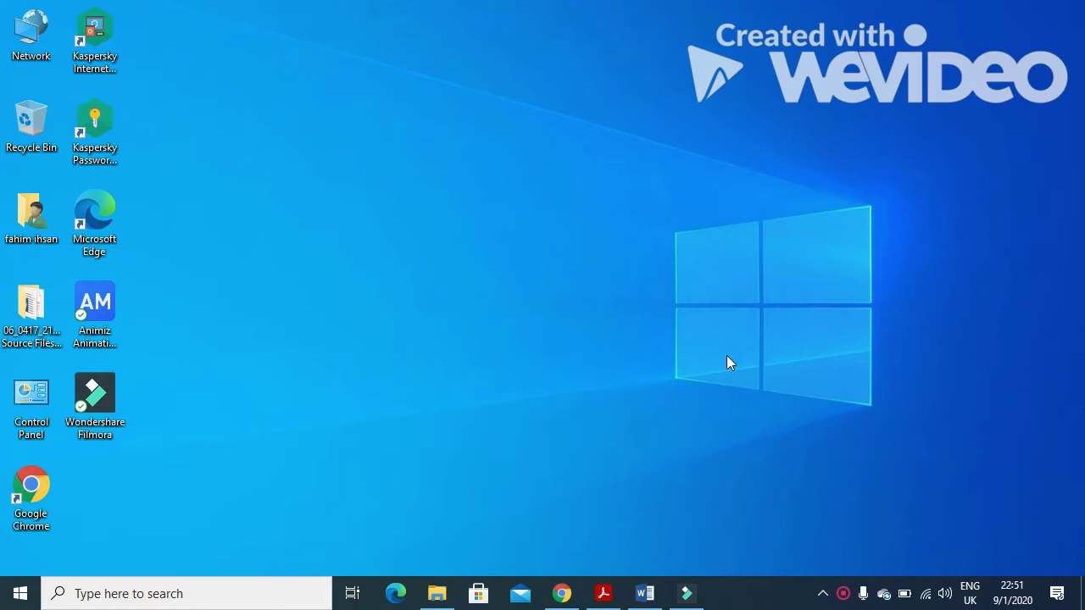
Highlight the Task 4 intro and master file name in the exam PDF, then show the source files folder
click(603, 594)
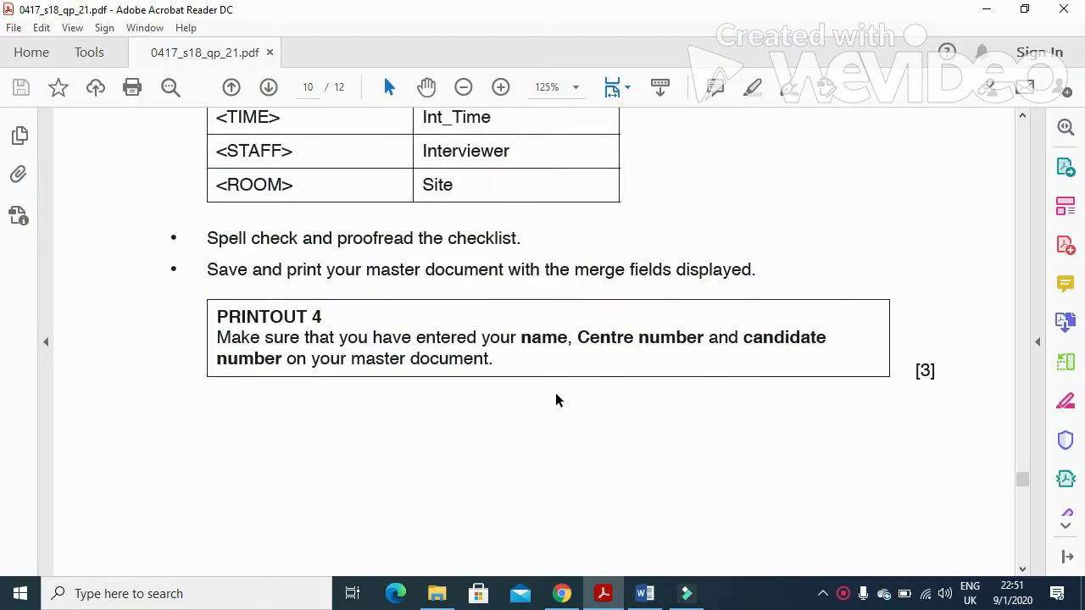
scroll(555, 392, up, 10)
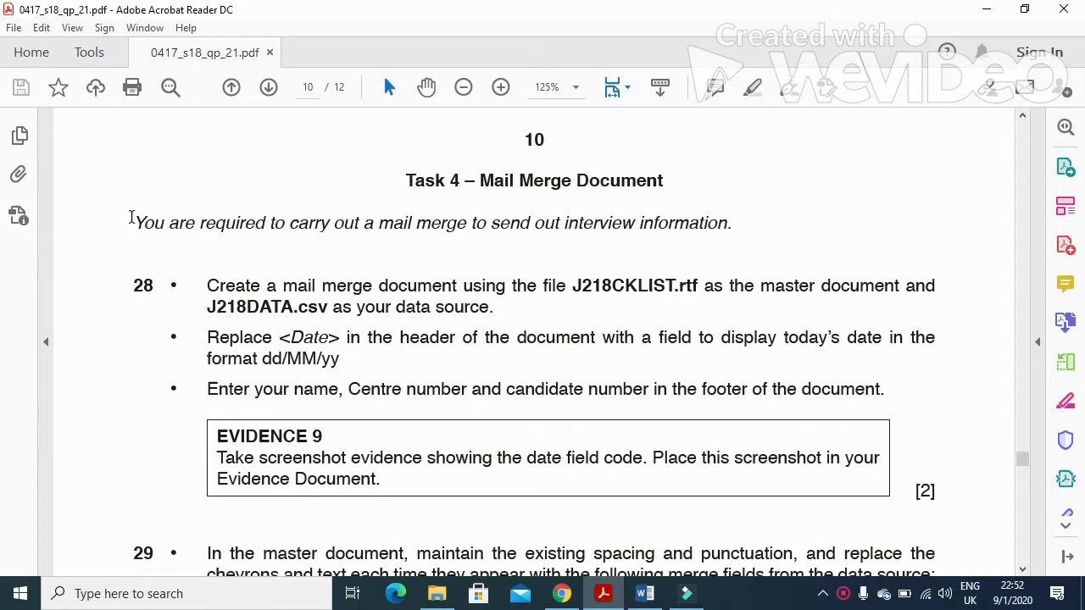
drag(133, 221, 751, 240)
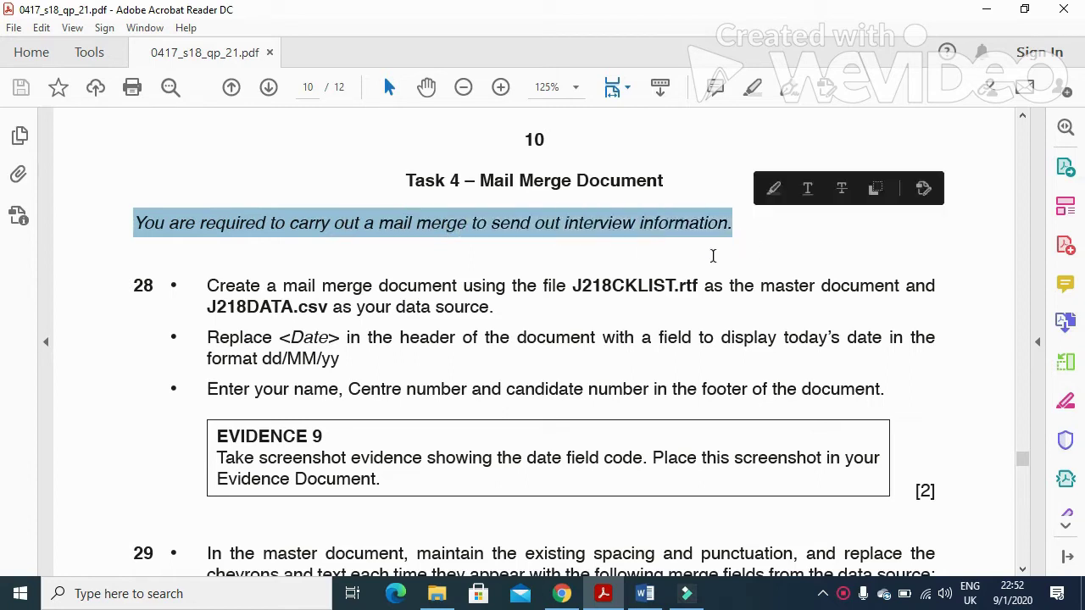
scroll(562, 303, down, 1)
drag(199, 246, 611, 251)
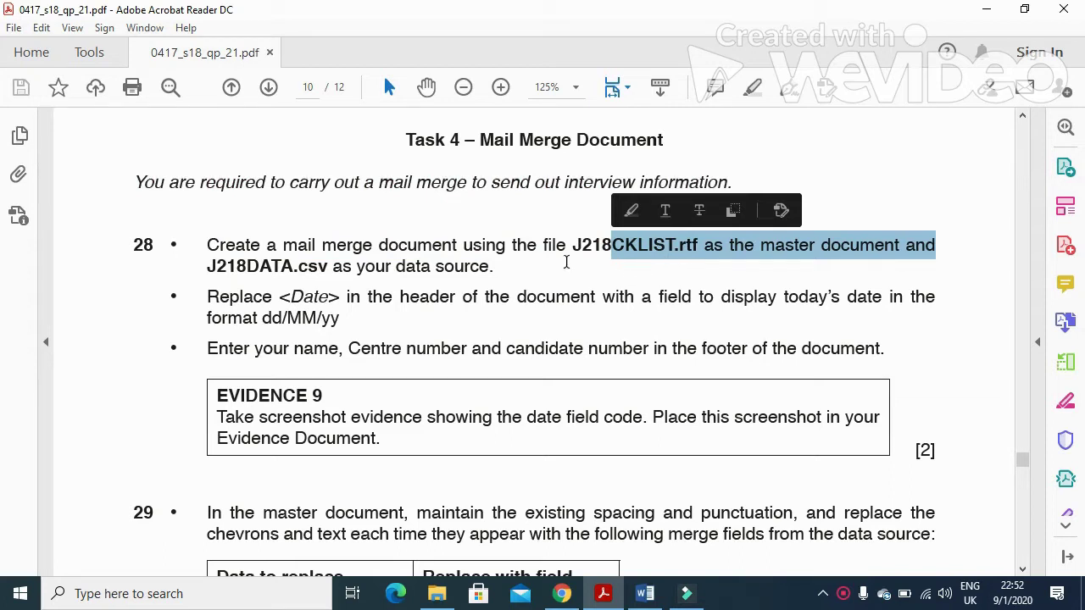
click(437, 593)
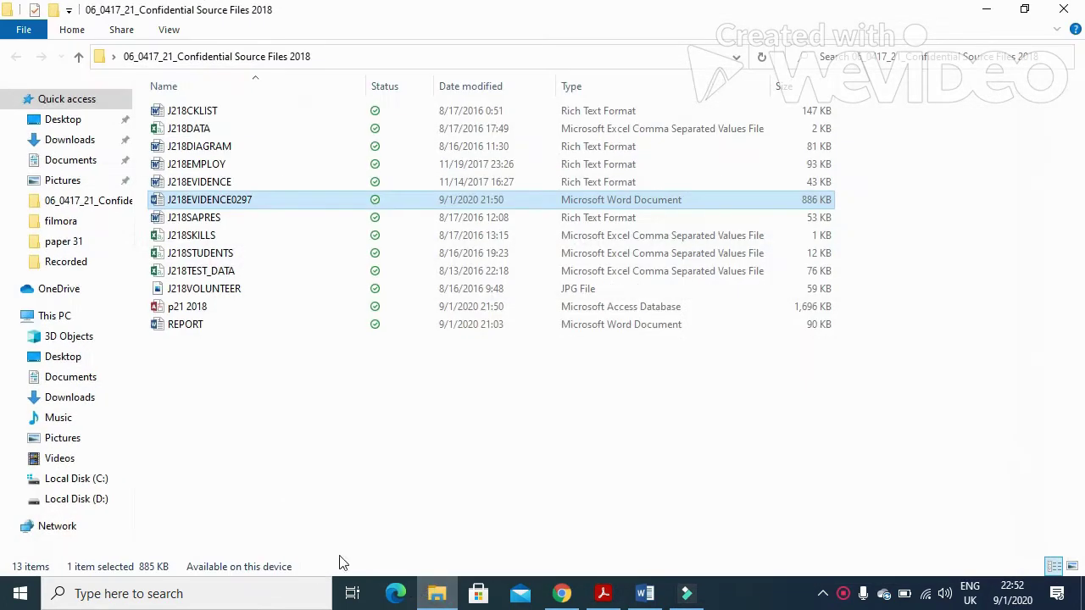
Open J218CKLIST from the source folder, highlight the data source sentence in the PDF, and return to J218CKLIST
click(207, 112)
click(644, 593)
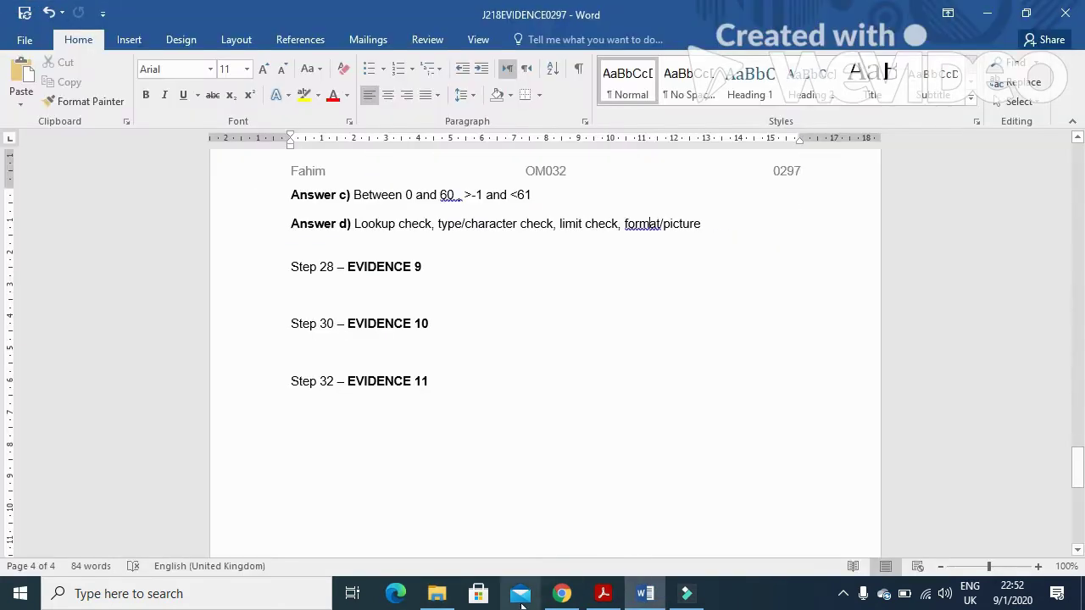
click(603, 594)
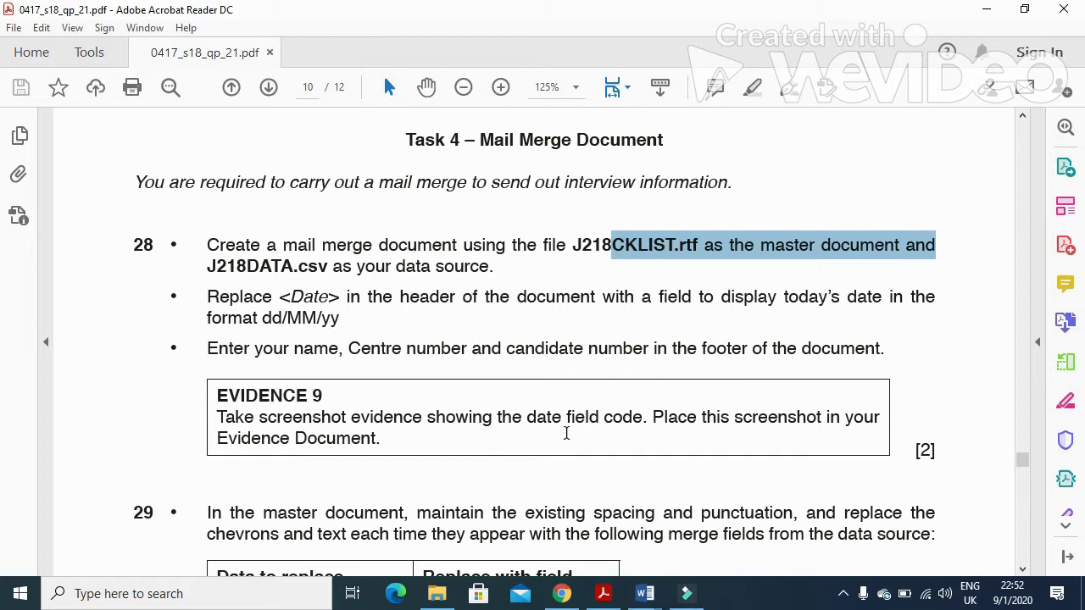
drag(207, 269, 470, 271)
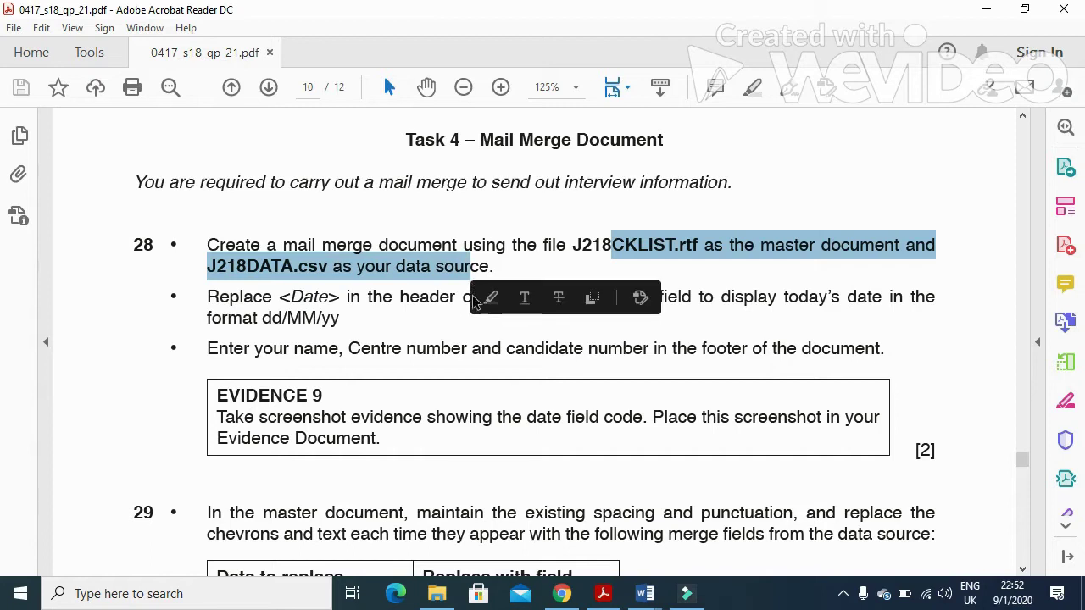
click(644, 594)
click(713, 497)
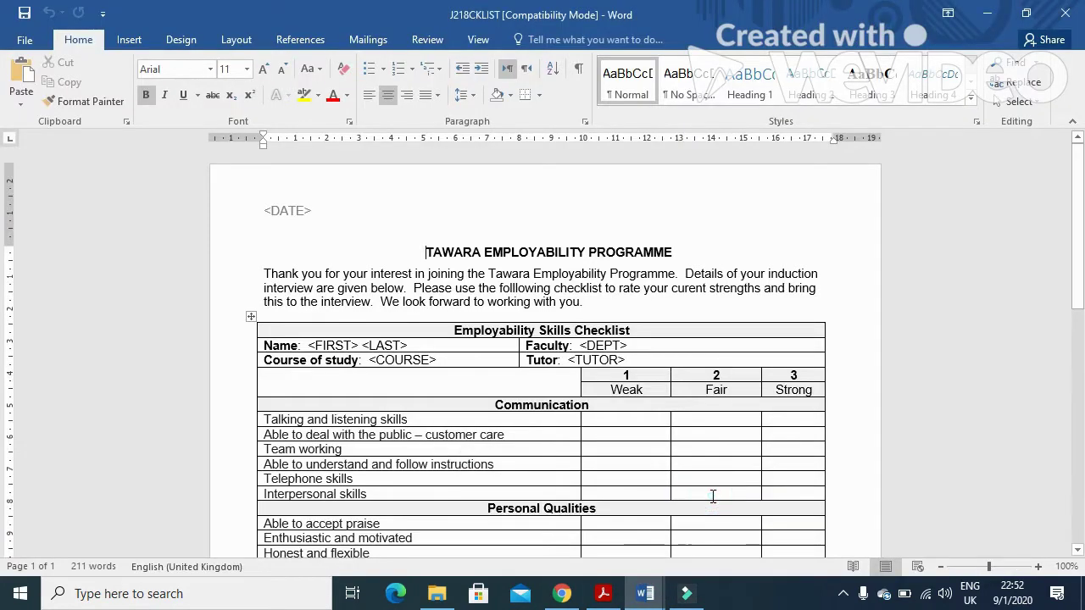
Select J218DATA from the Confidential Source Files 2018 folder as the existing recipient list
click(366, 40)
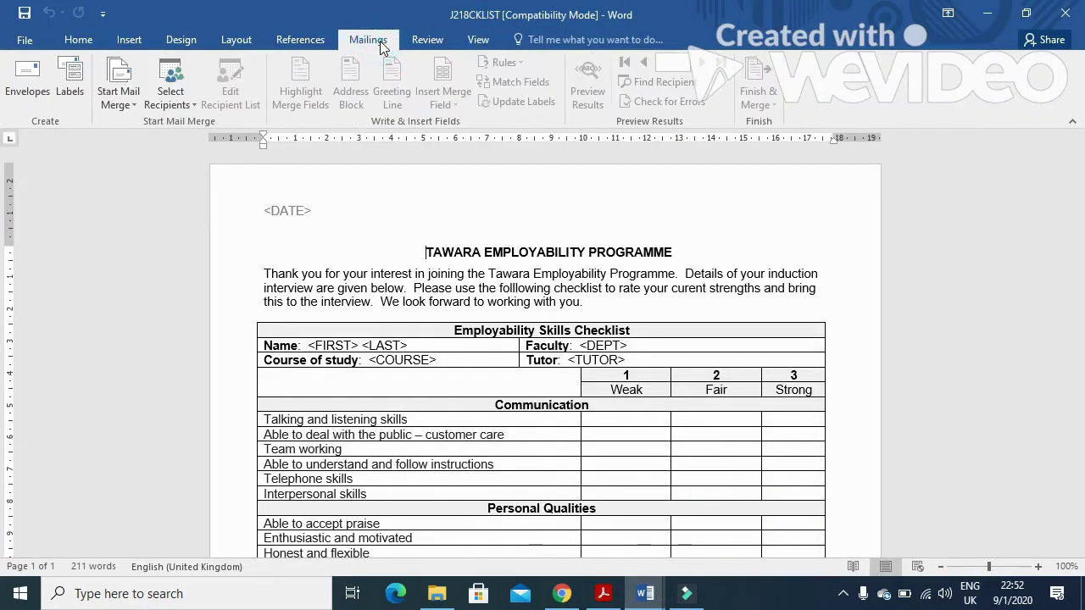
click(171, 94)
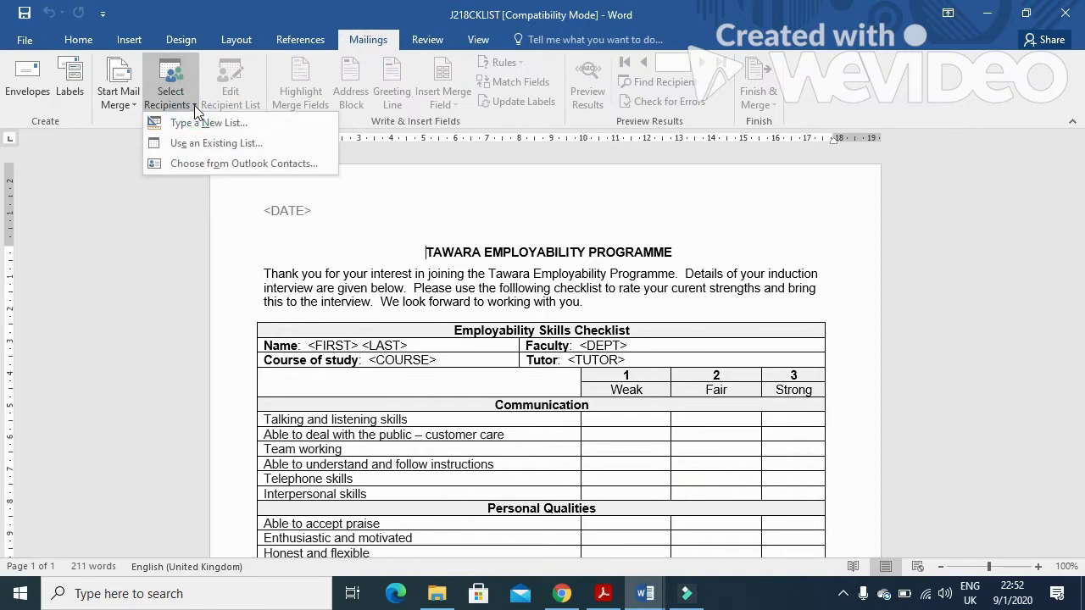
click(256, 151)
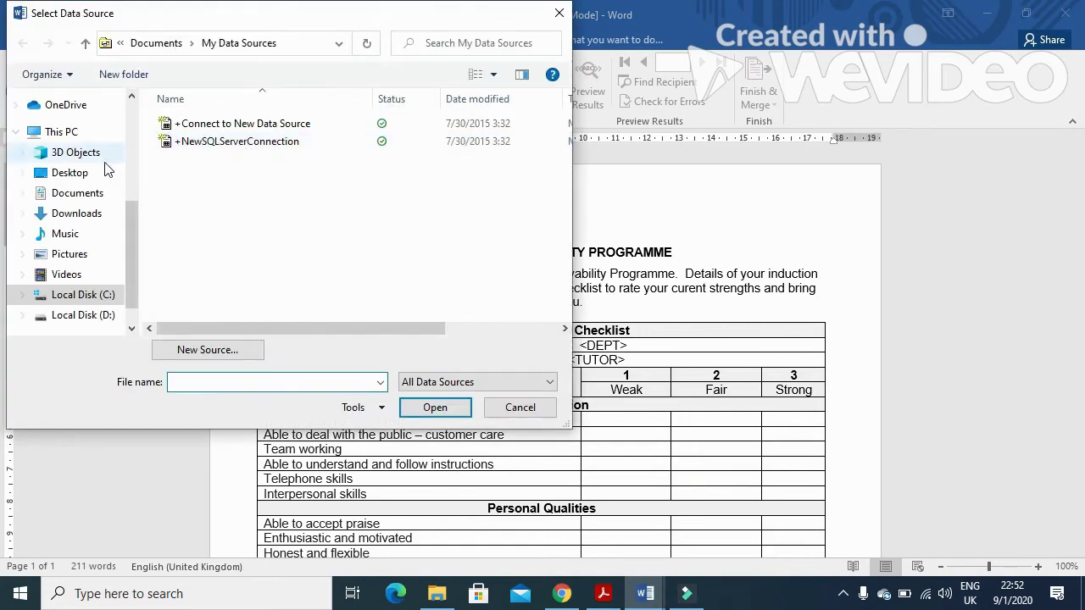
click(85, 174)
double_click(231, 127)
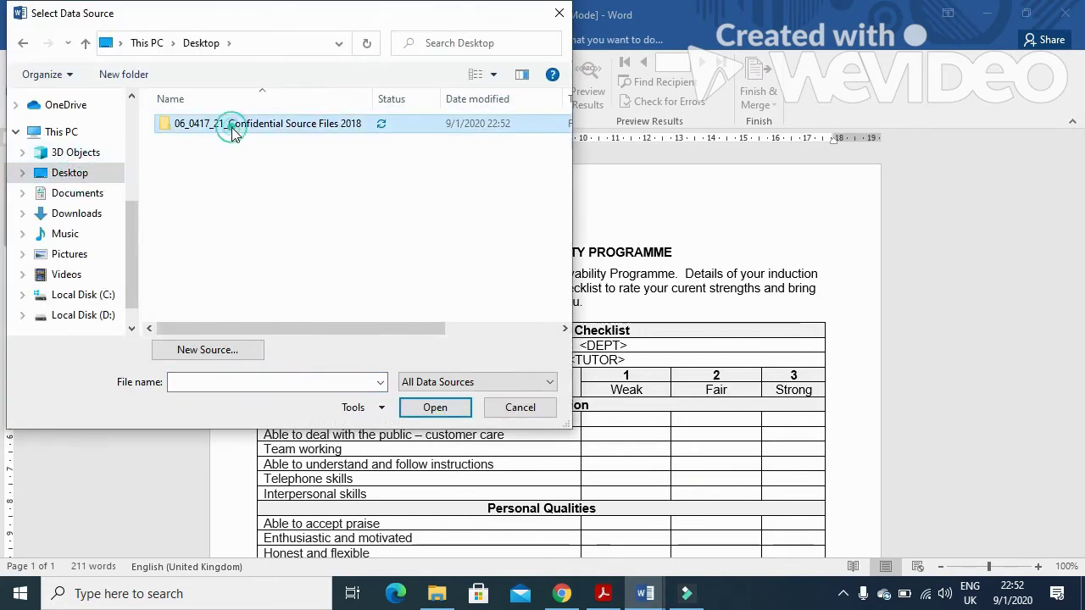
click(182, 140)
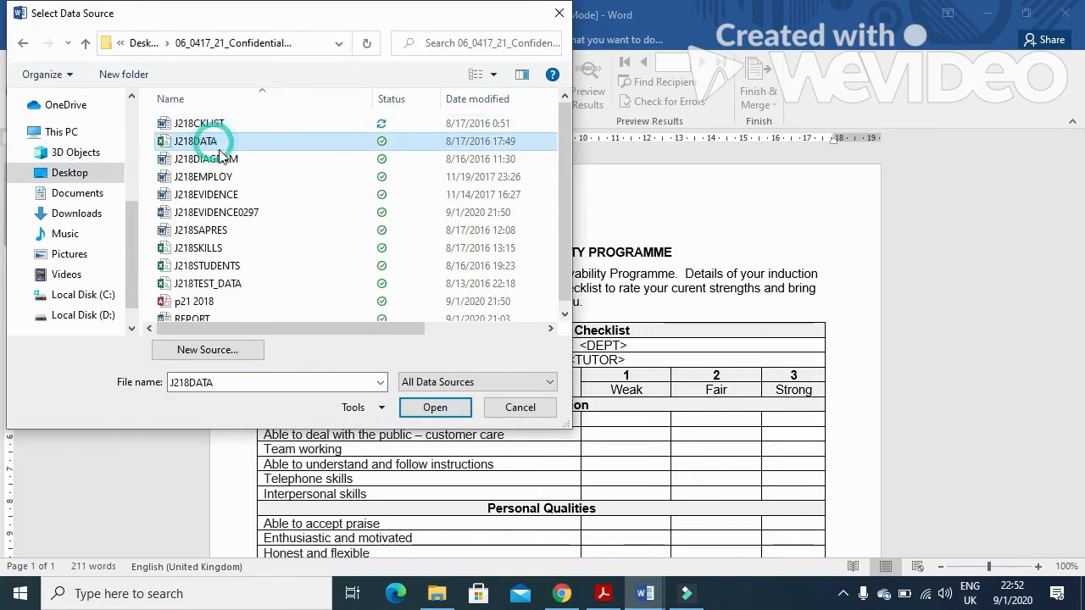
click(434, 407)
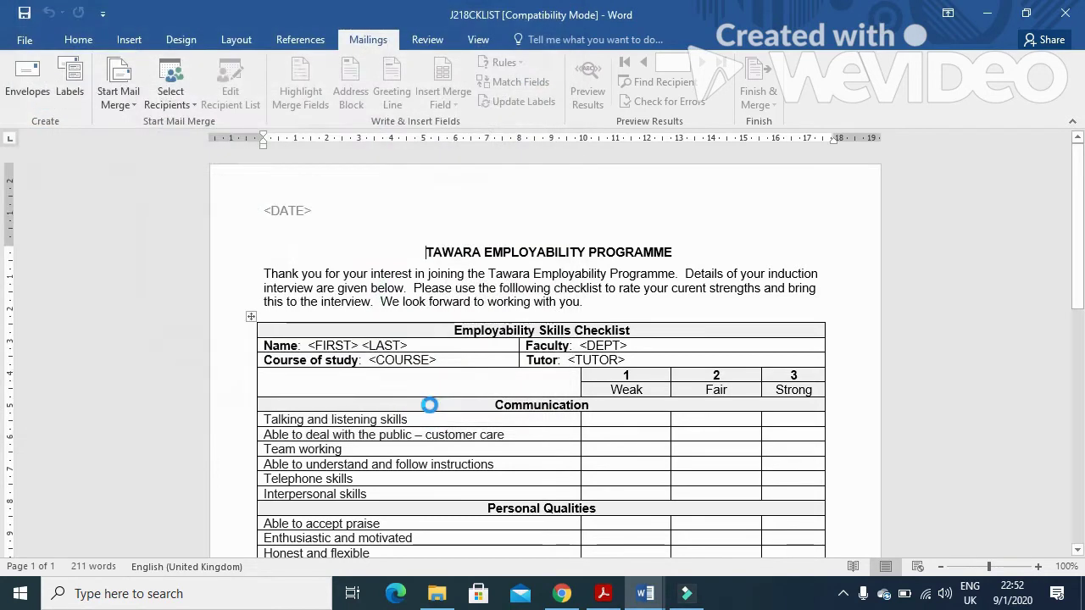
Highlight the exam paper's instruction about replacing <Date>
click(603, 594)
scroll(341, 357, down, 1)
drag(217, 252, 882, 264)
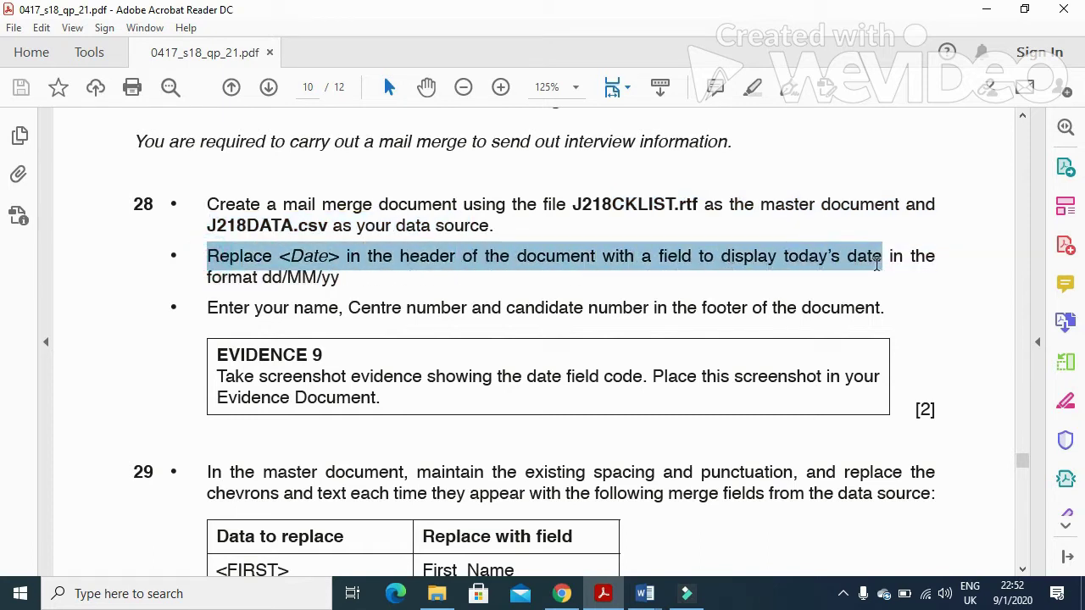
Replace the header's <DATE> placeholder with a Date field in dd/MM/yy format, showing 01/09/20
click(645, 594)
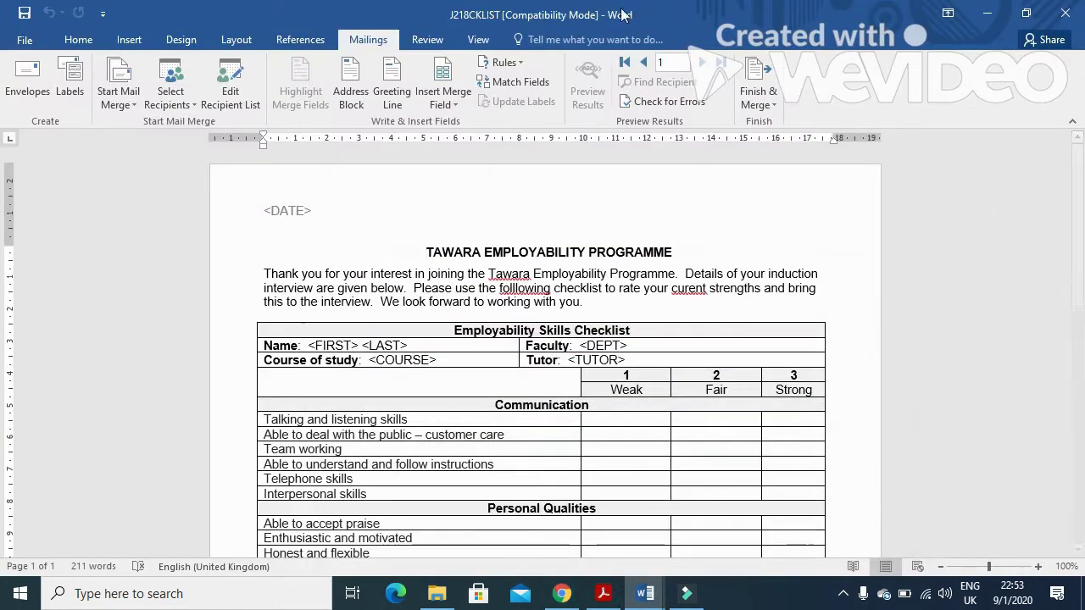
double_click(282, 216)
click(296, 208)
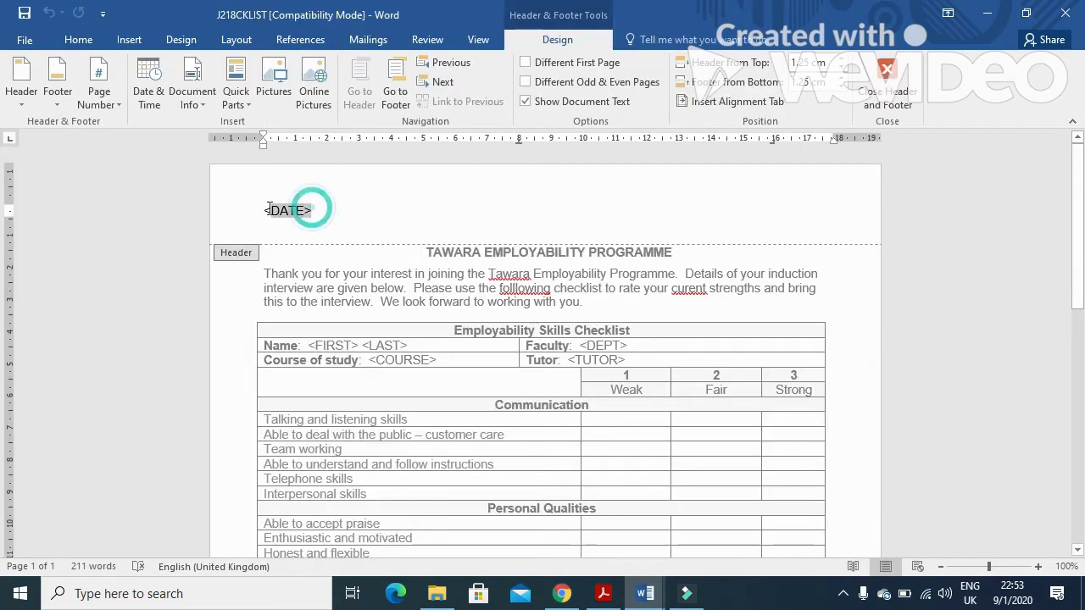
double_click(265, 208)
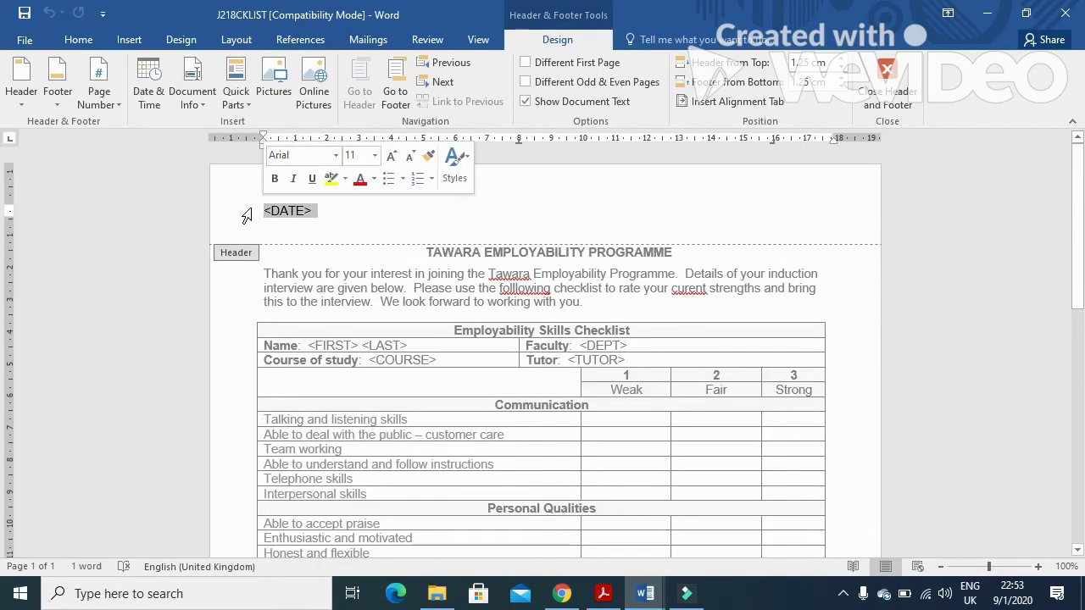
click(244, 103)
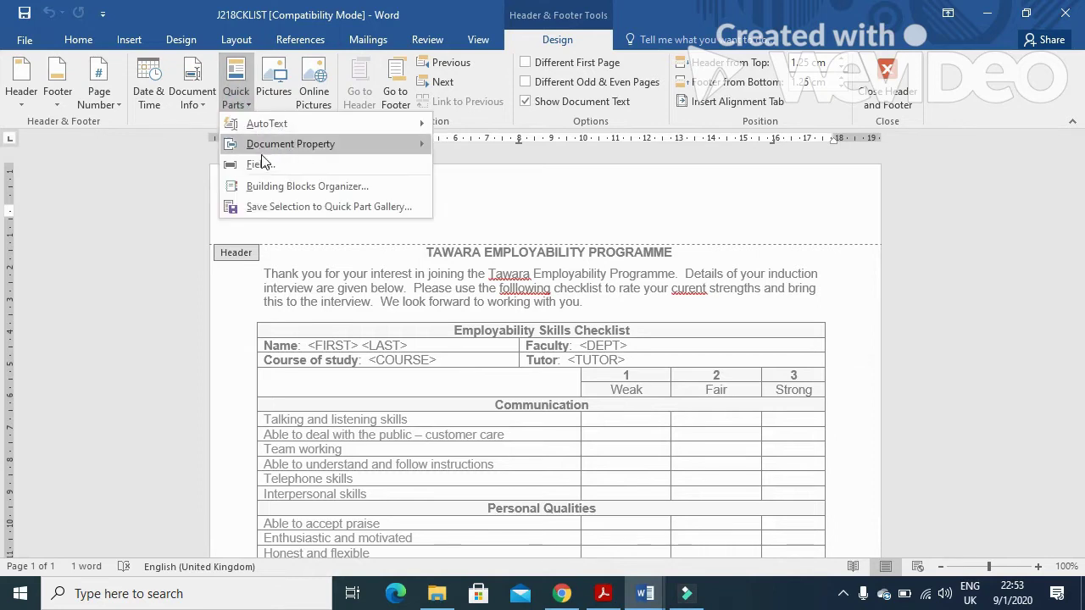
click(263, 165)
click(388, 377)
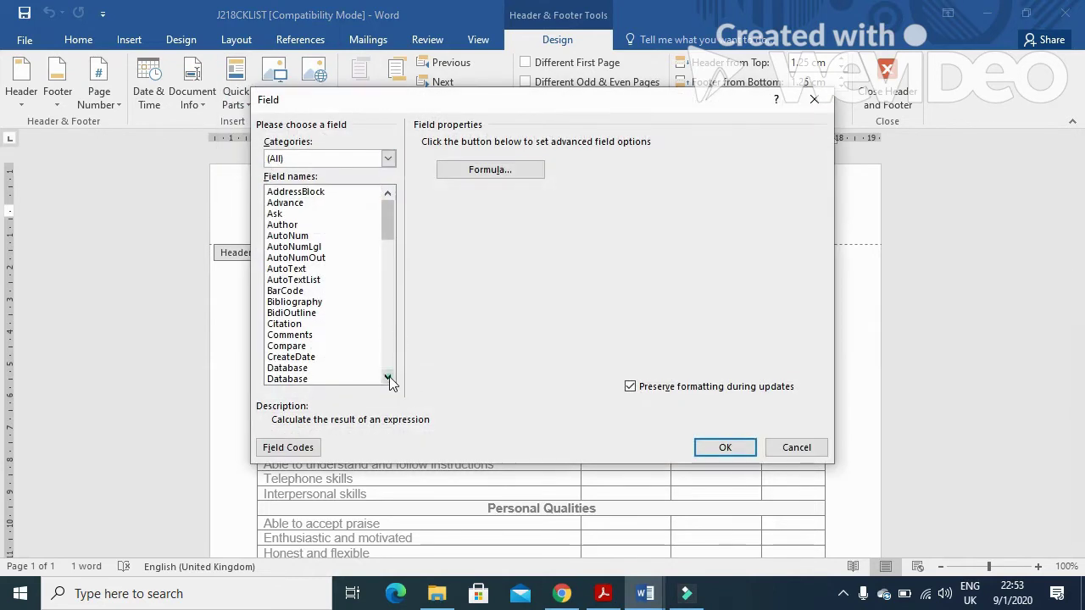
click(307, 379)
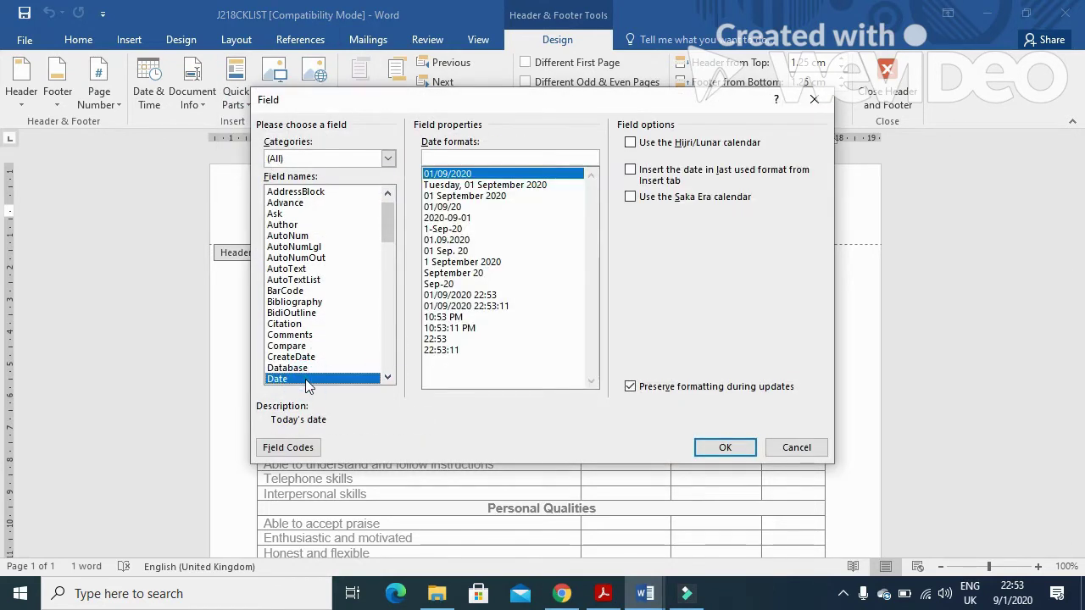
click(449, 208)
click(738, 447)
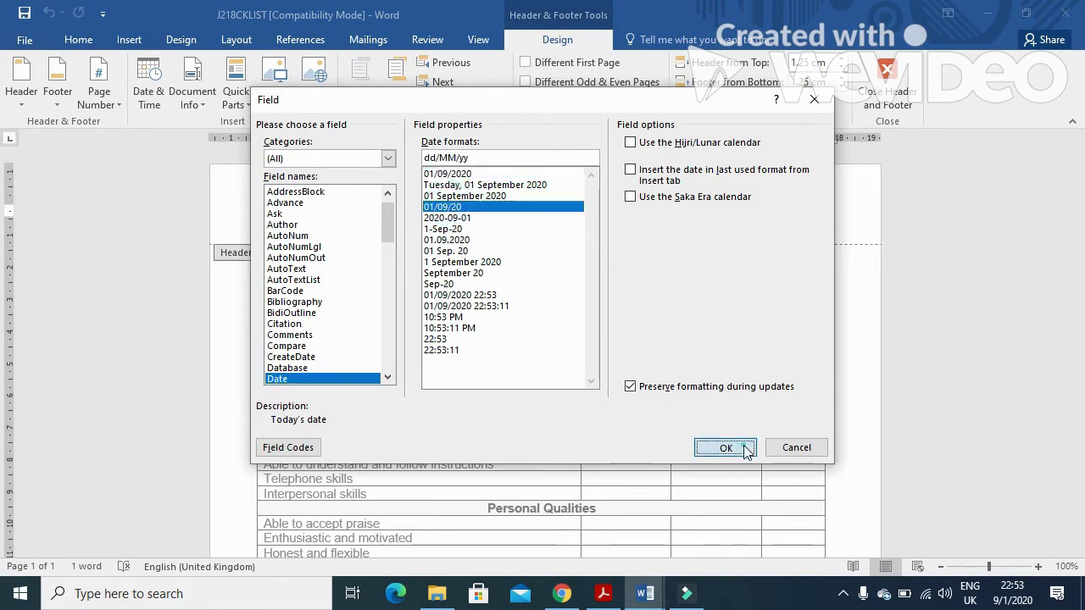
click(604, 594)
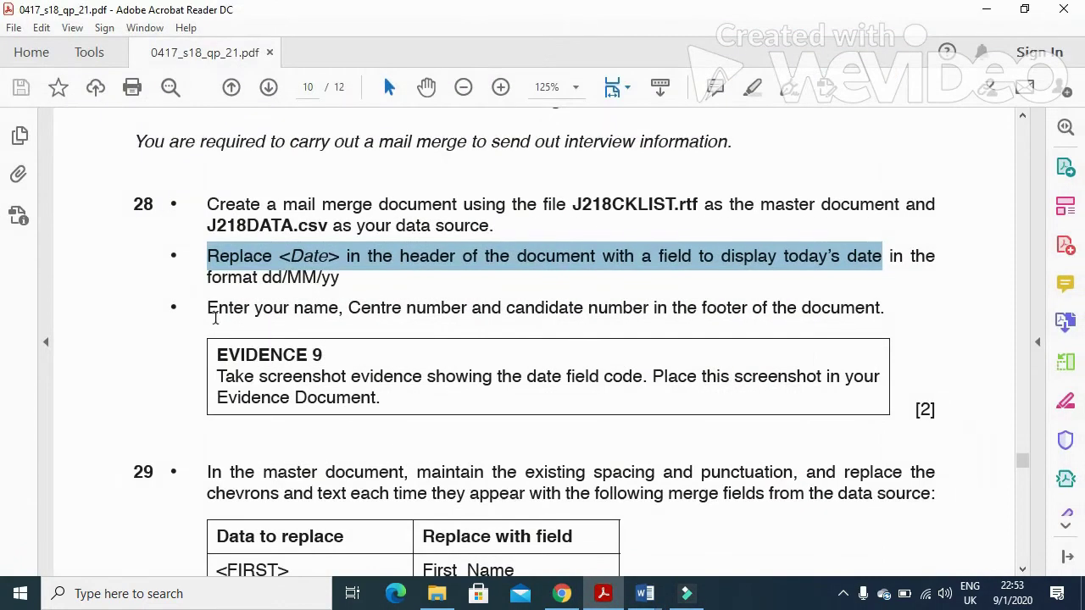
Highlight the footer instruction, then insert a Blank (Three Columns) footer in J218CKLIST
drag(208, 310, 847, 328)
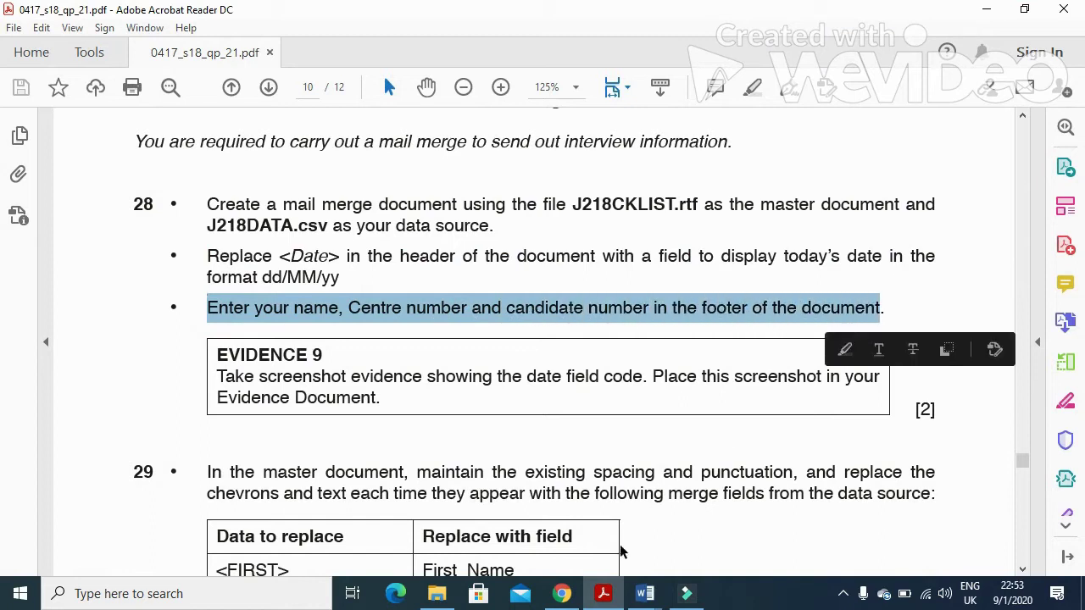
click(644, 594)
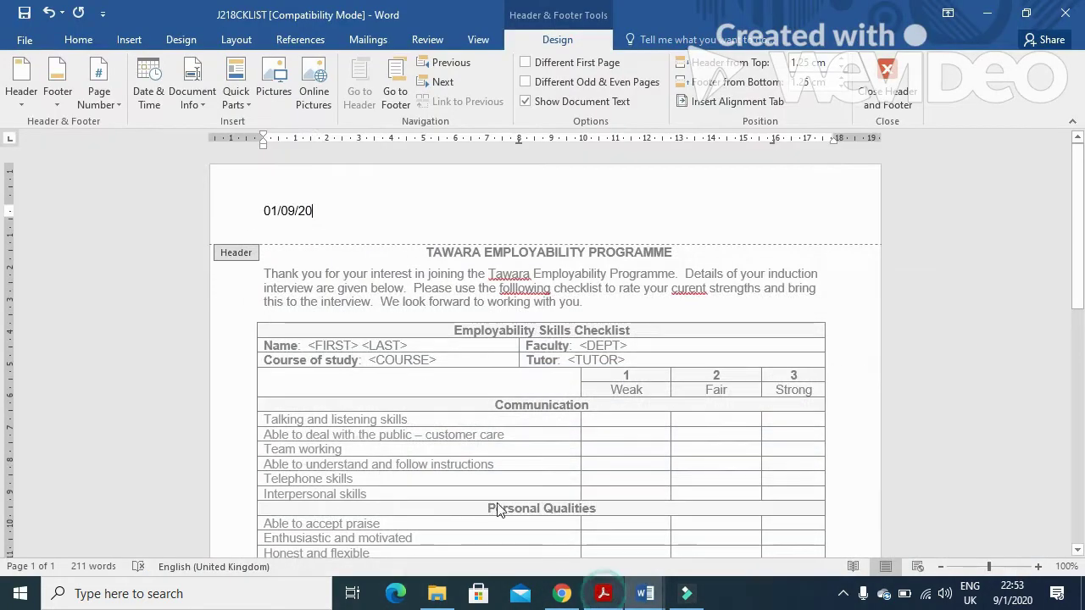
click(56, 109)
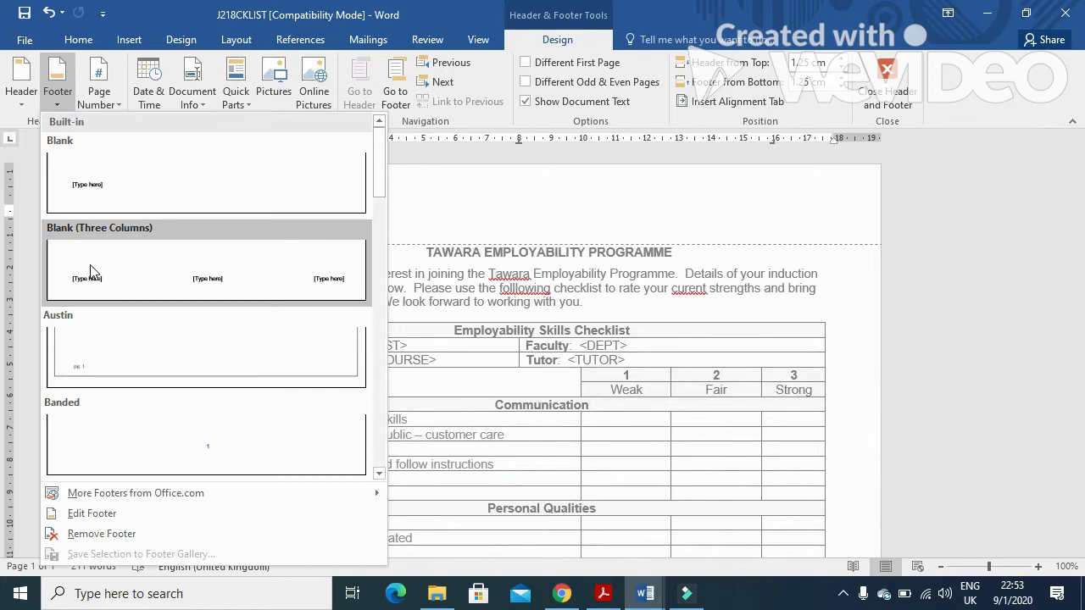
click(93, 271)
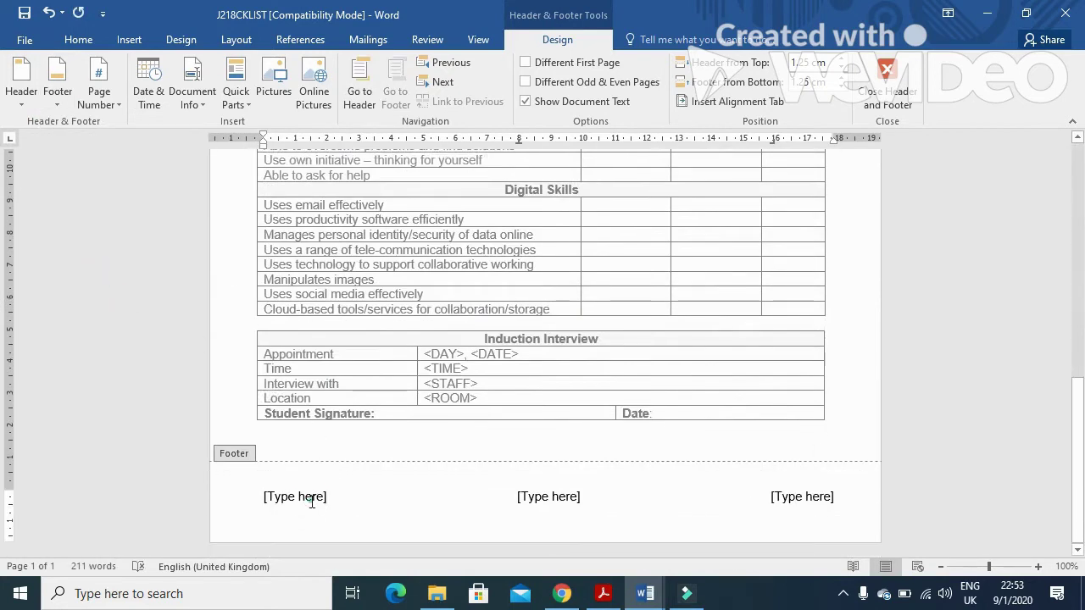
Enter the candidate's name, centre number OM032 and candidate number in the three footer columns
text(Fahi)
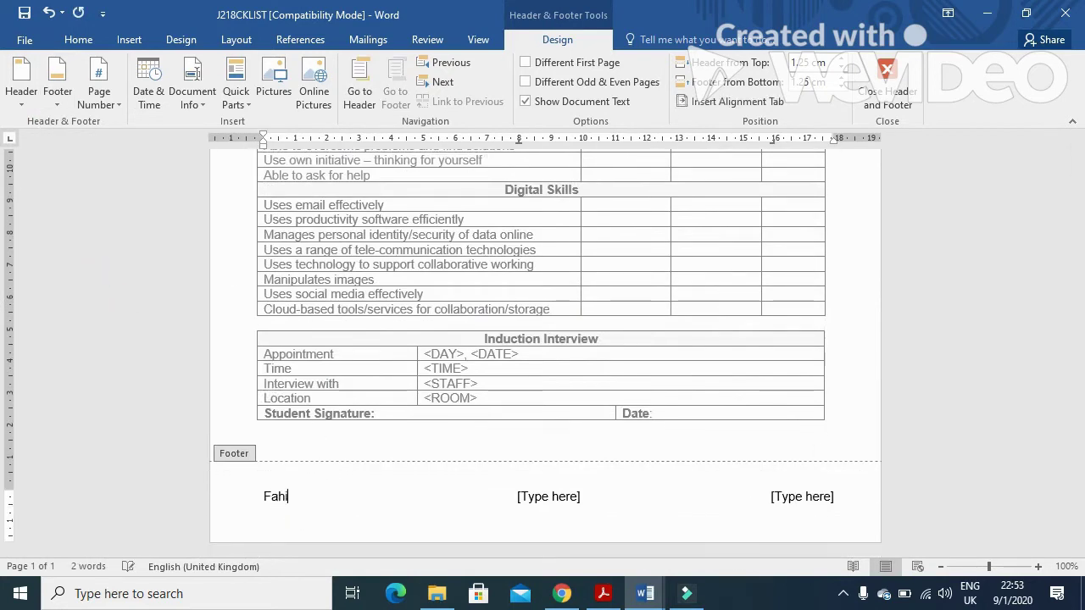
text(m)
click(540, 496)
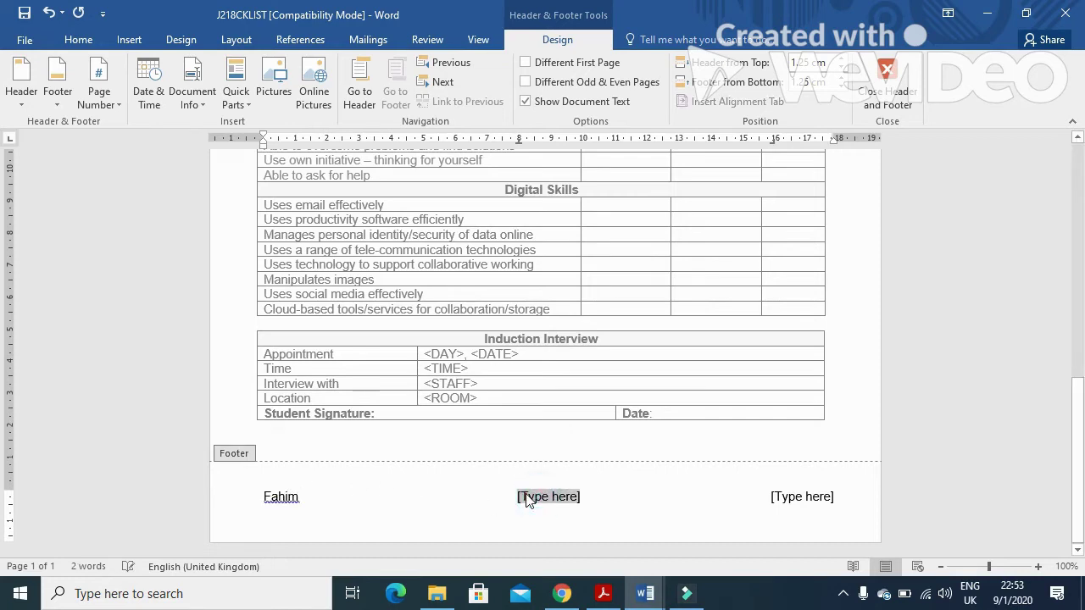
text(OM032)
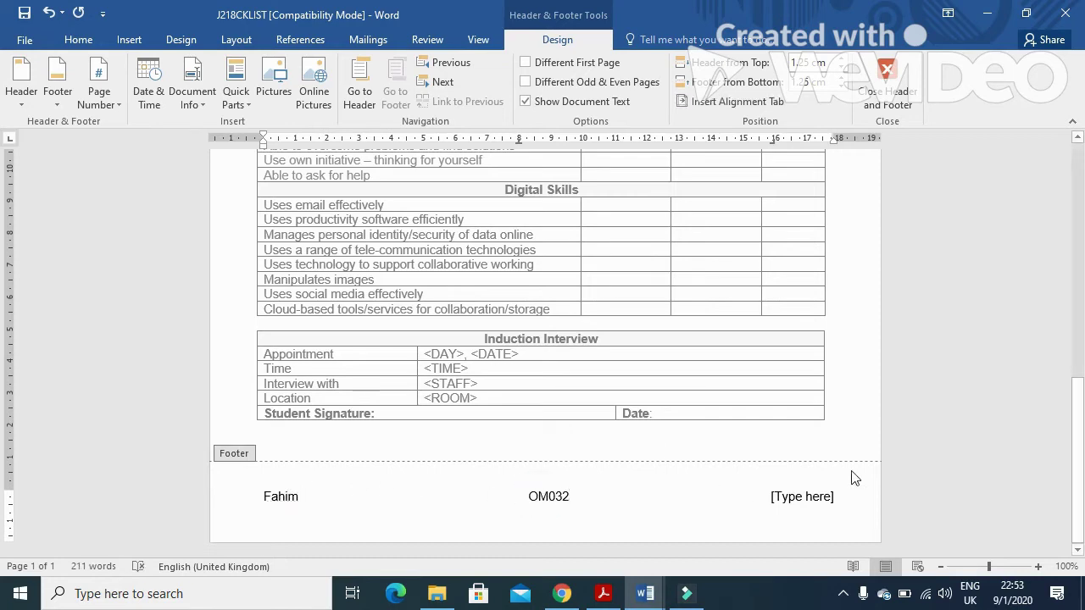
click(822, 501)
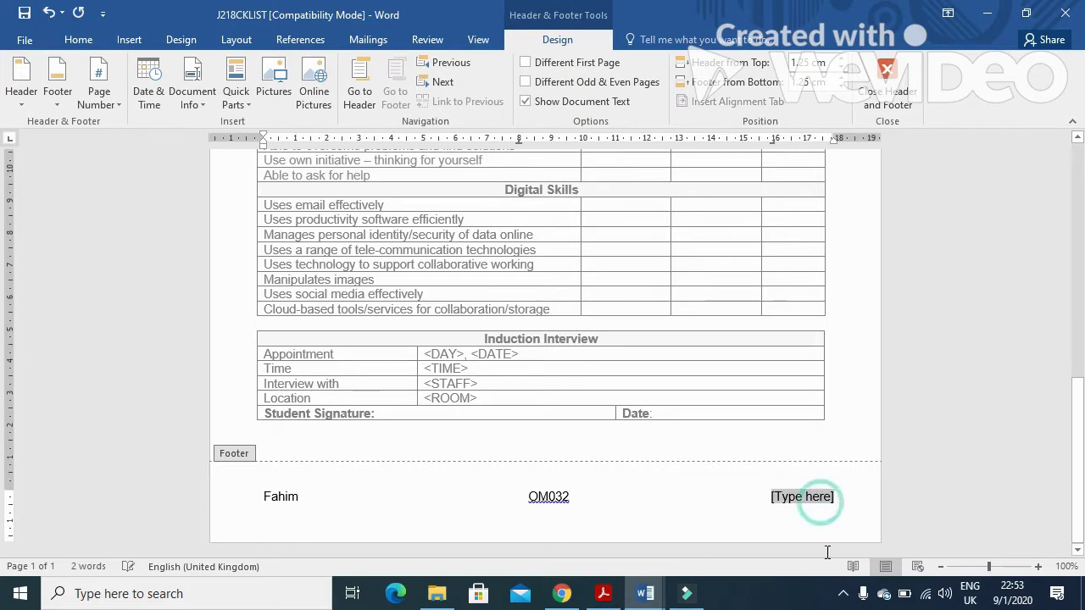
text(0297)
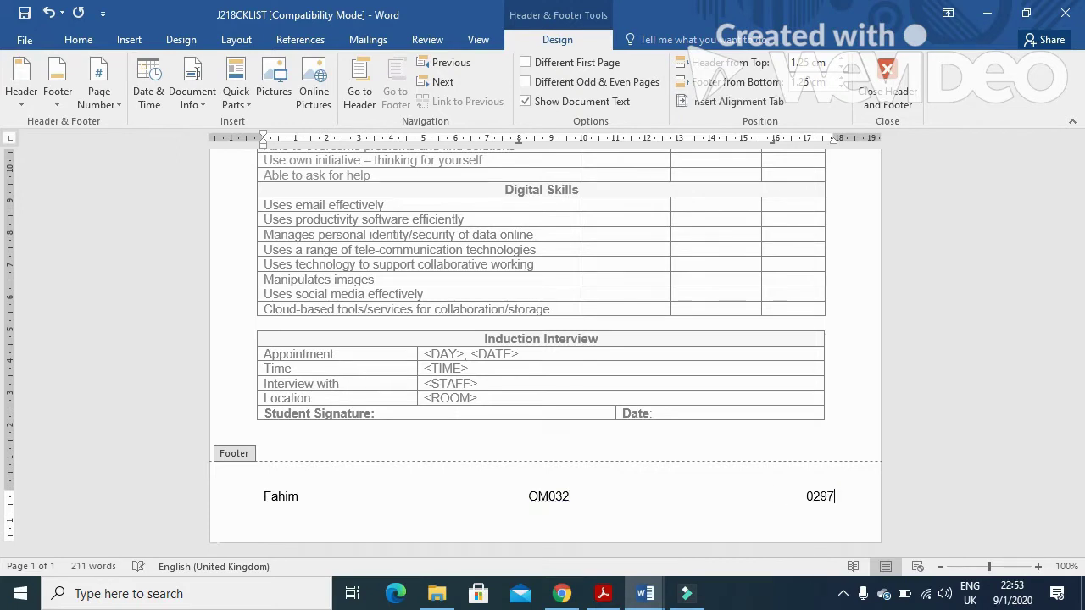
click(884, 84)
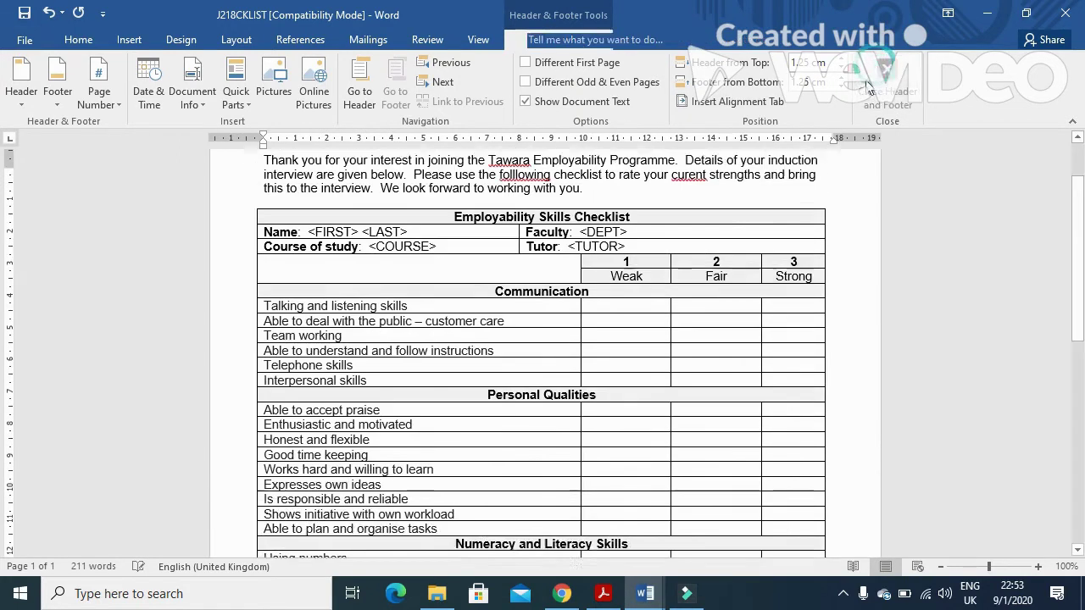
click(602, 596)
scroll(394, 367, down, 2)
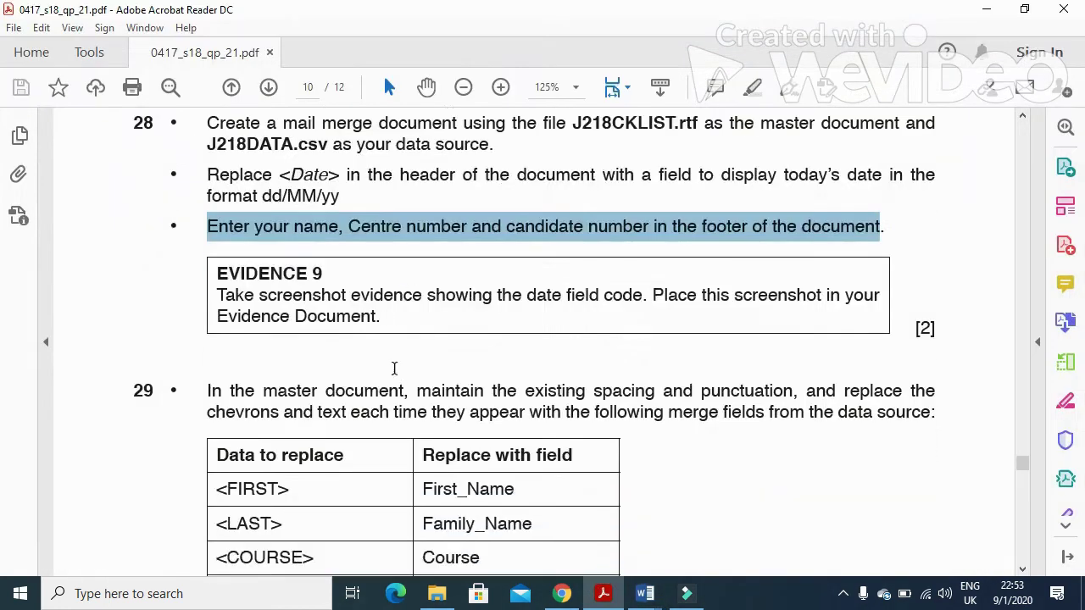
Highlight the Evidence 9 date-field-code screenshot requirement, then minimise the PDF to reveal Word
drag(218, 299, 843, 315)
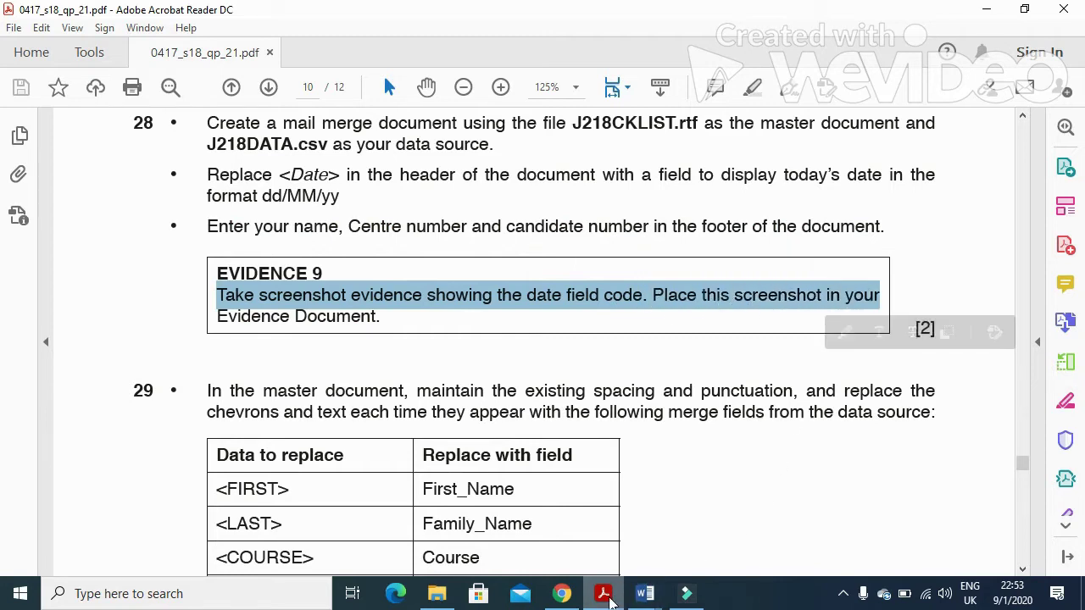
click(608, 596)
scroll(413, 421, up, 2)
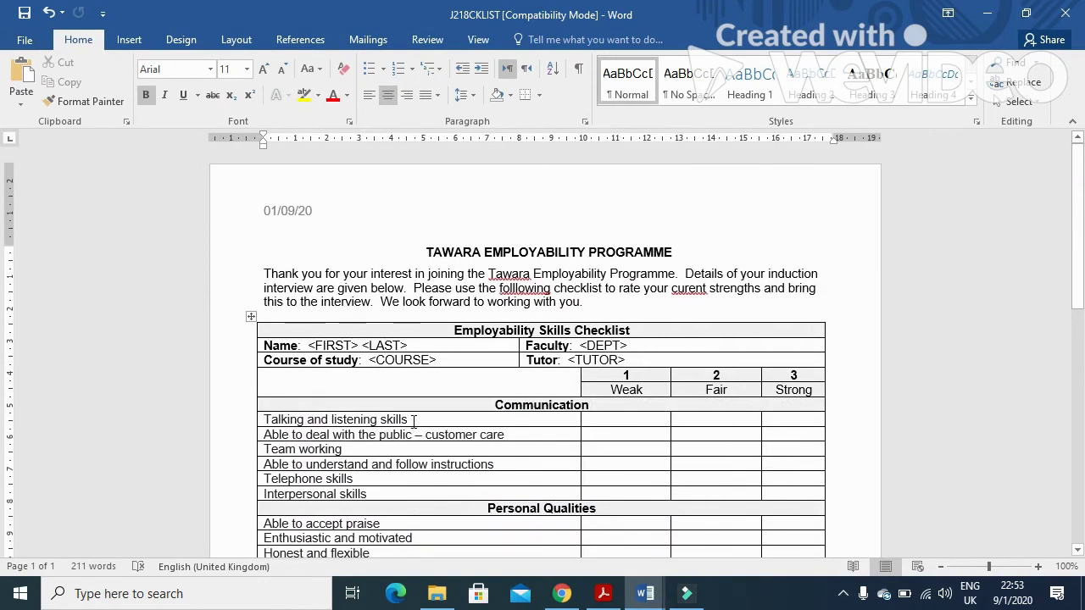
Toggle the header date field so it displays its DATE dd/MM/yy field code instead of 01/09/20
double_click(289, 212)
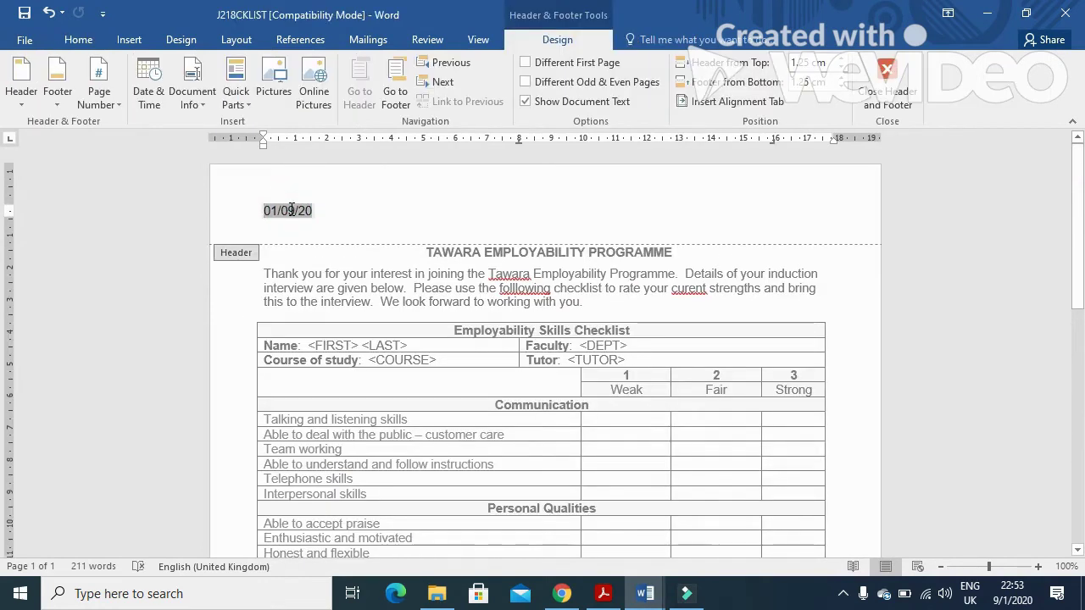
right_click(289, 211)
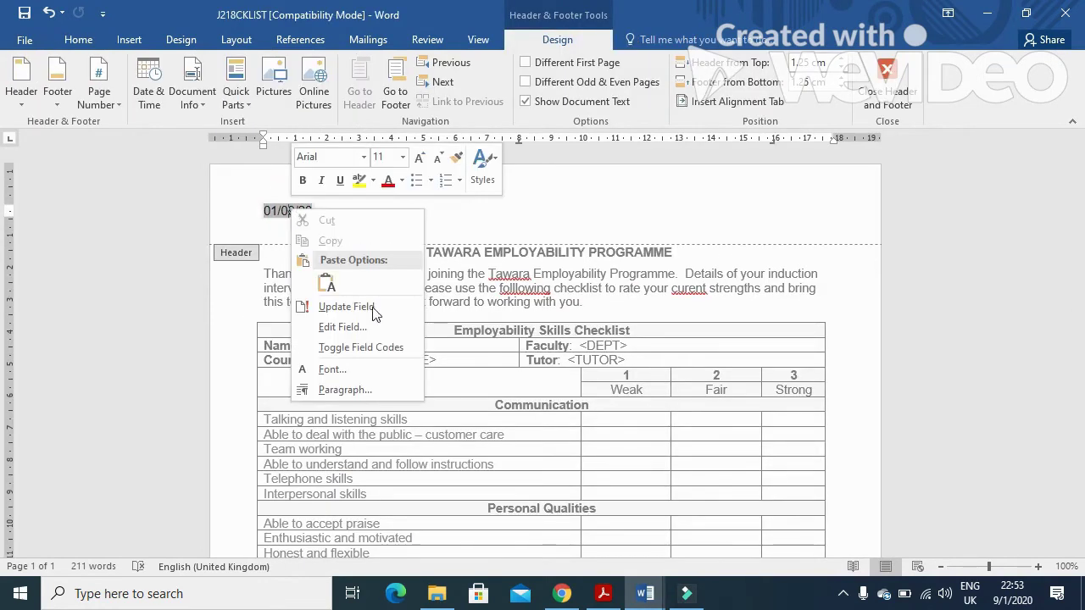
click(383, 348)
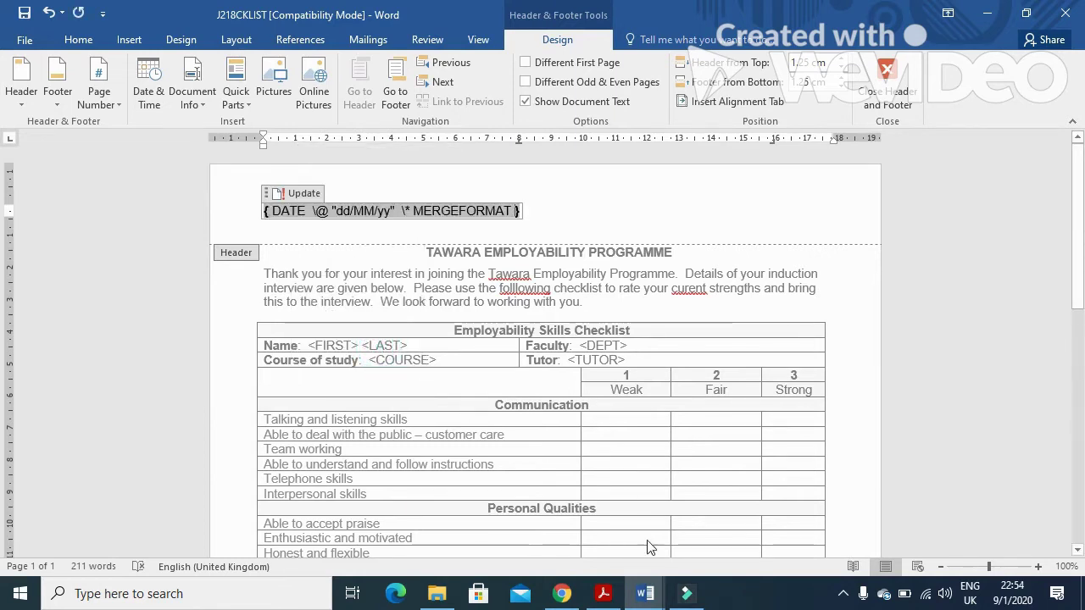
Paste the screenshot under Step 28 – EVIDENCE 9 in J218EVIDENCE0297
mouse_move(646, 594)
click(589, 532)
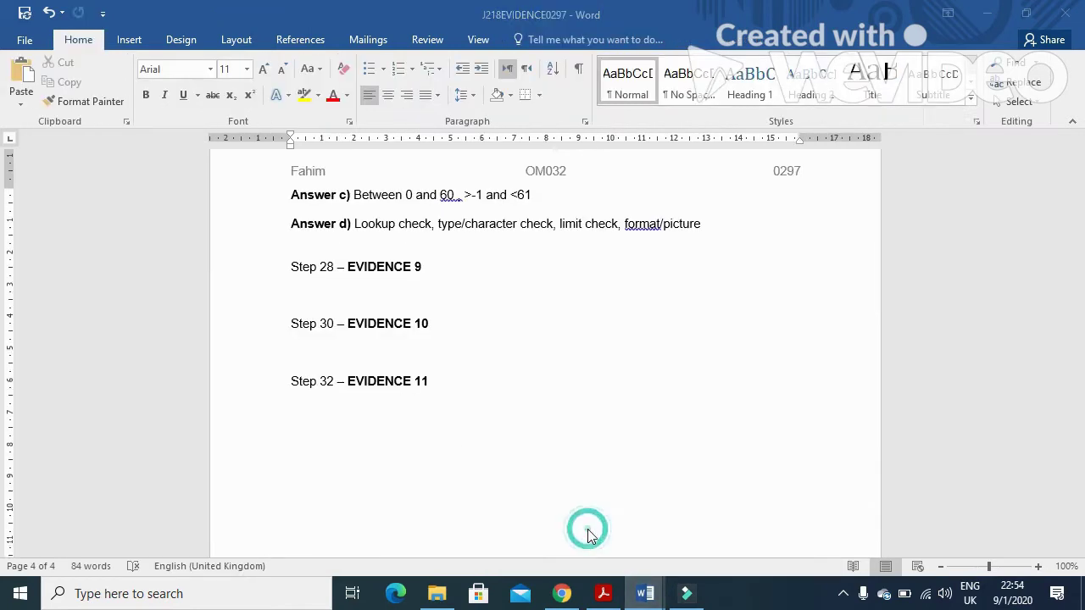
click(329, 286)
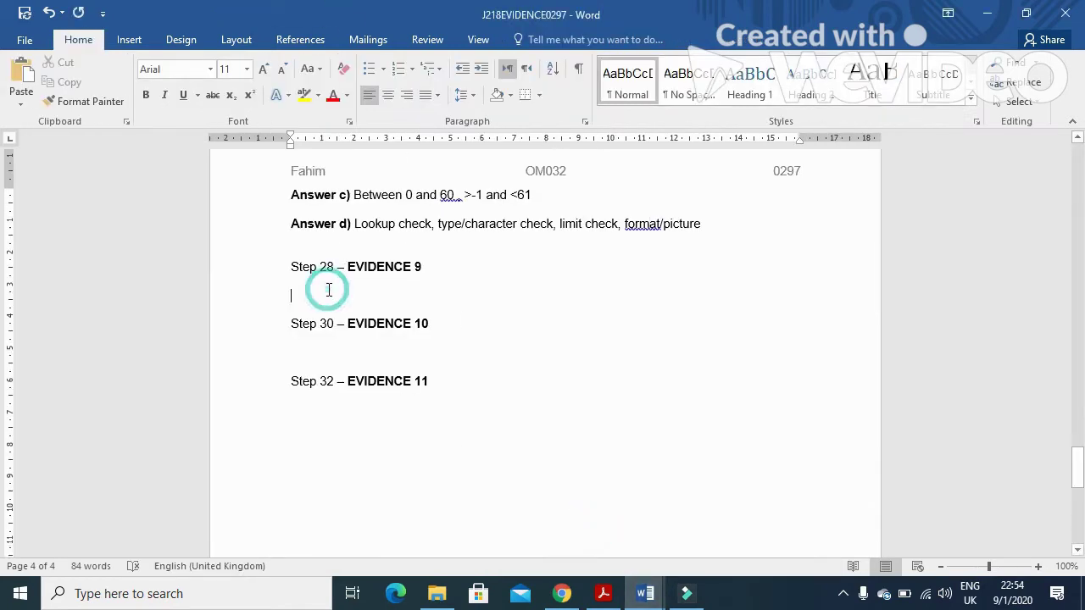
click(21, 75)
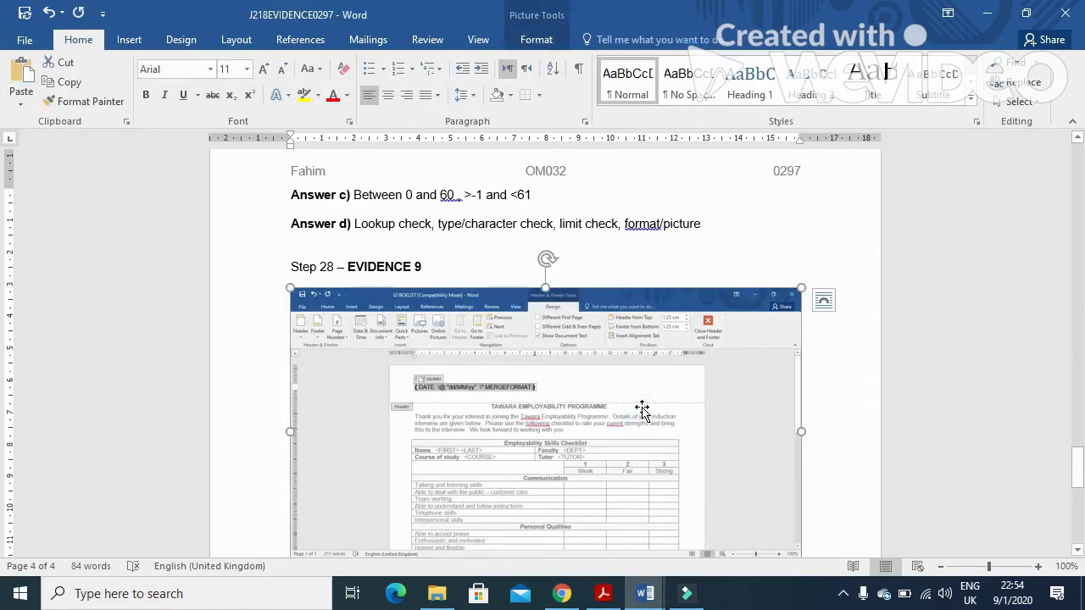
Crop the pasted screenshot down to the date field code and enlarge it proportionally
click(547, 42)
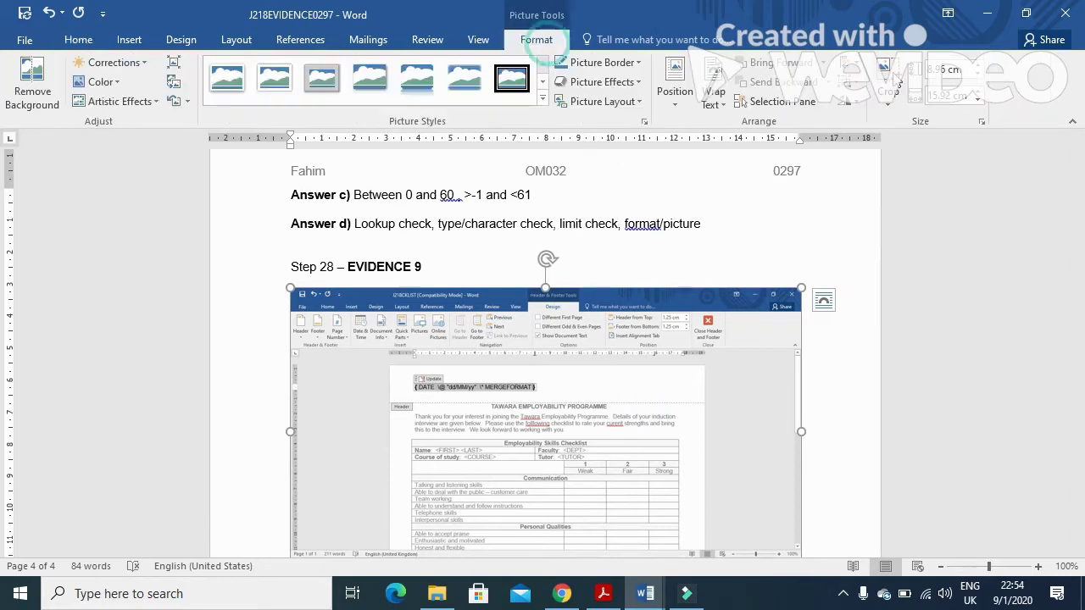
click(889, 92)
scroll(835, 473, down, 2)
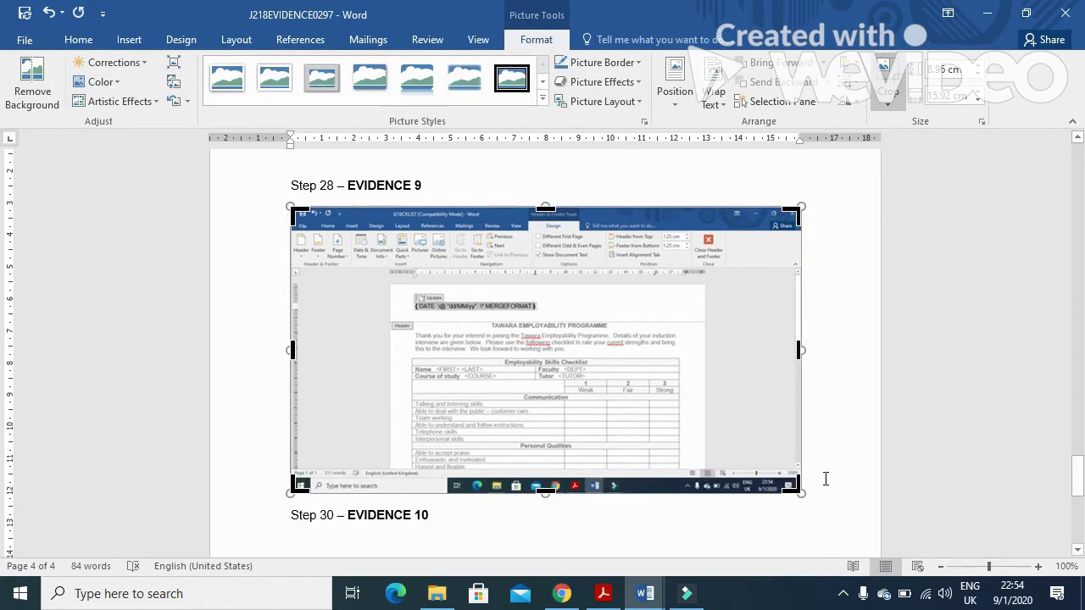
drag(792, 487, 541, 314)
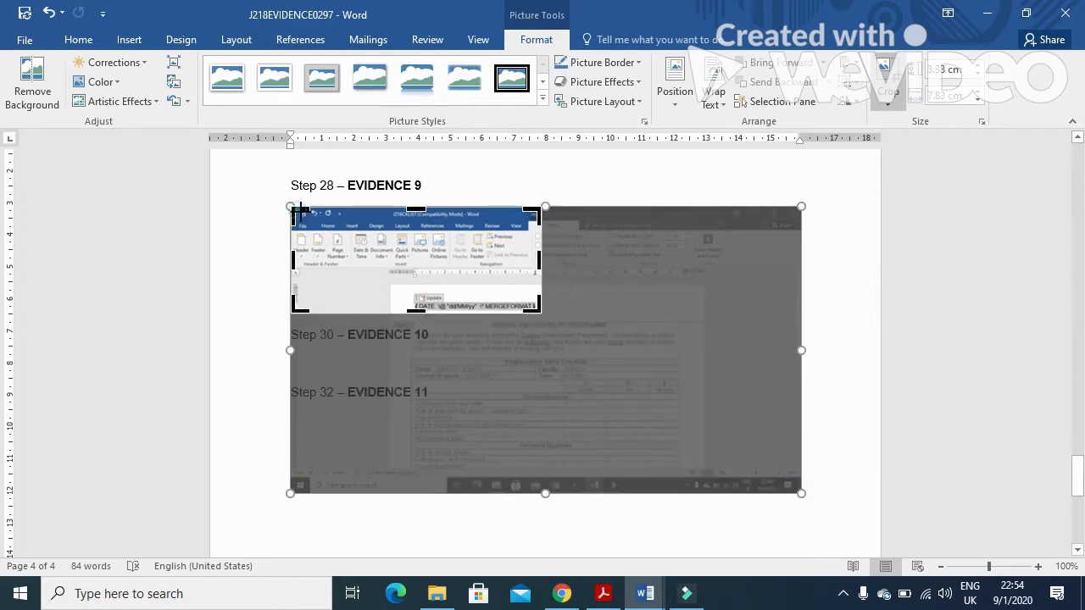
drag(299, 210, 415, 295)
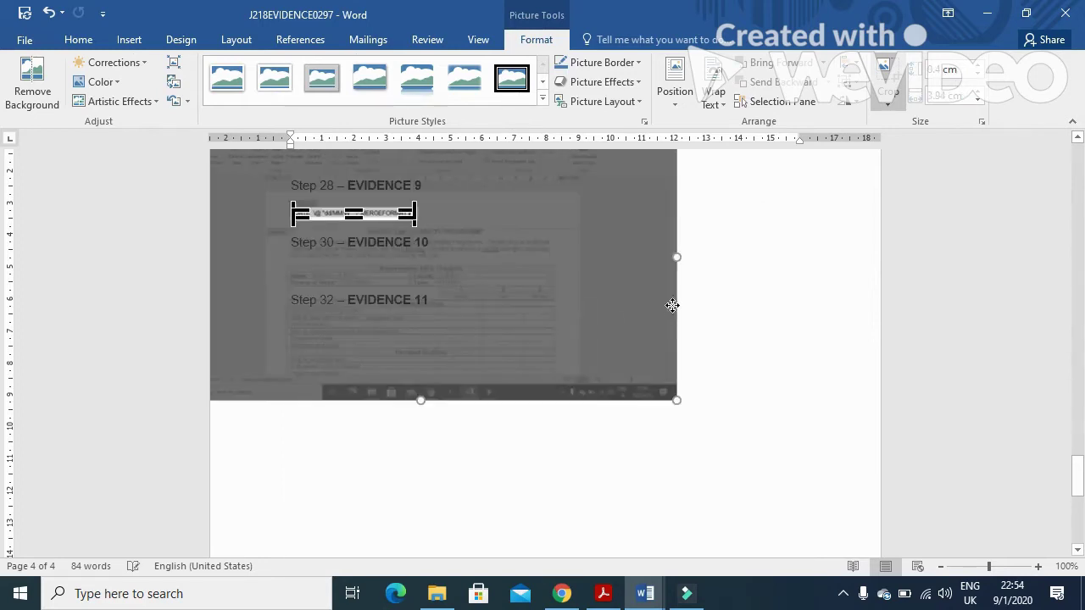
click(765, 245)
click(382, 213)
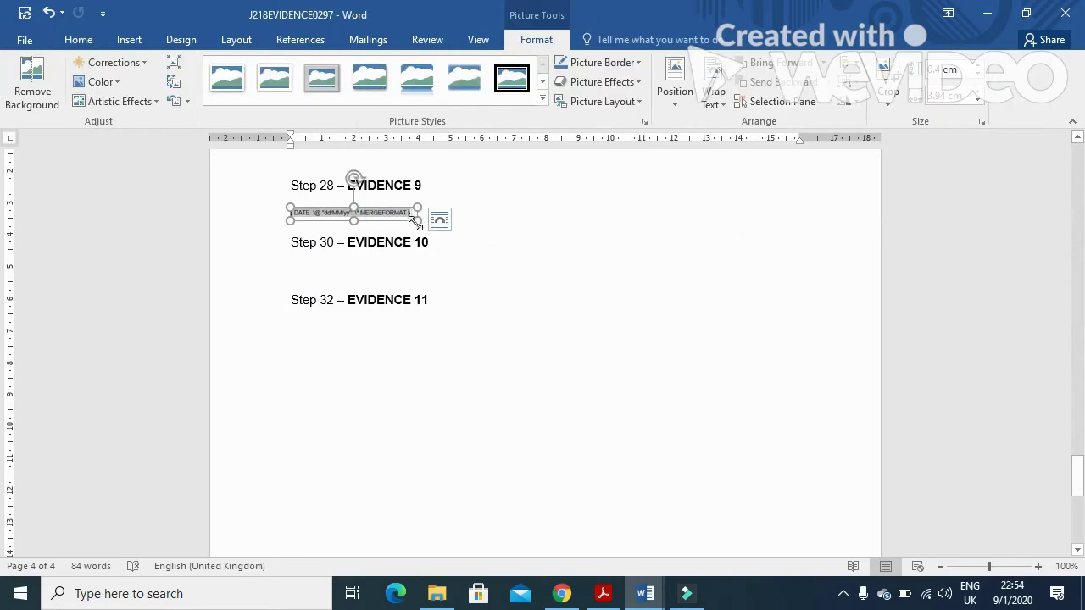
drag(418, 221, 678, 245)
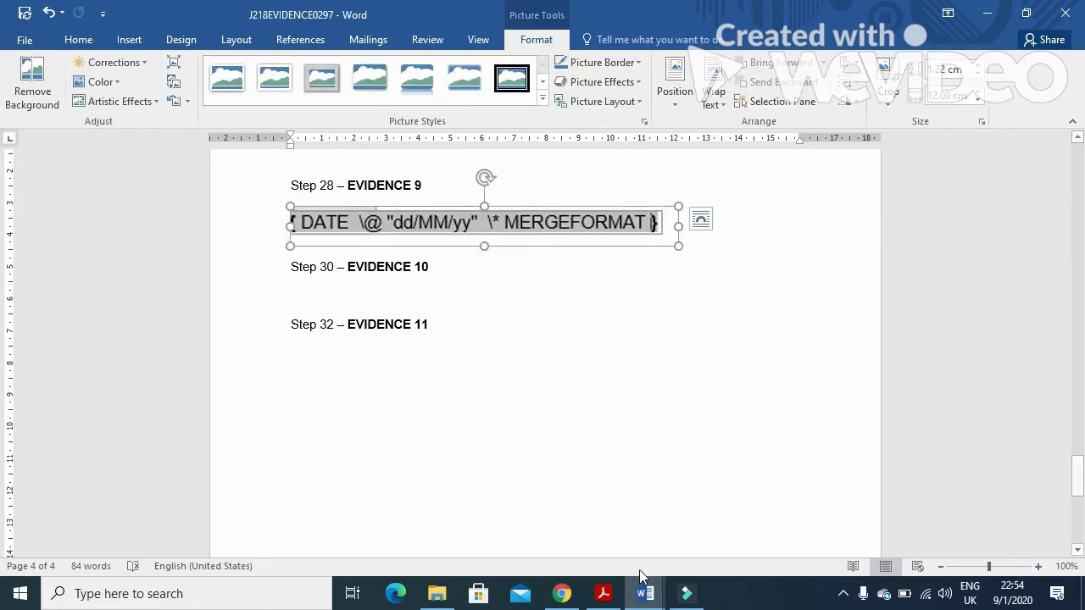
click(603, 595)
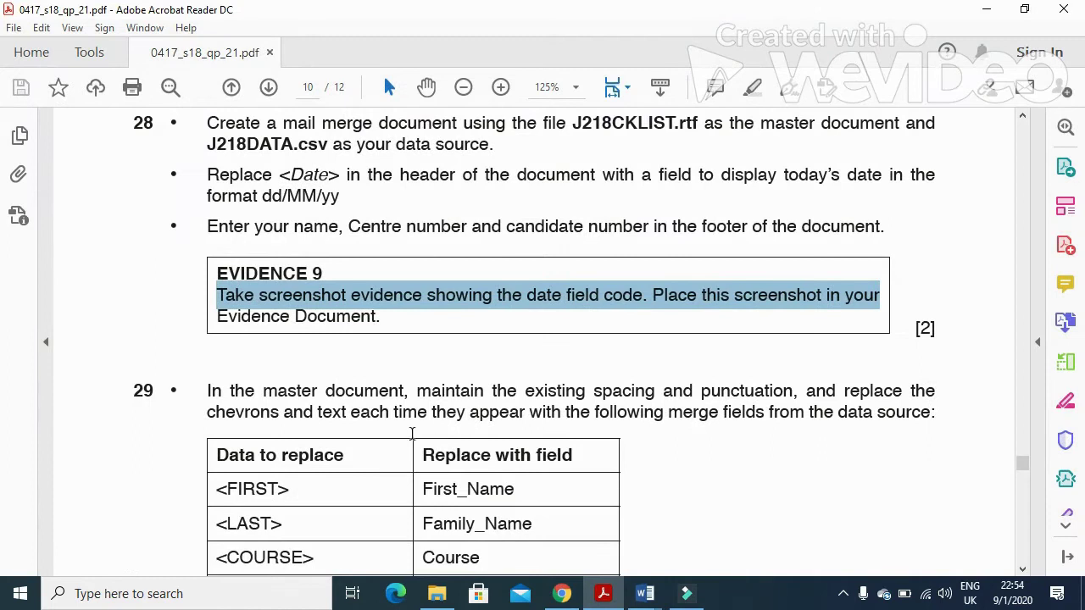
Scroll to the step 29 merge-field table, highlight 'from the data source:', and minimise the PDF
scroll(412, 434, down, 5)
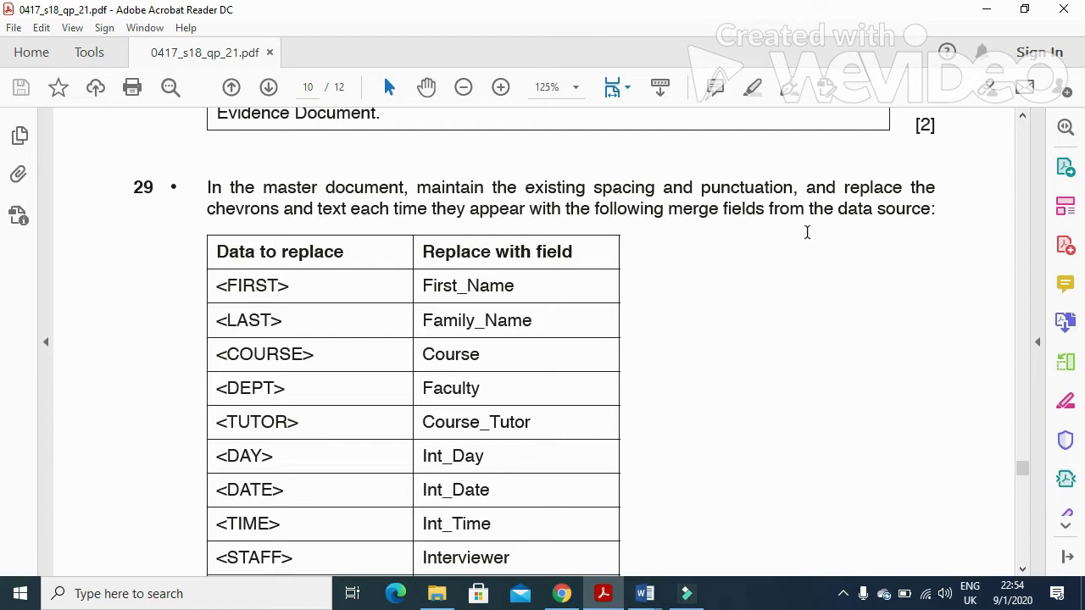
drag(779, 215, 938, 213)
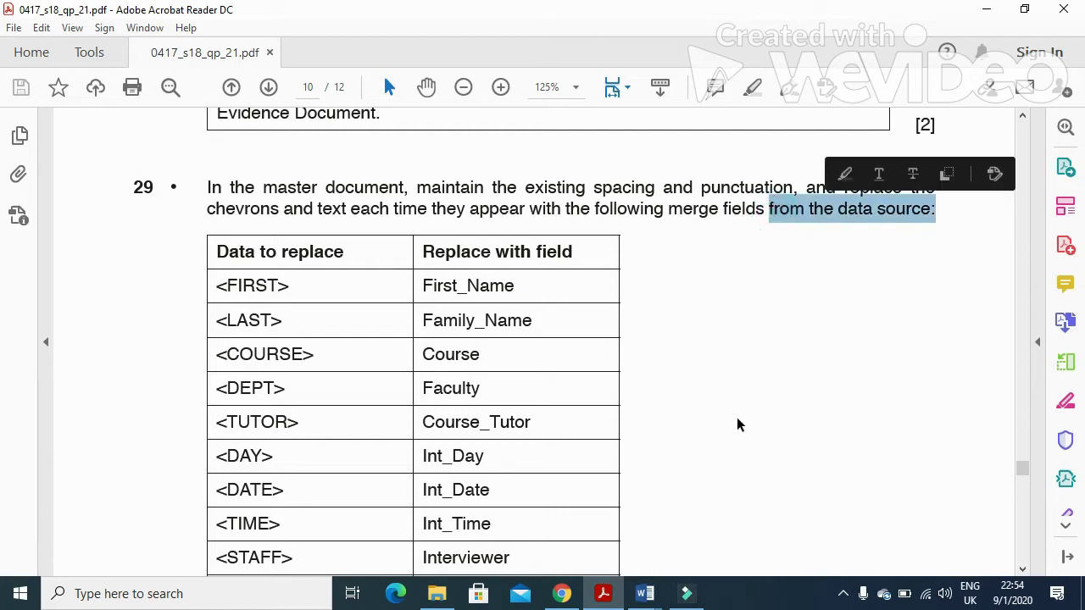
scroll(739, 423, down, 2)
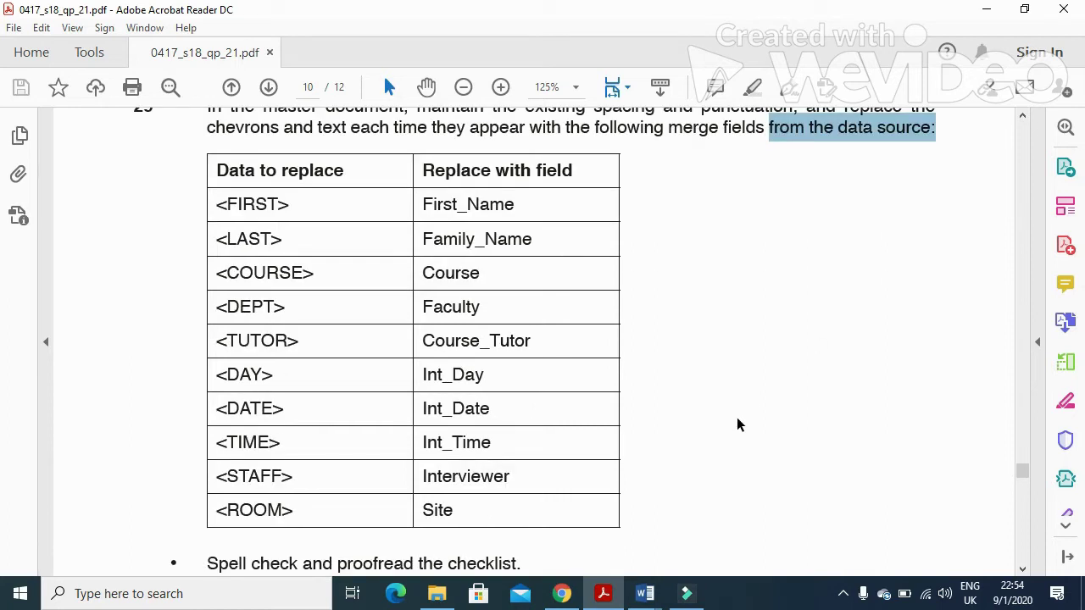
click(604, 595)
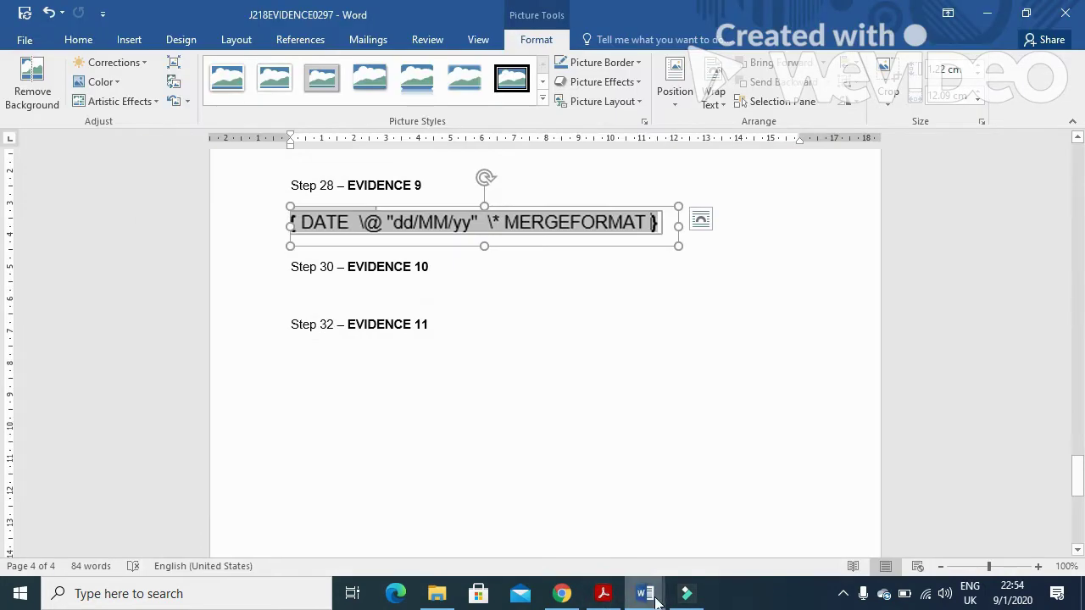
In J218CKLIST, toggle the header date back to 01/09/20, then select the Name row's <FIRST> <LAST>
mouse_move(647, 594)
click(685, 534)
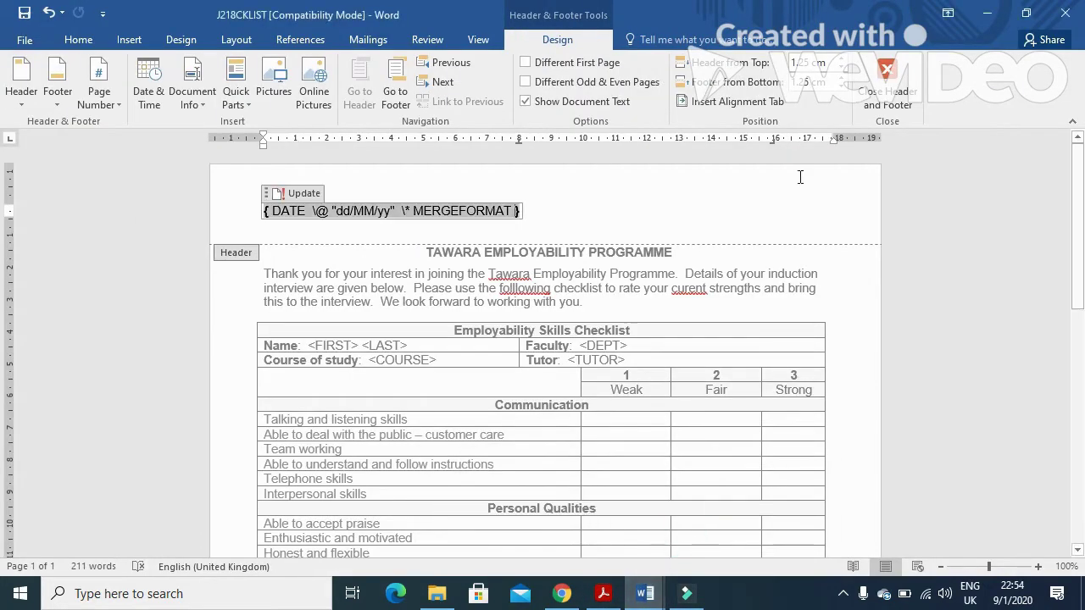
double_click(432, 233)
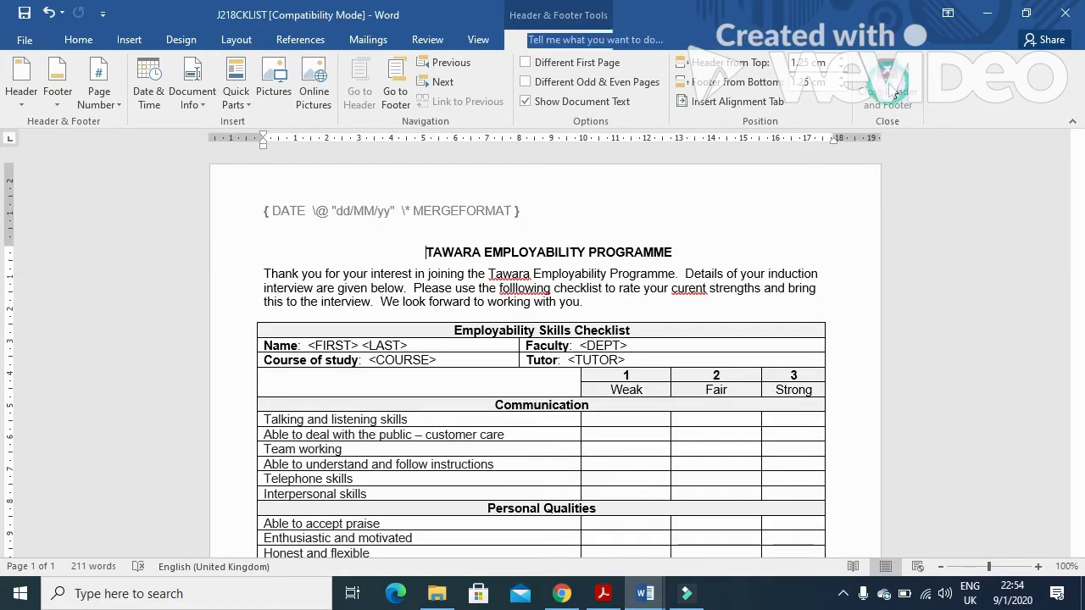
double_click(426, 211)
right_click(426, 209)
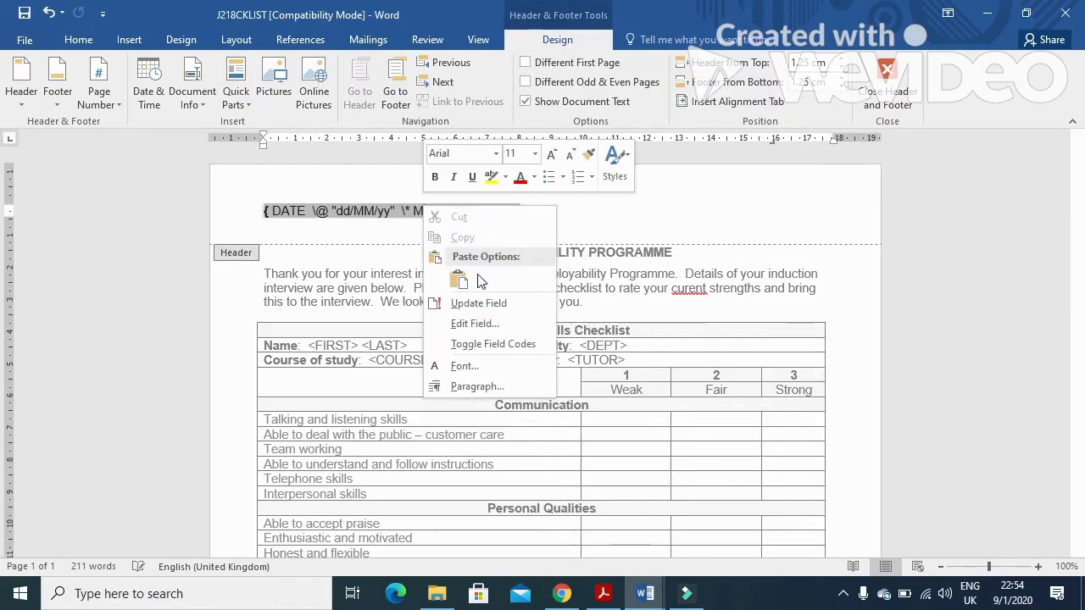
click(478, 344)
click(886, 81)
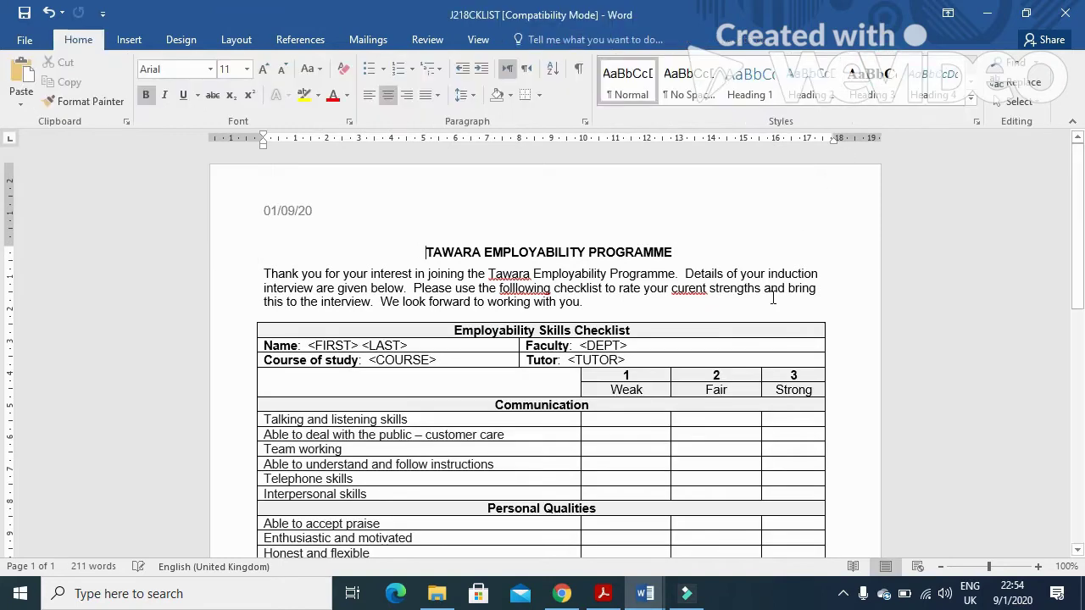
scroll(773, 298, down, 2)
drag(415, 264, 318, 264)
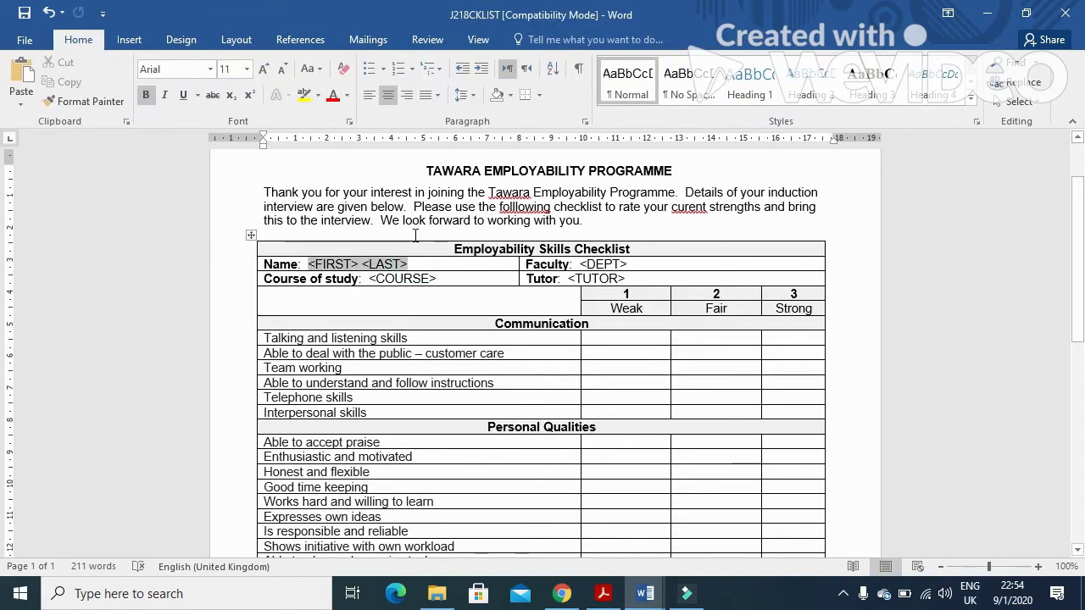
Insert the First_Name and Family_Name merge fields in place of the name placeholder
click(368, 40)
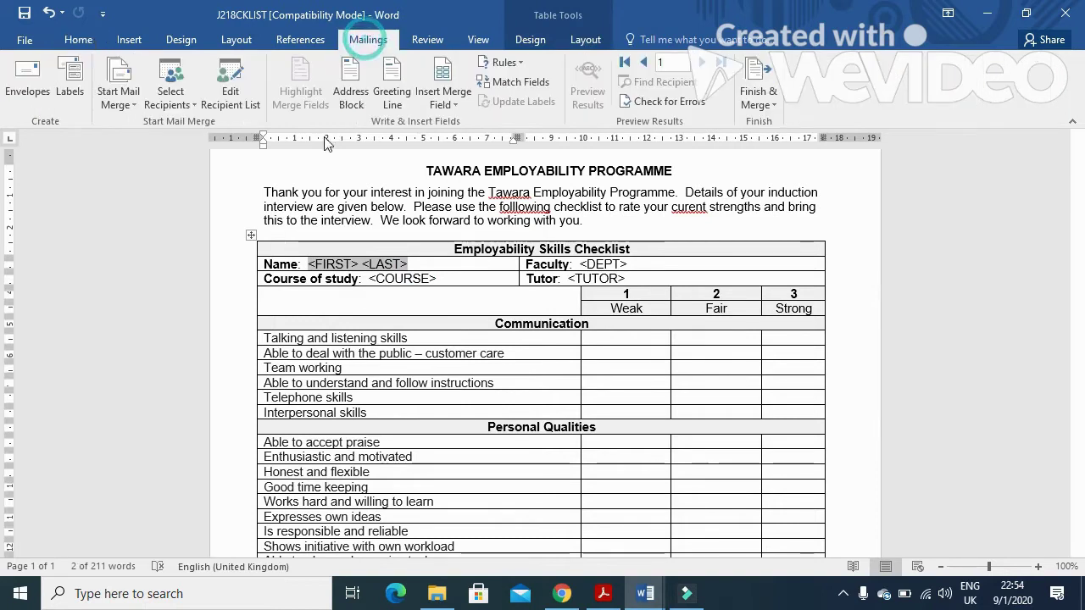
click(456, 101)
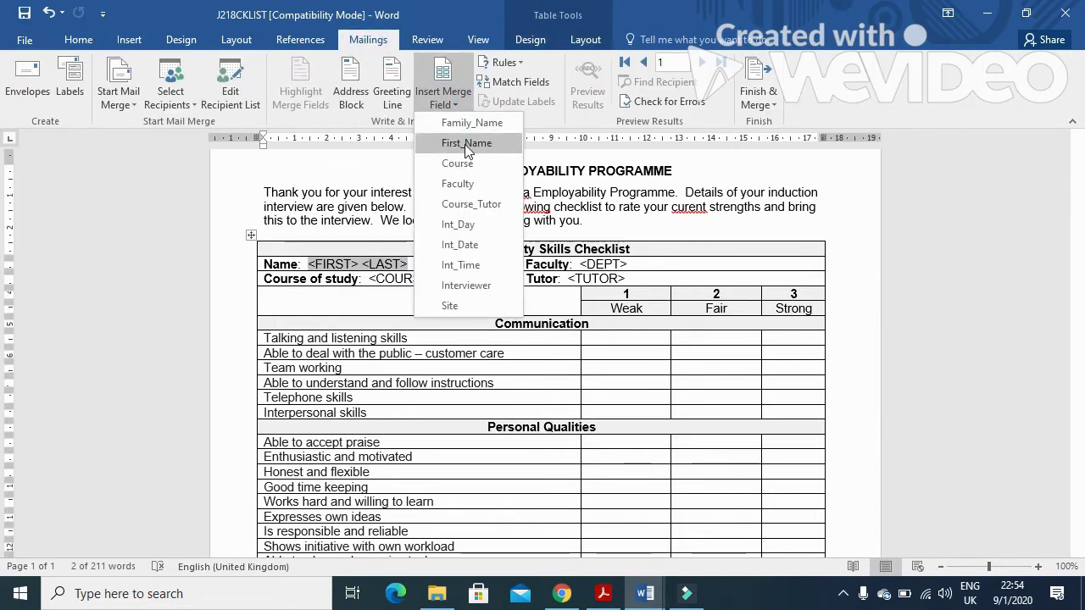
click(466, 143)
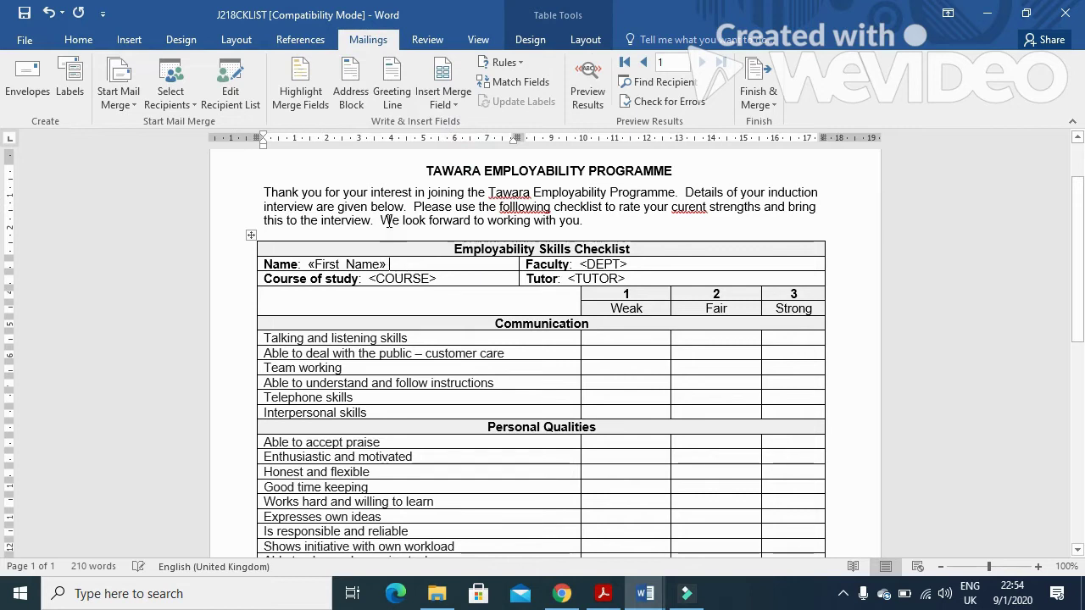
click(444, 98)
click(468, 124)
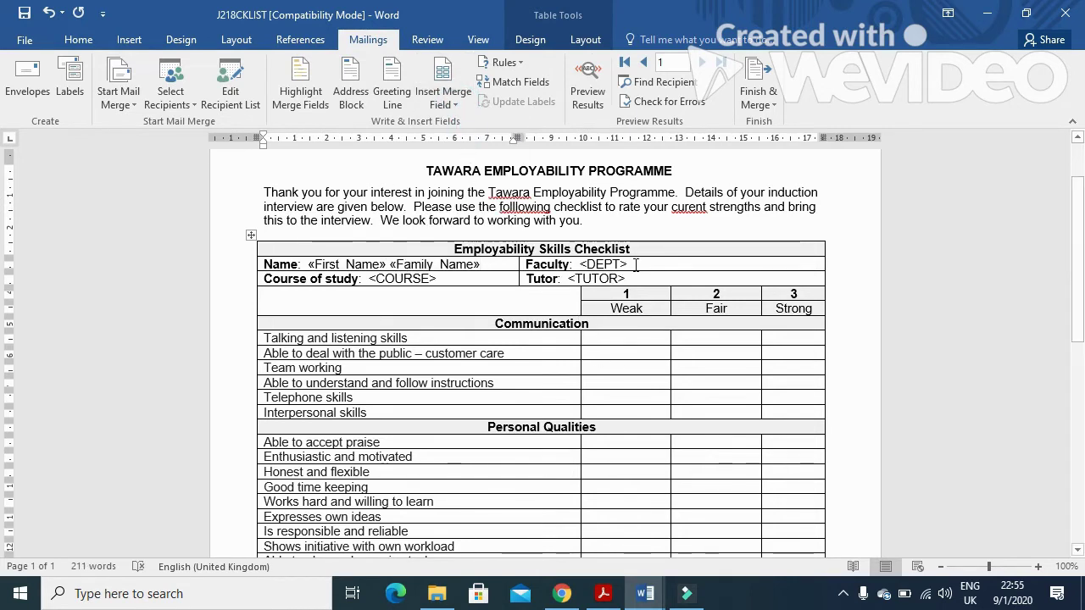
Replace <DEPT> with the Faculty merge field, checking the field table in the question paper
drag(636, 265, 582, 265)
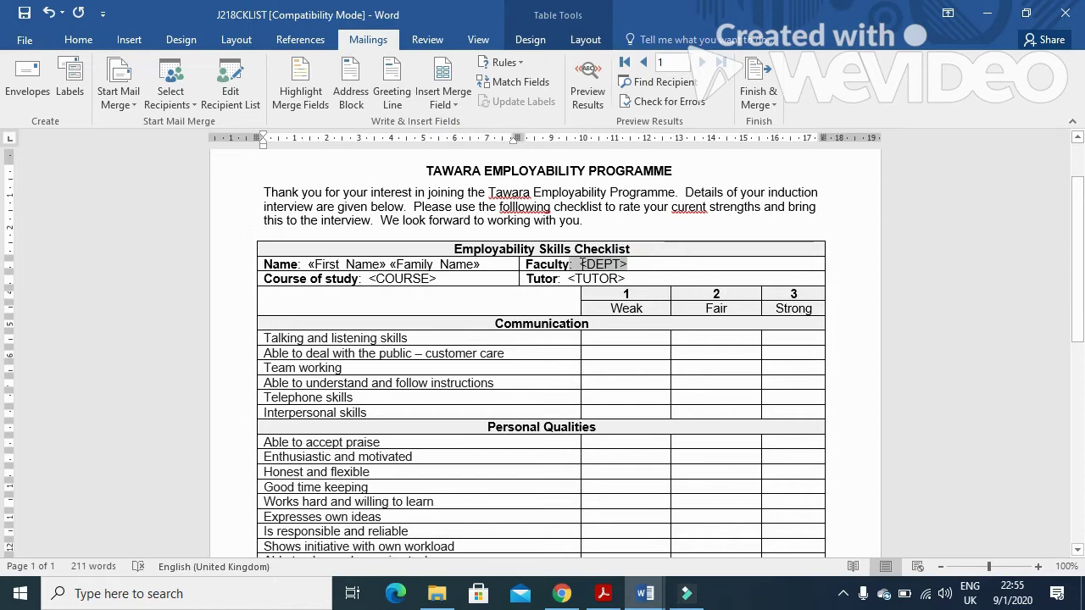
click(444, 98)
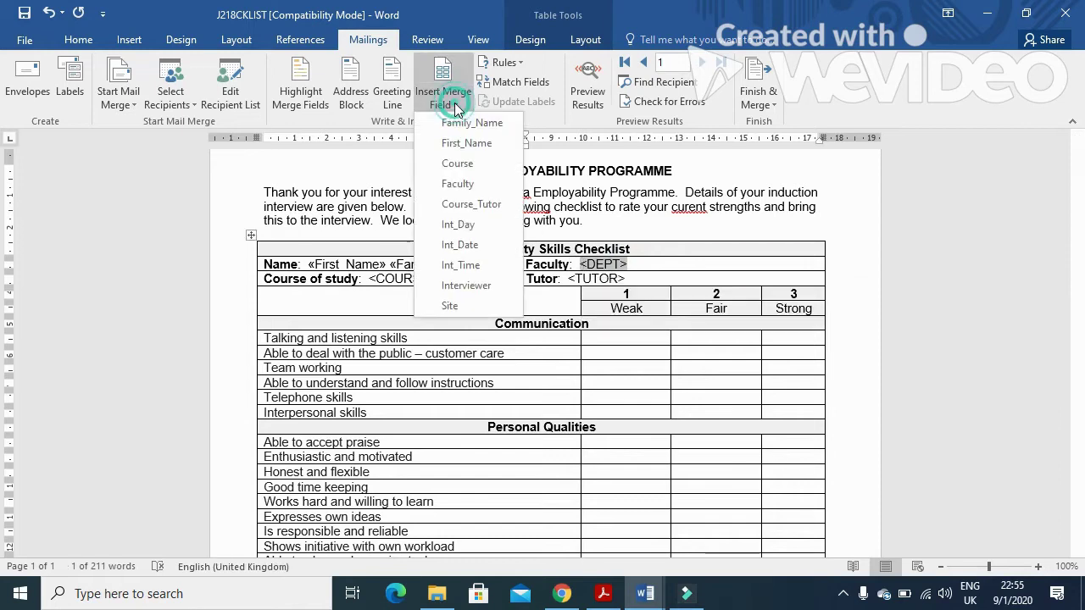
click(476, 183)
click(604, 593)
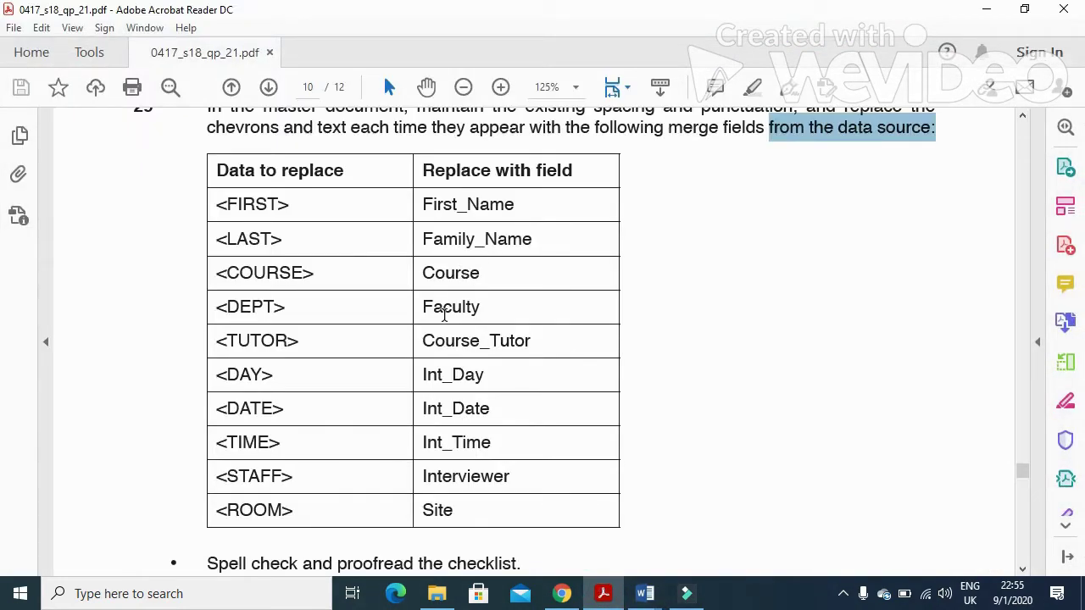
click(603, 593)
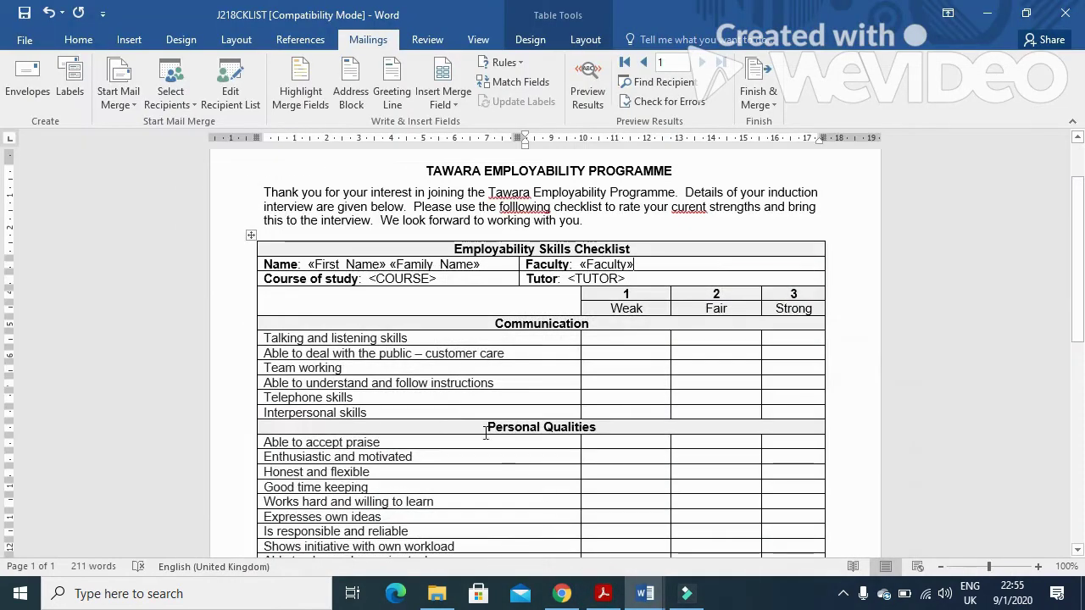
Replace <COURSE> and <TUTOR> with the Course and Course_Tutor merge fields
drag(434, 279, 376, 280)
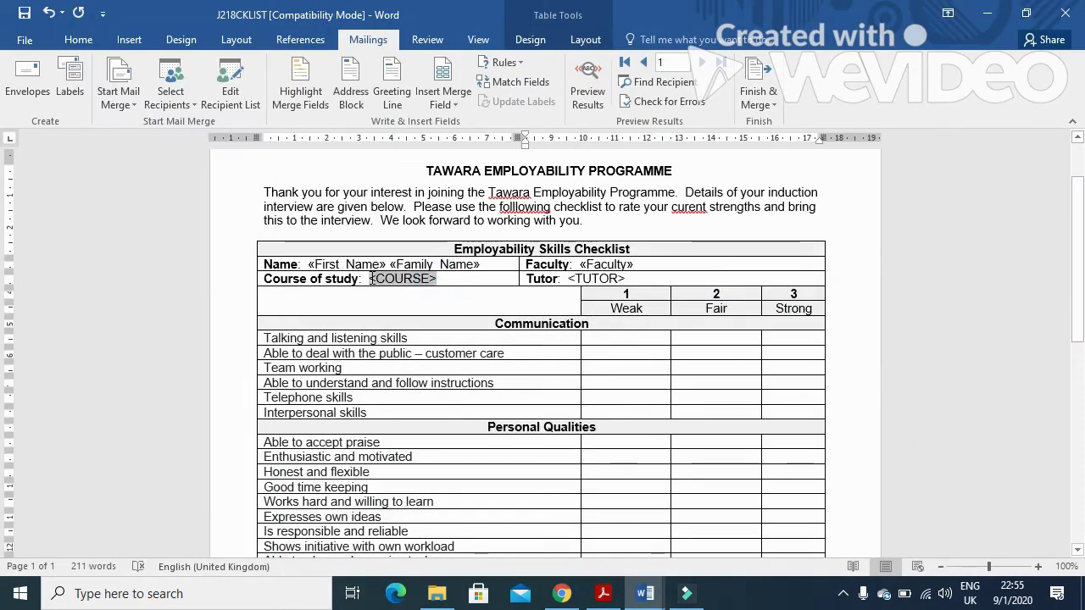
click(443, 103)
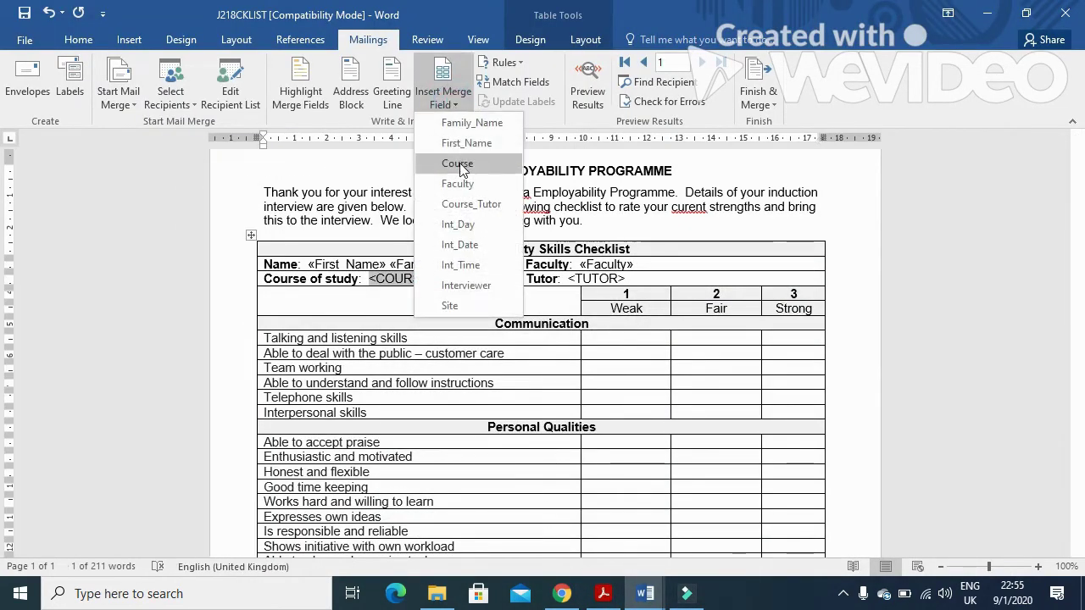
click(458, 163)
drag(624, 278, 568, 279)
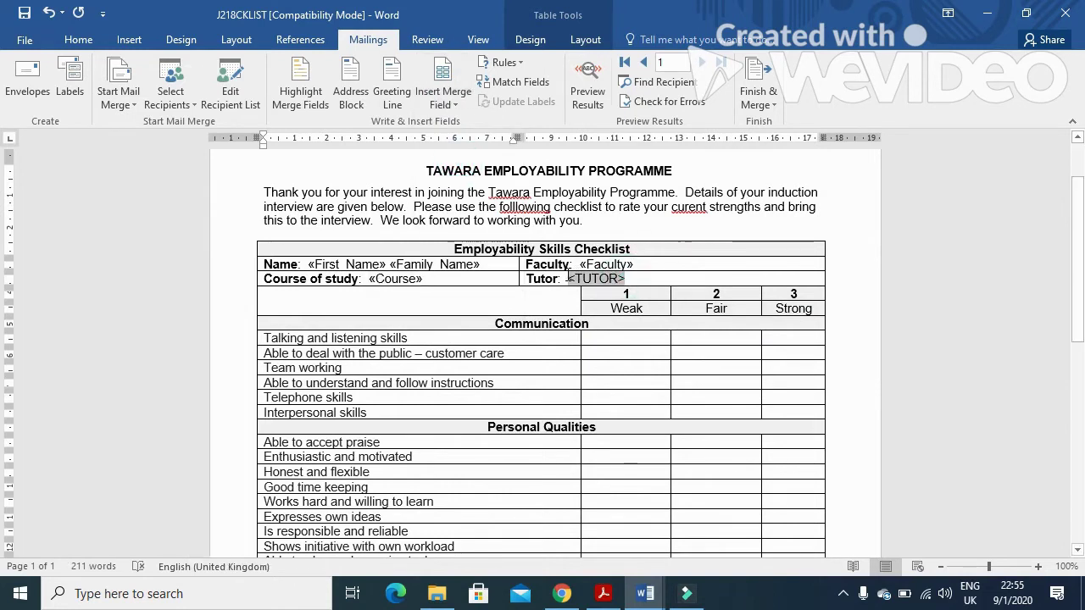
click(459, 108)
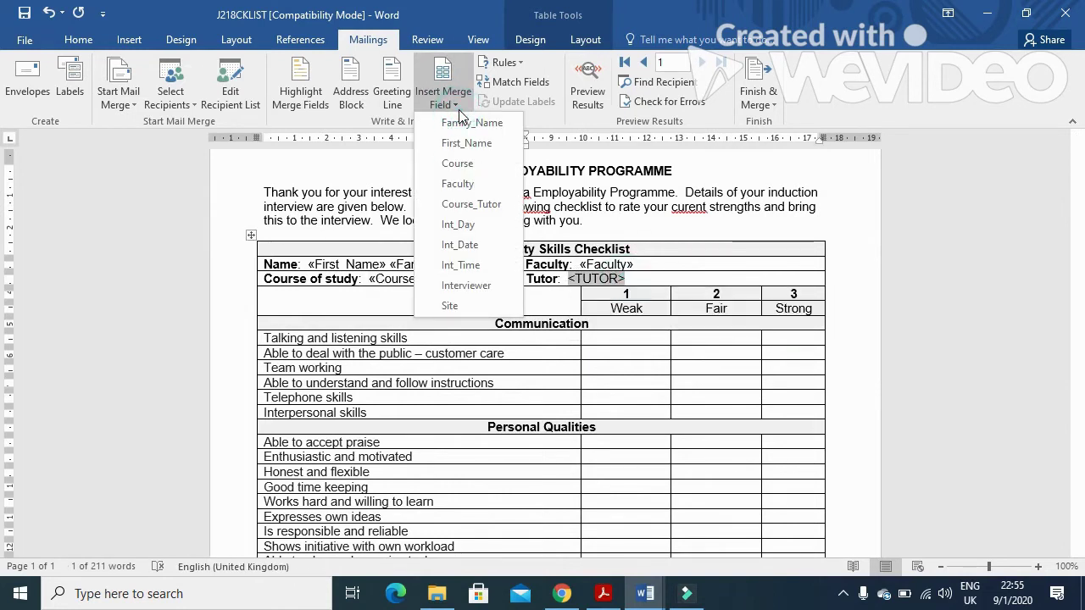
click(472, 204)
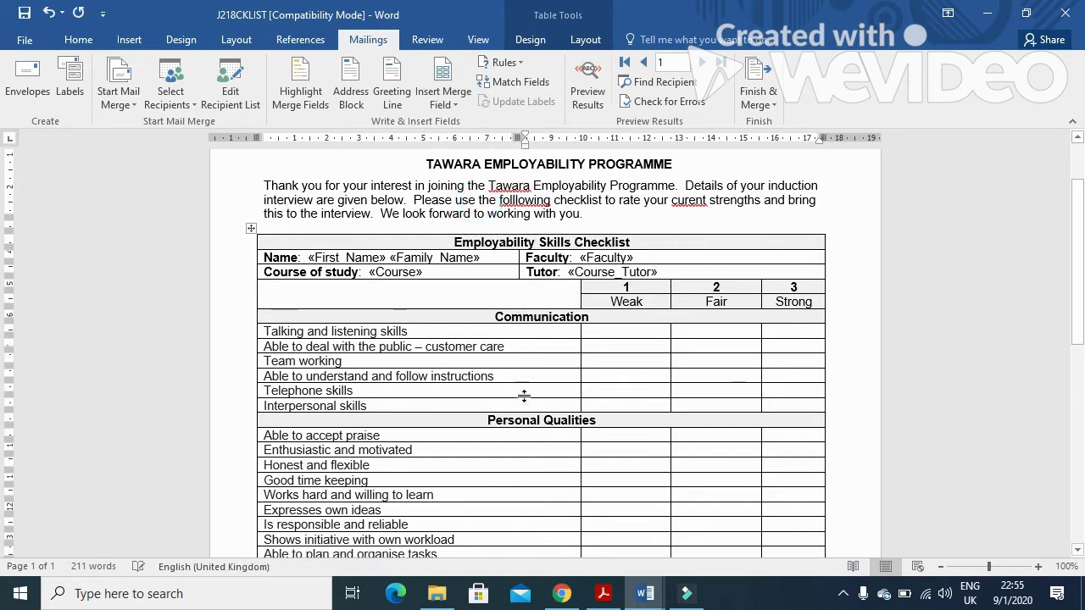
scroll(524, 395, down, 2)
scroll(524, 395, down, 5)
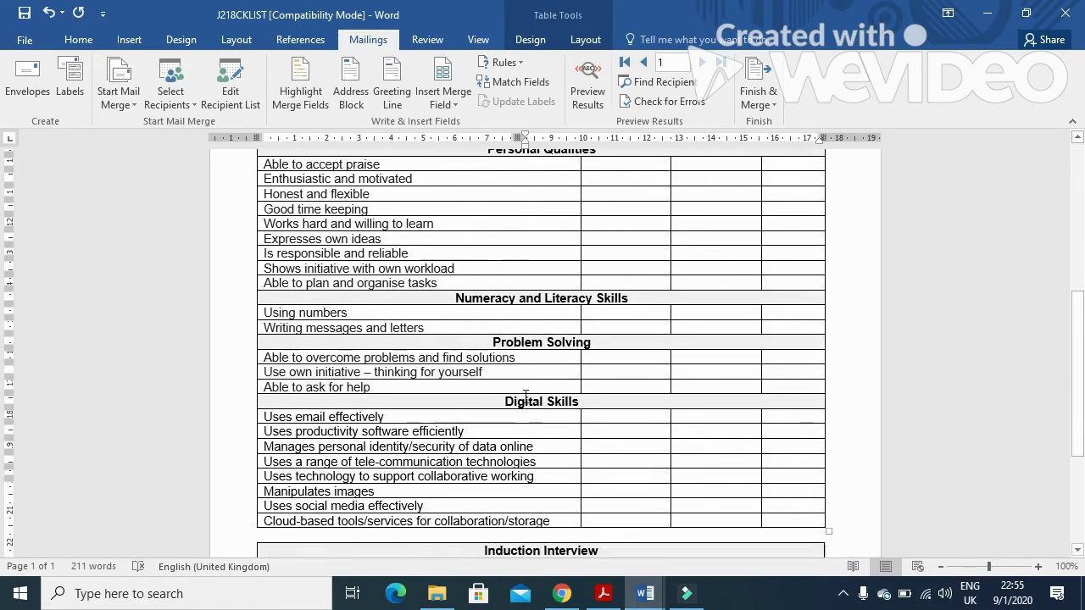
Replace <DAY>, <DATE> and <TIME> with the Int_Day, Int_Date and Int_Time merge fields
scroll(525, 395, down, 3)
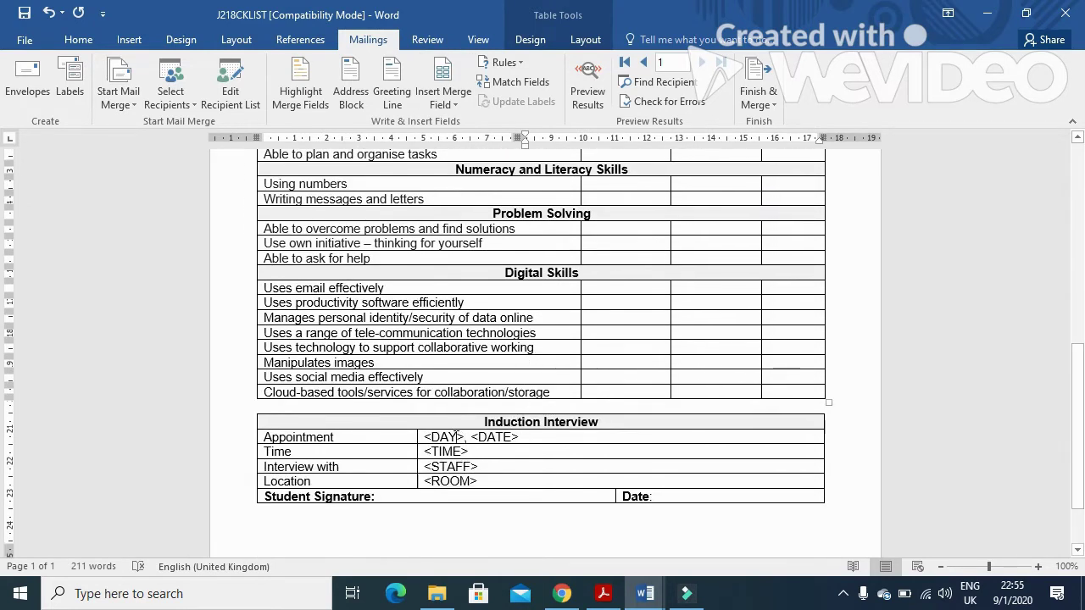
drag(426, 437, 463, 436)
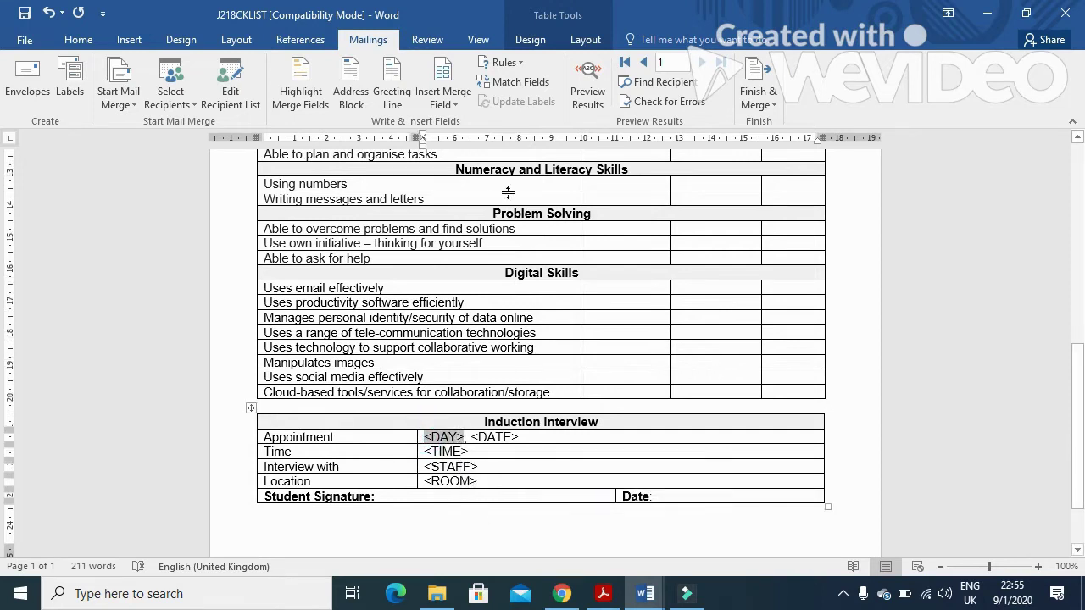
click(462, 105)
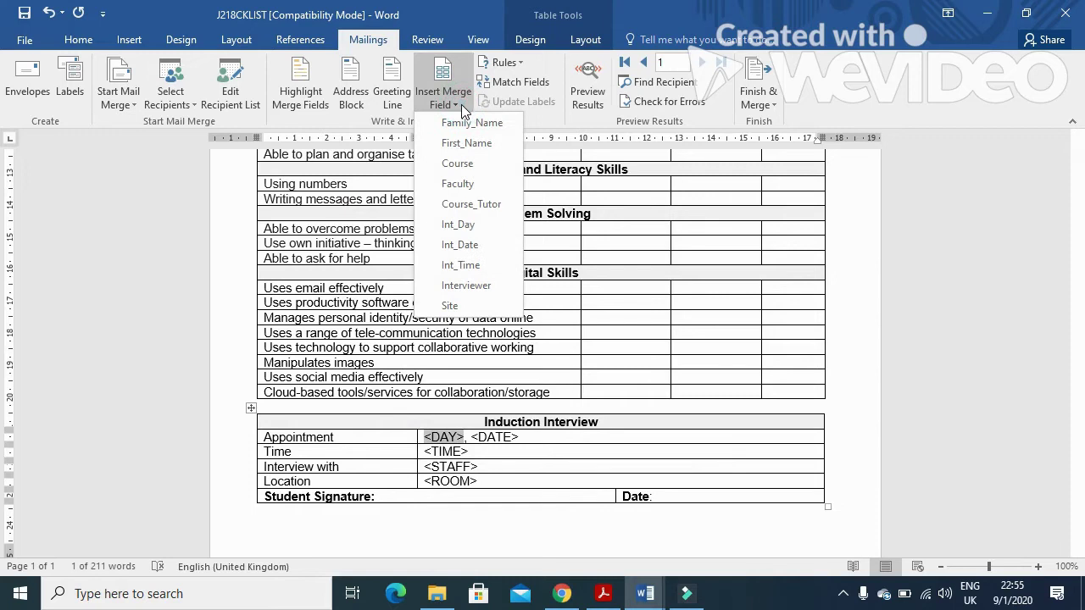
click(496, 225)
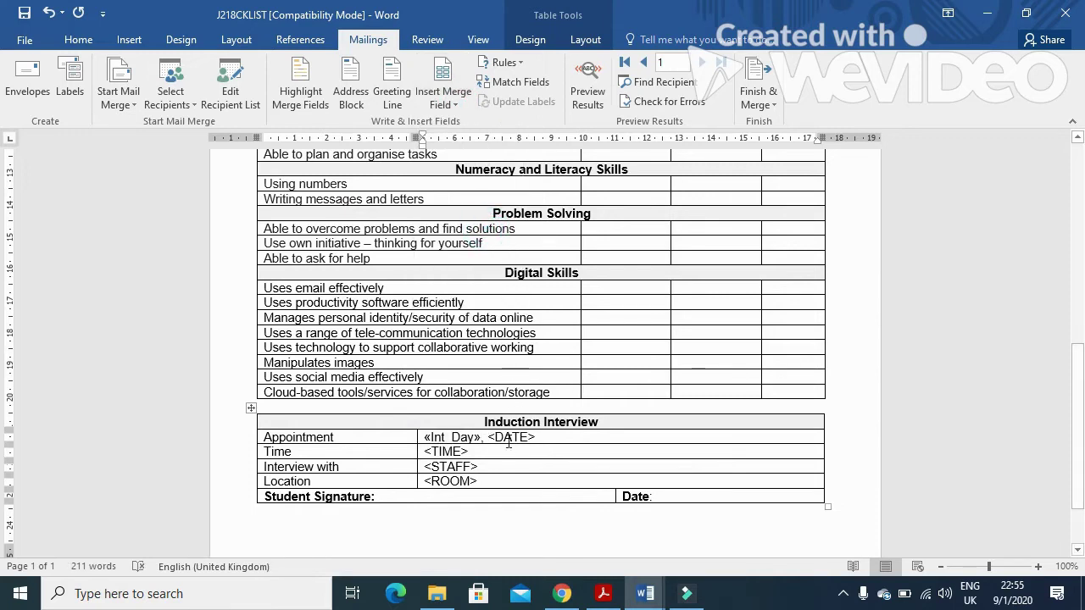
drag(541, 437, 493, 437)
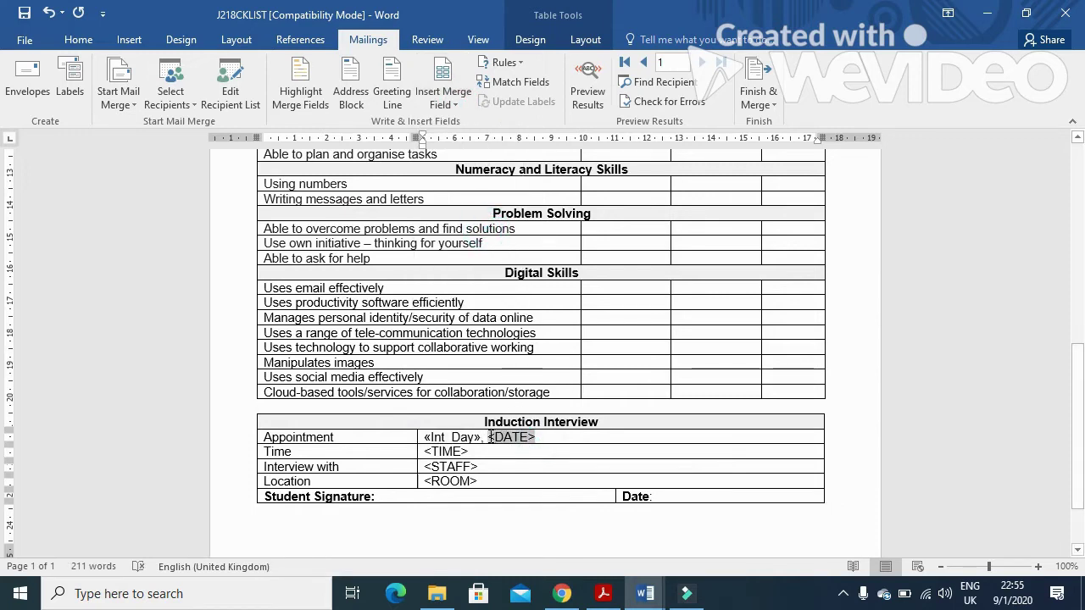
click(443, 100)
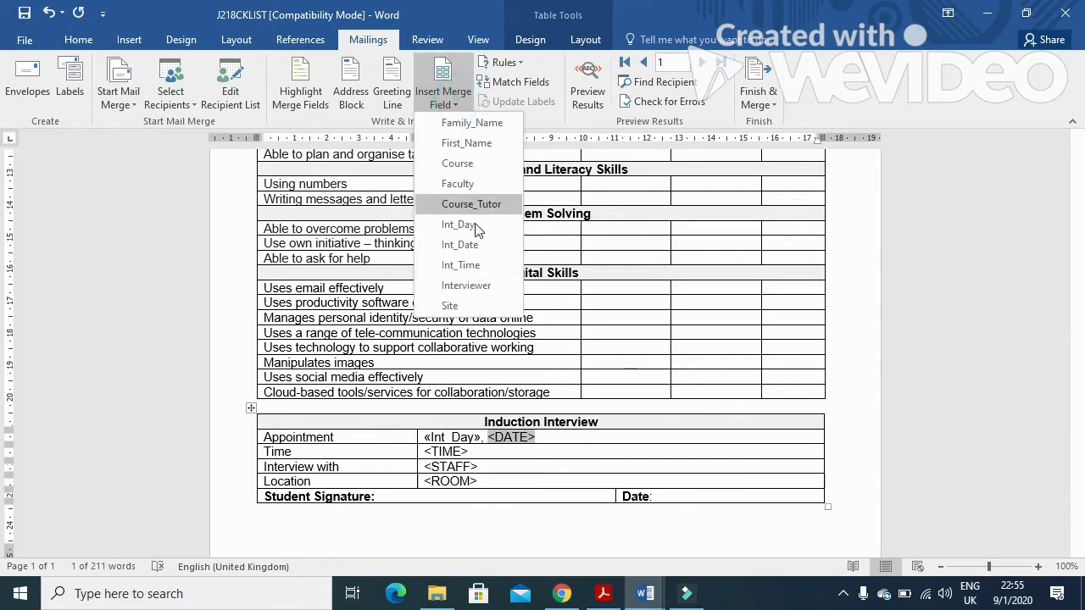
click(482, 247)
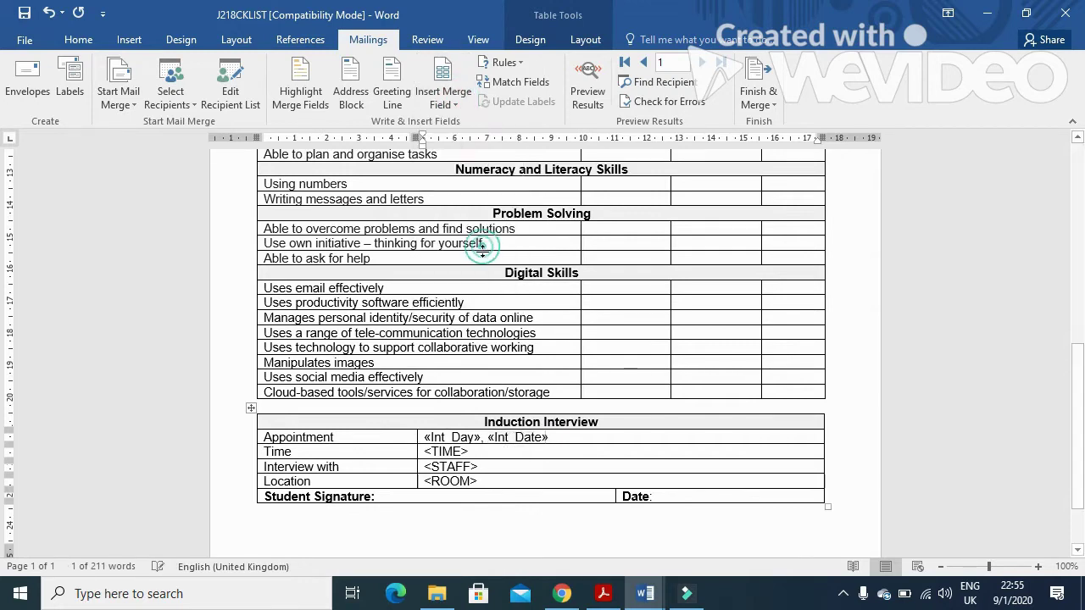
drag(473, 451, 432, 452)
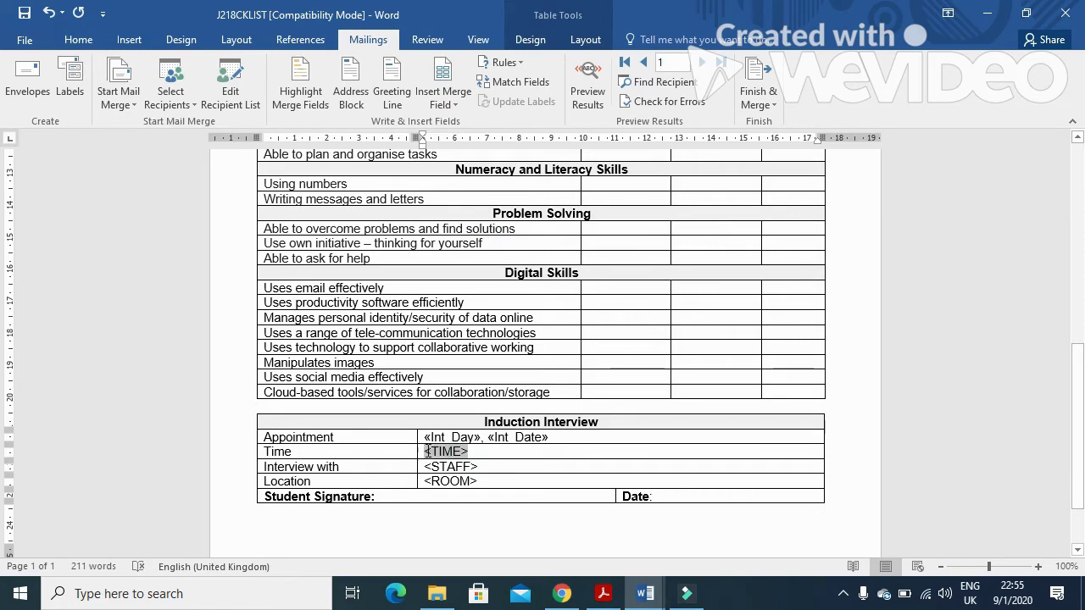
click(448, 104)
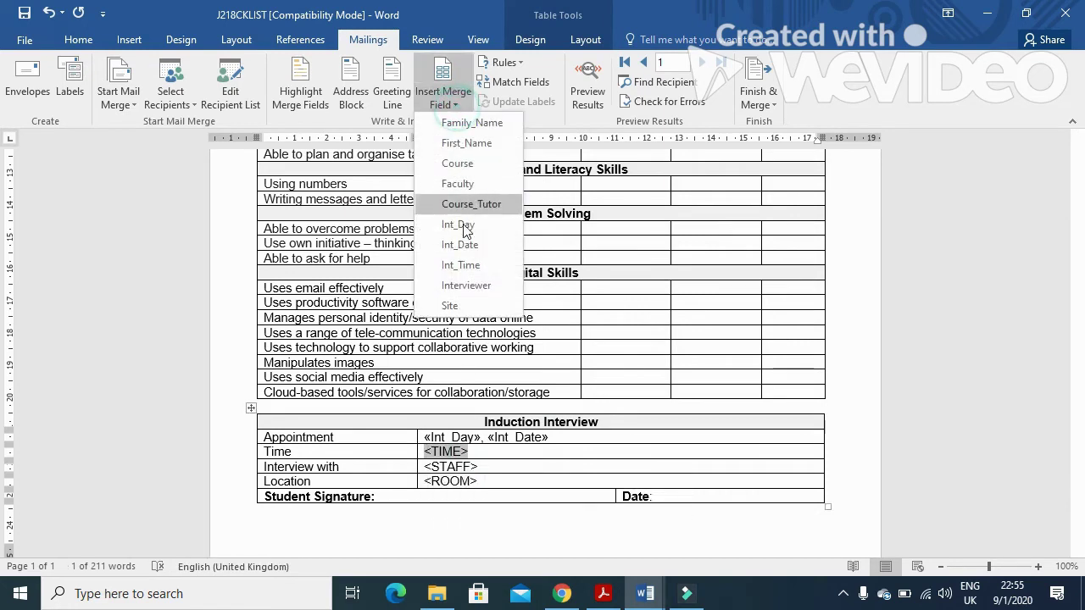
click(464, 265)
Replace <STAFF> and <ROOM> with the Interviewer and Site merge fields
drag(480, 467, 426, 466)
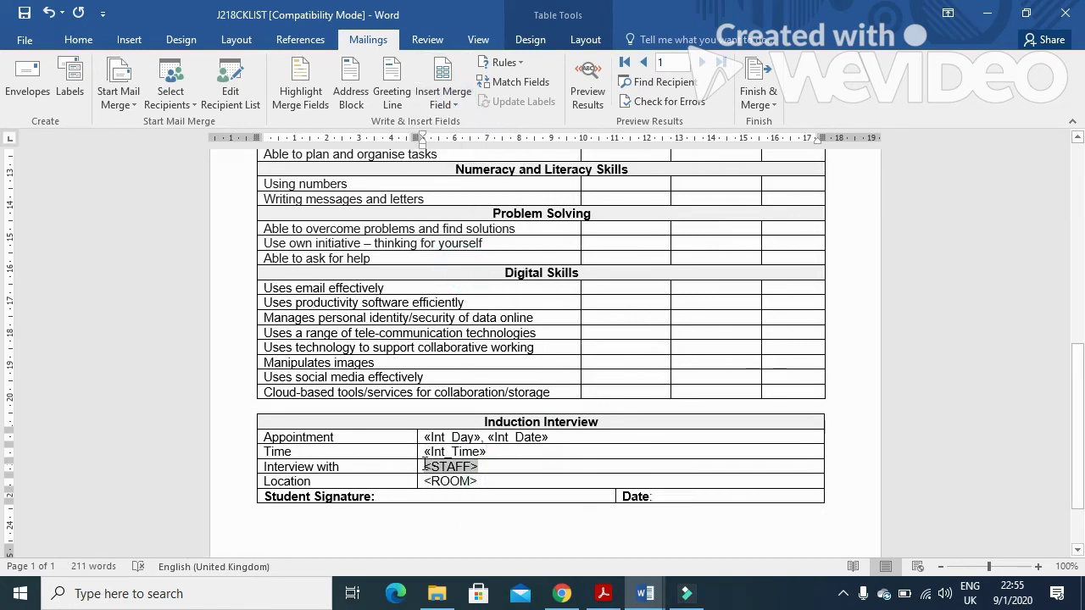
click(458, 104)
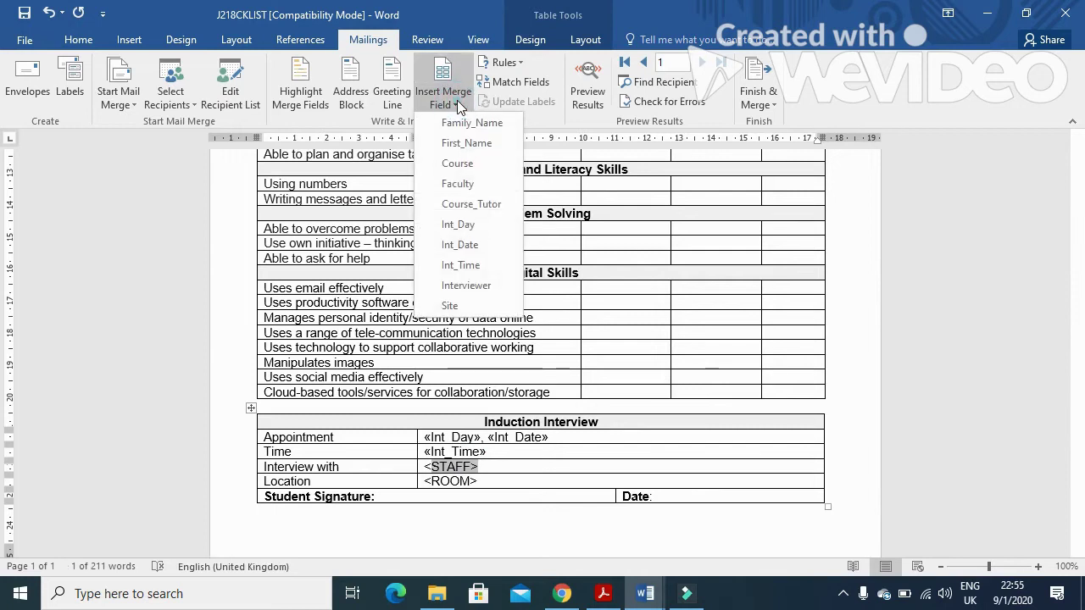
click(494, 285)
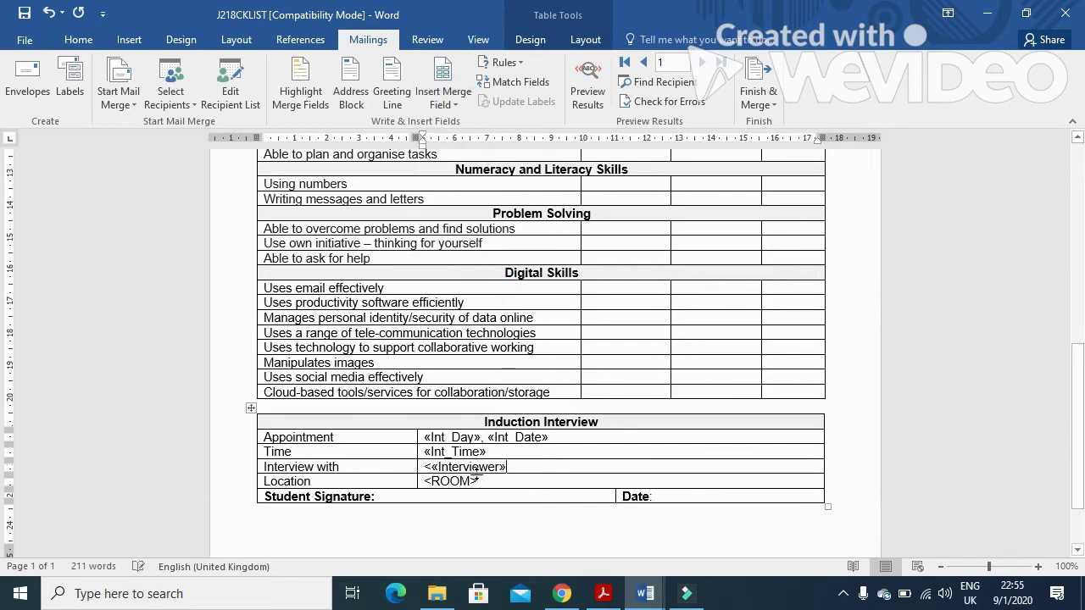
drag(479, 487, 433, 481)
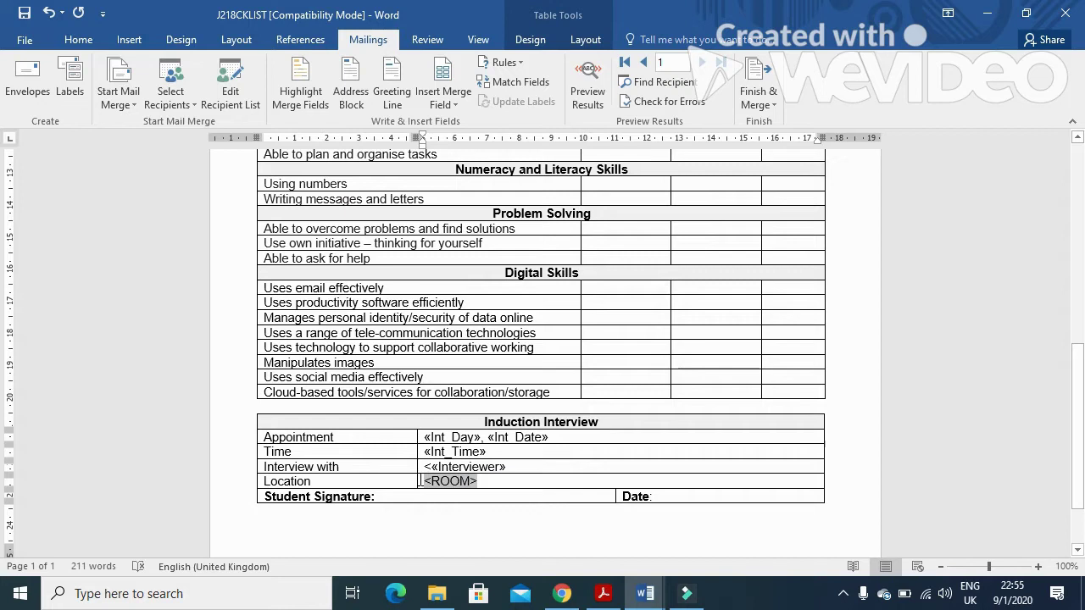
click(447, 103)
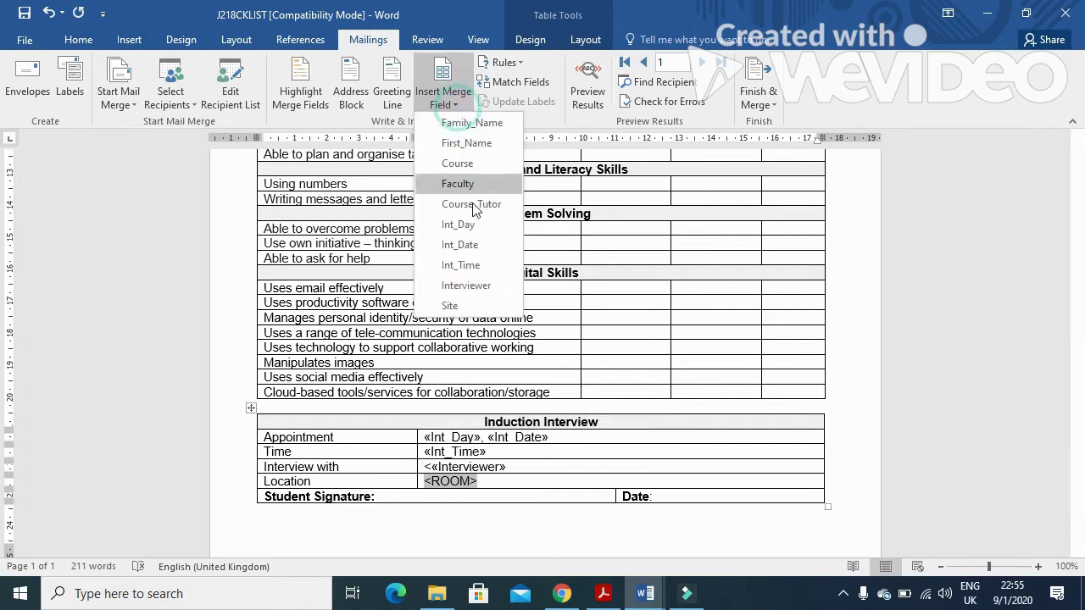
click(450, 306)
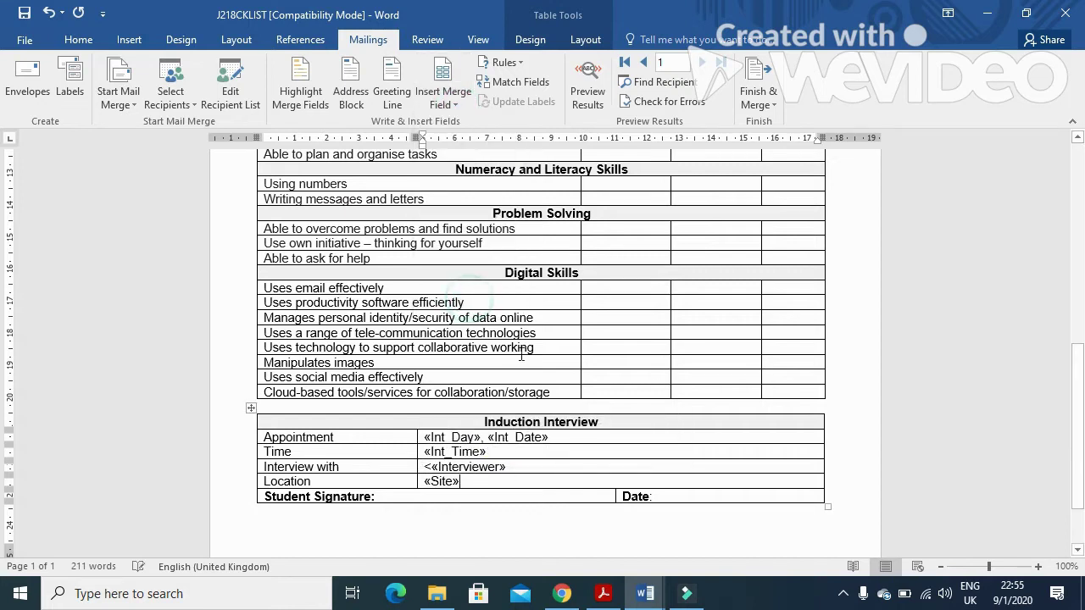
click(604, 593)
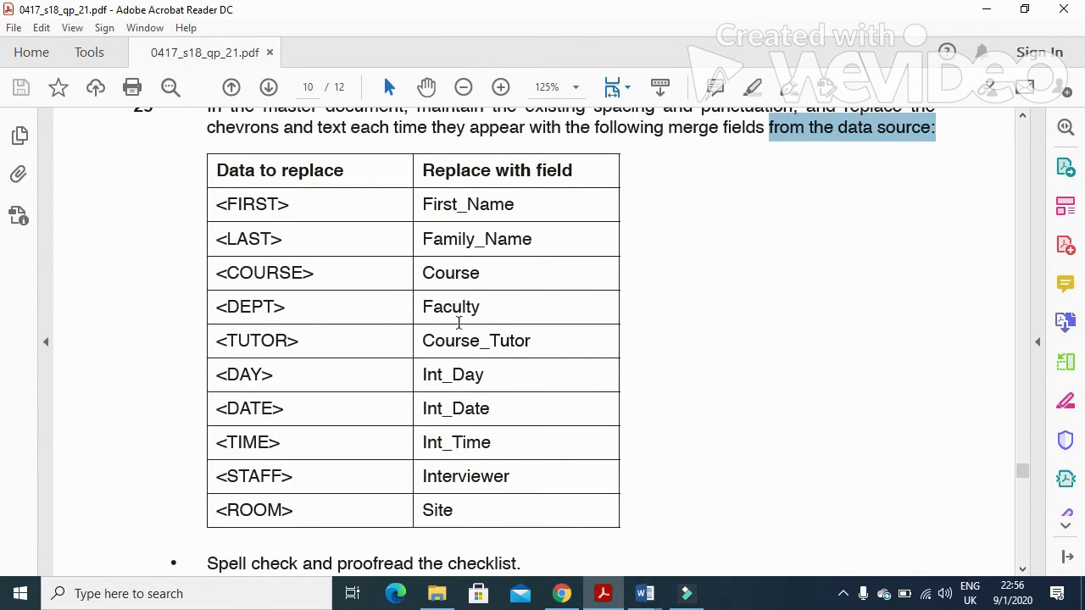
Read the spell-check and print bullets in the PDF instructions, then return to the Word checklist
click(603, 593)
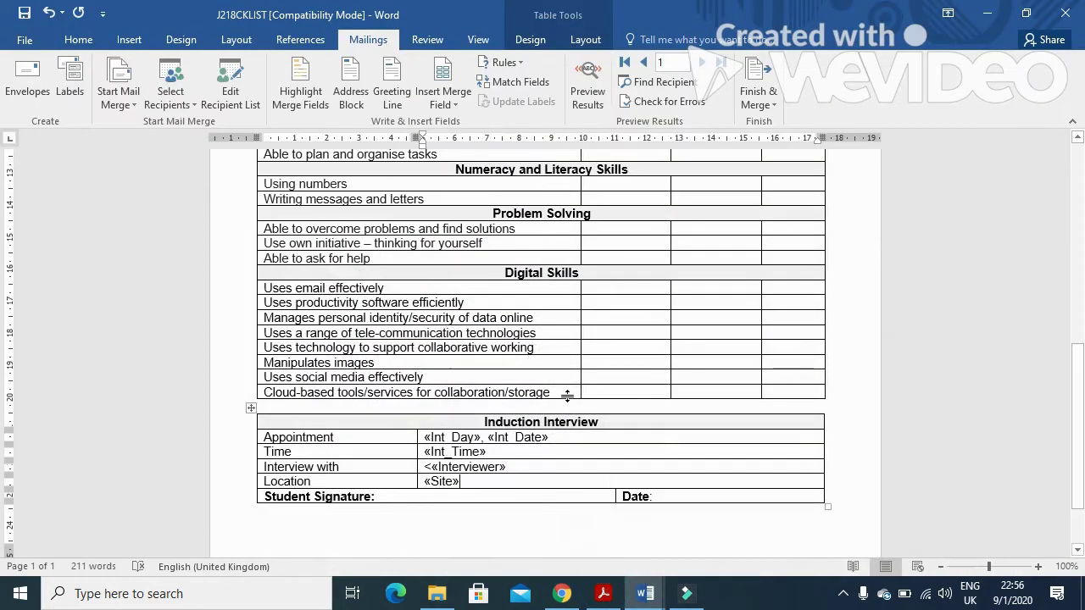
scroll(568, 396, down, 1)
click(603, 594)
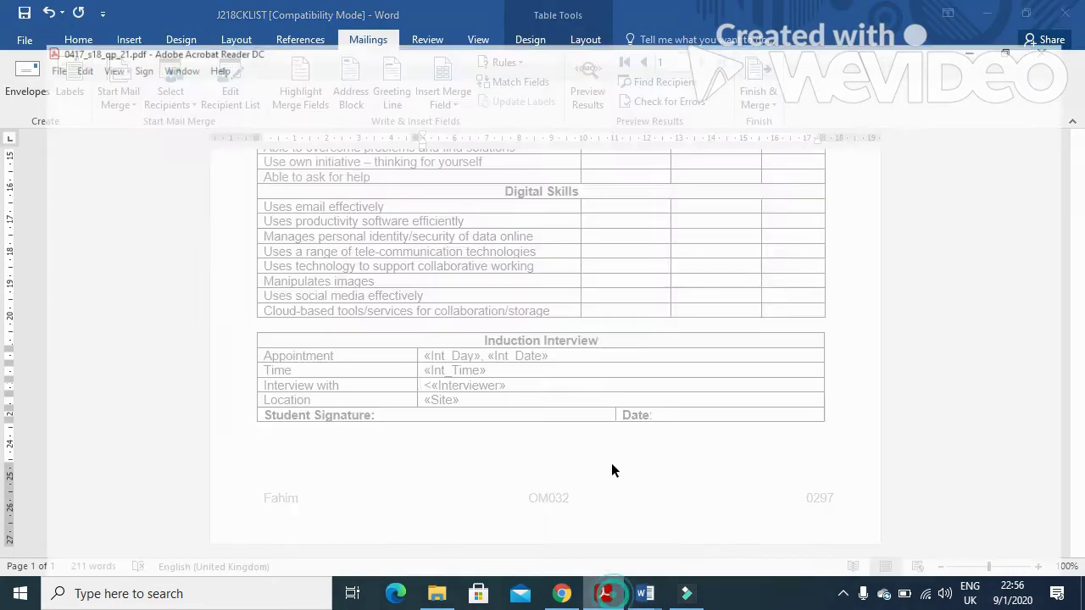
scroll(589, 409, down, 3)
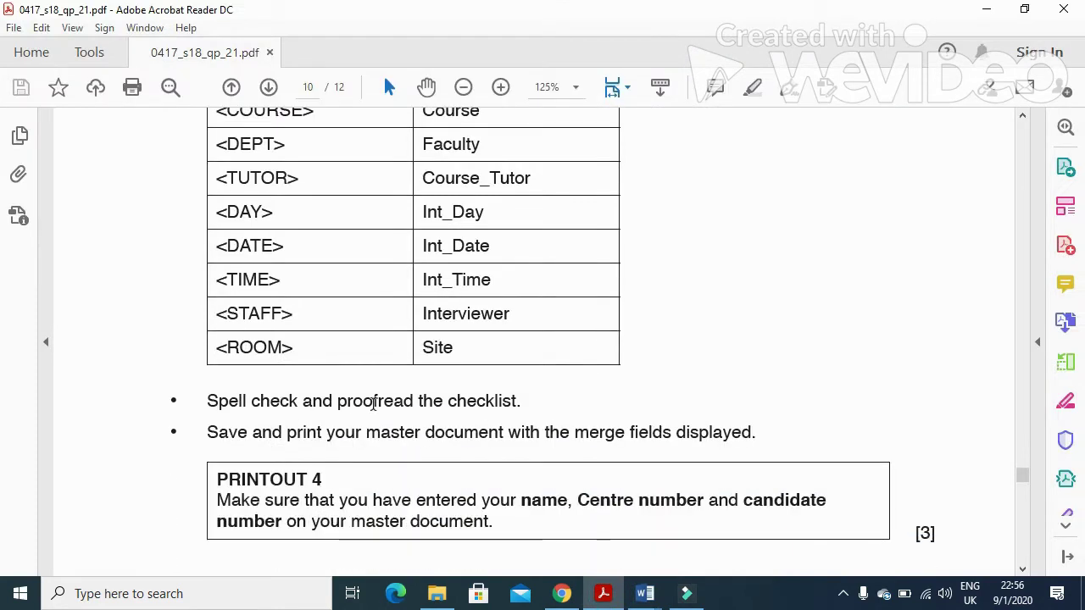
click(604, 594)
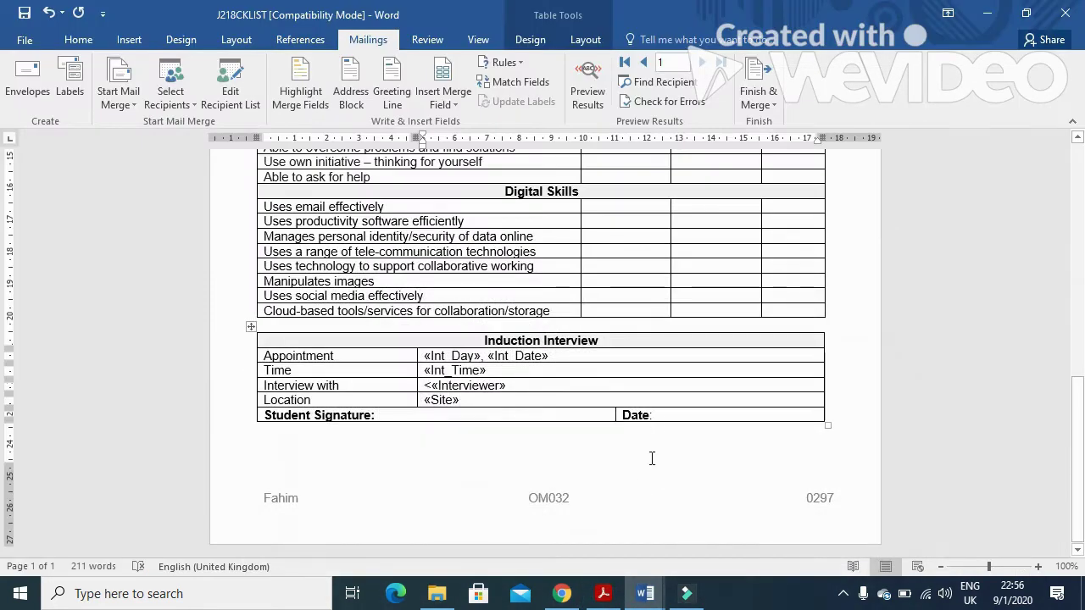
Spell-check with F7: ignore Tawara, correct folllowing to following and curent to current
key(F7)
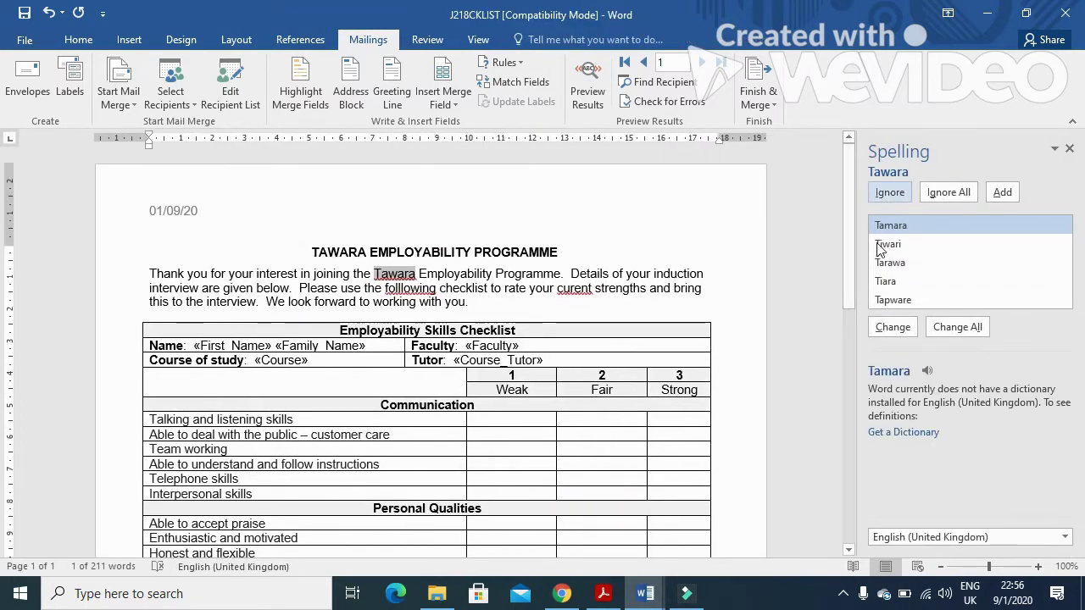
click(890, 192)
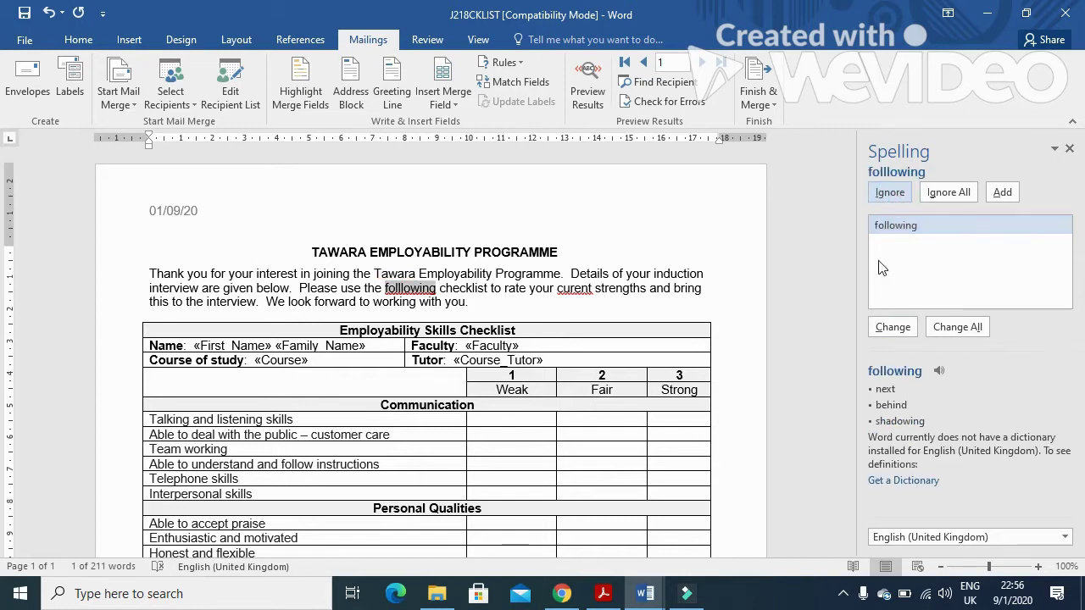
click(887, 328)
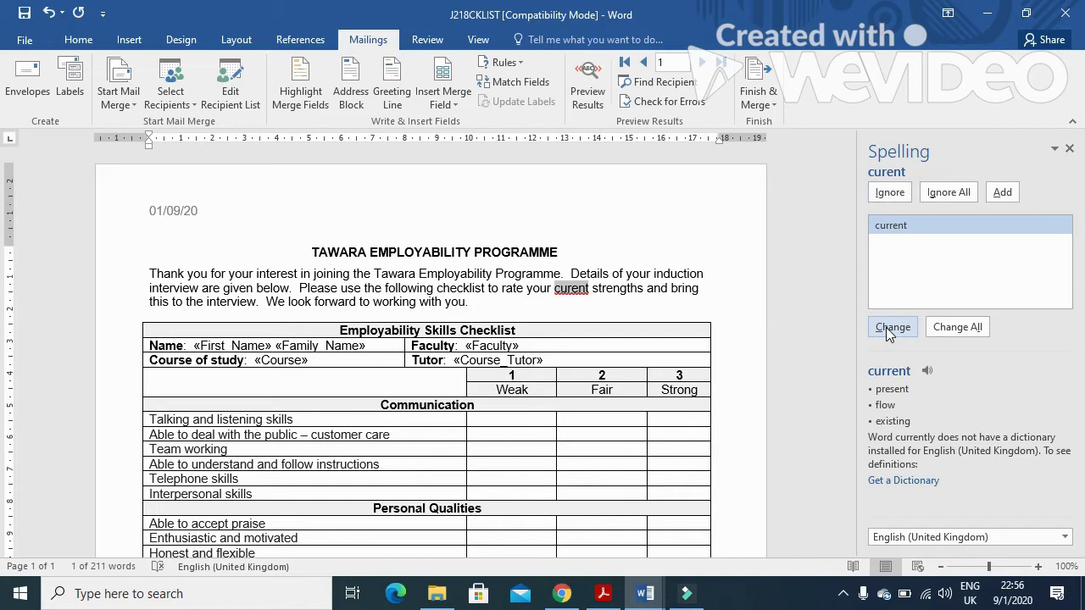
click(892, 332)
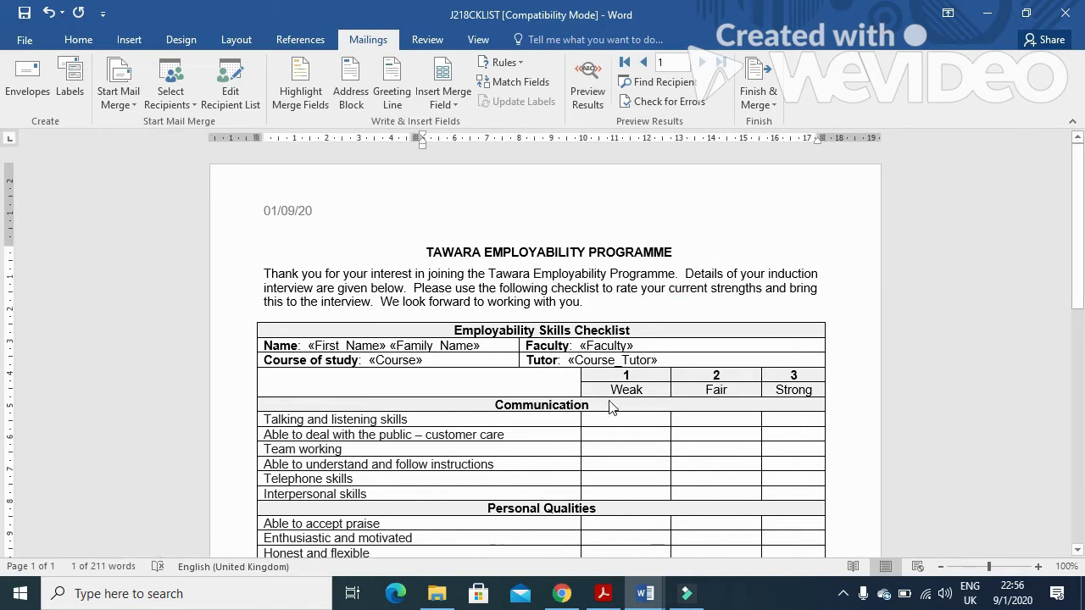
click(548, 341)
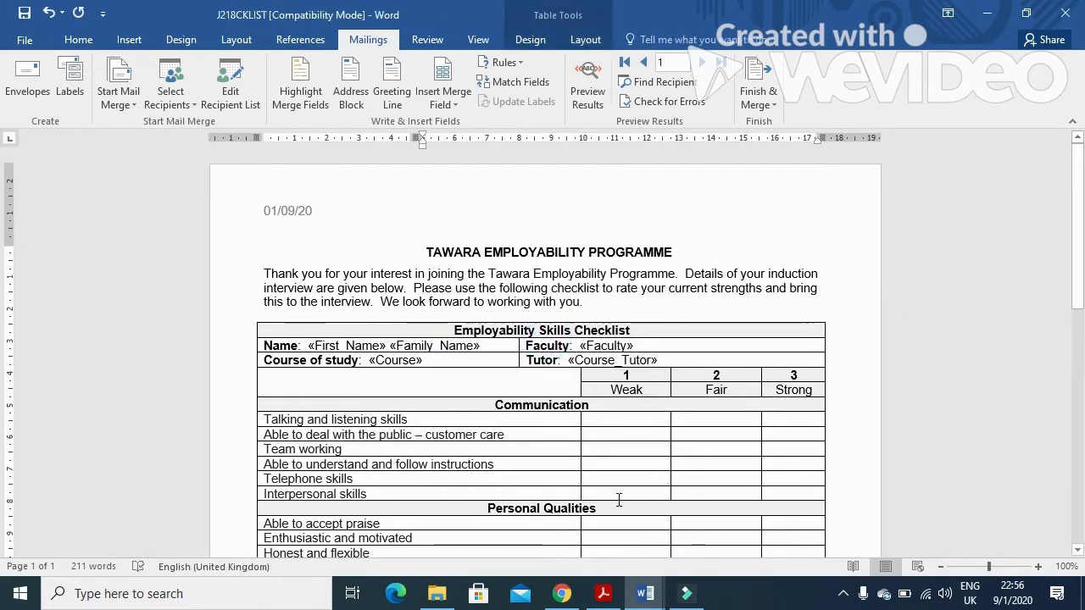
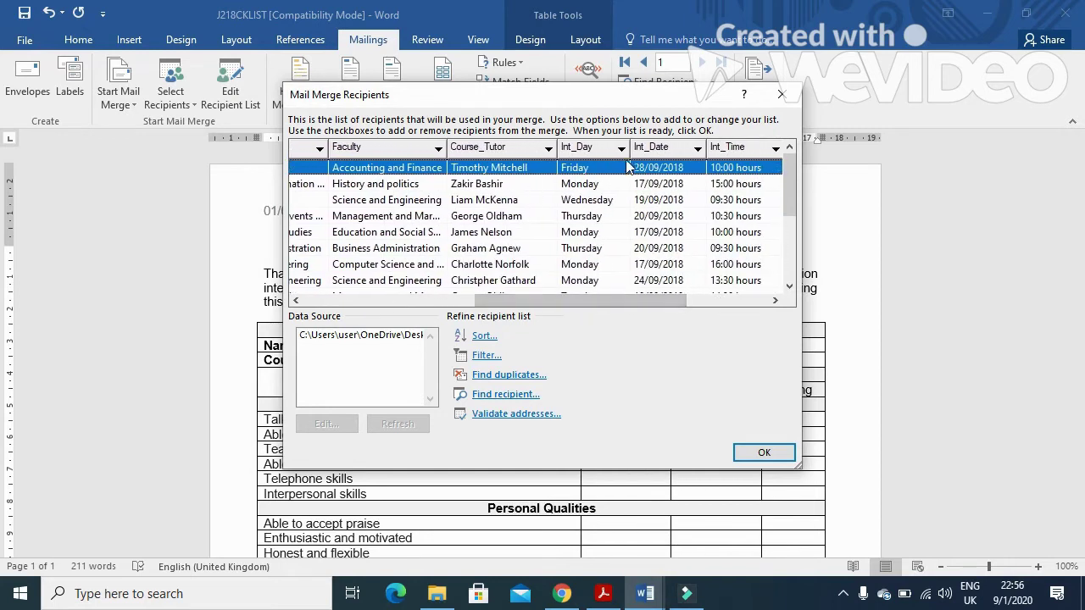
Filter the Int_Day column to Monday, checking the criteria in the exam paper
click(621, 148)
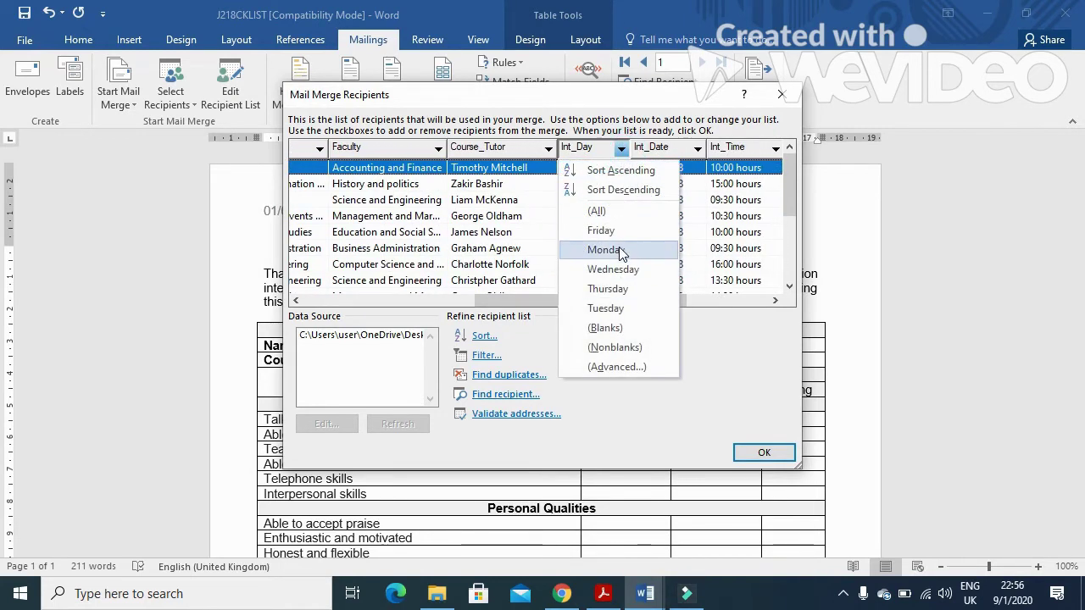
click(619, 250)
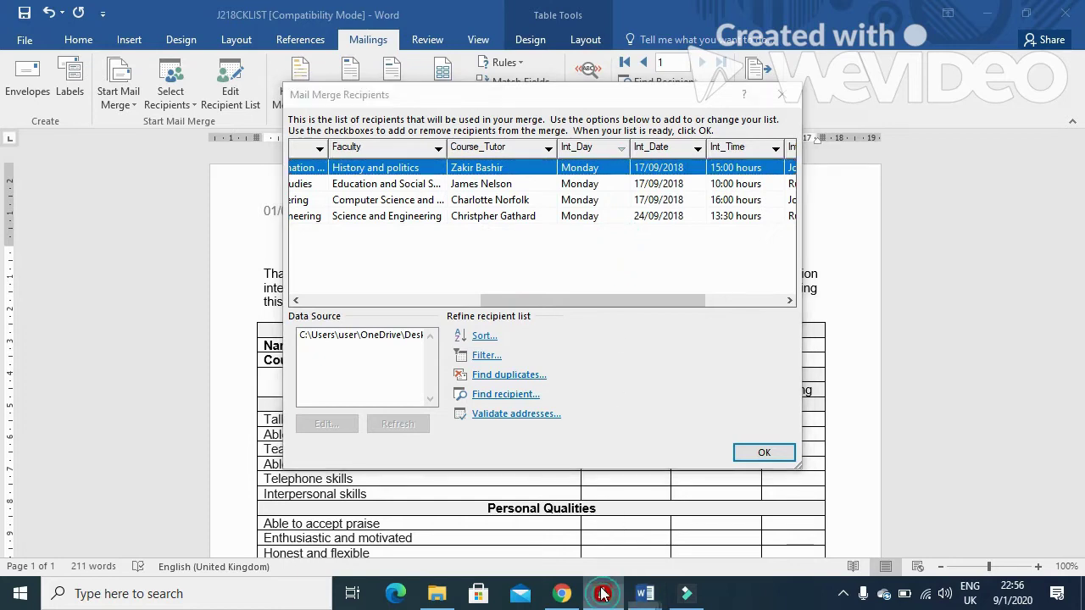
click(603, 591)
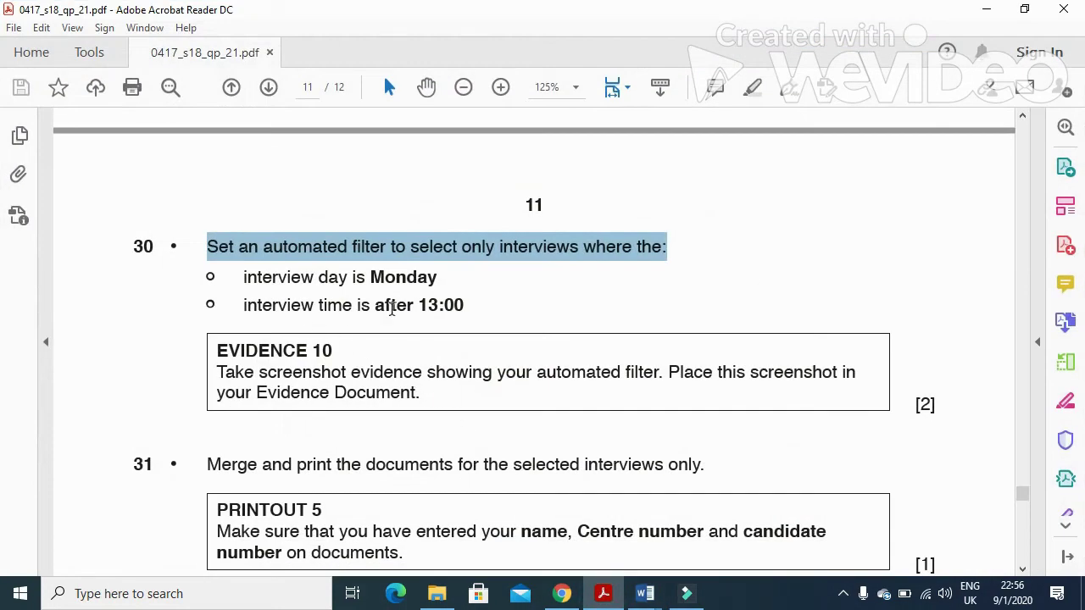
click(603, 592)
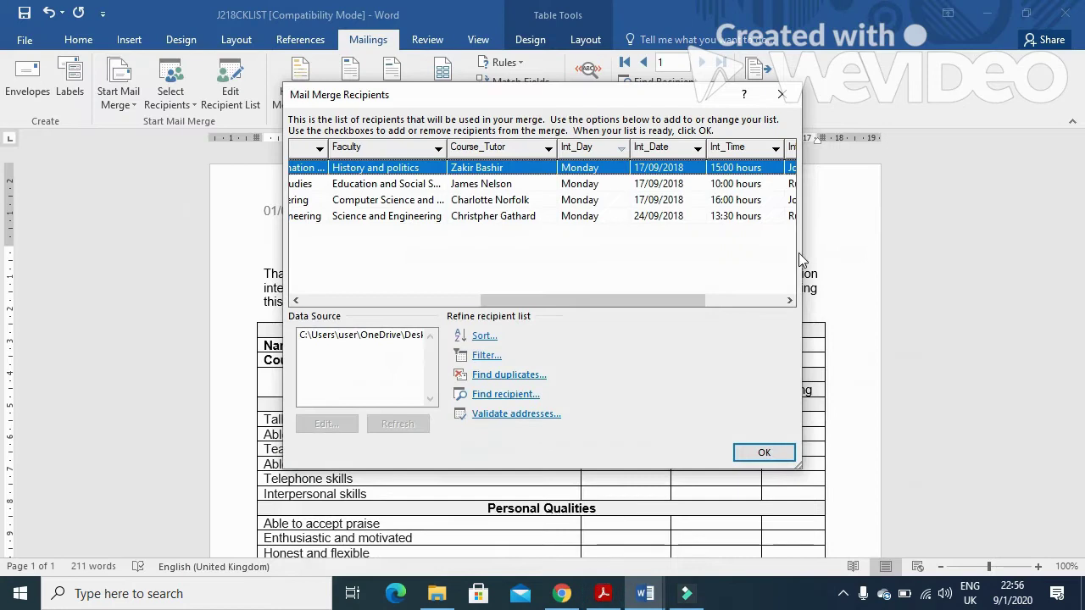
Review the Int_Time values left (15:00, 10:00, 16:00, 13:30) without changing that filter
drag(690, 298, 714, 298)
click(723, 150)
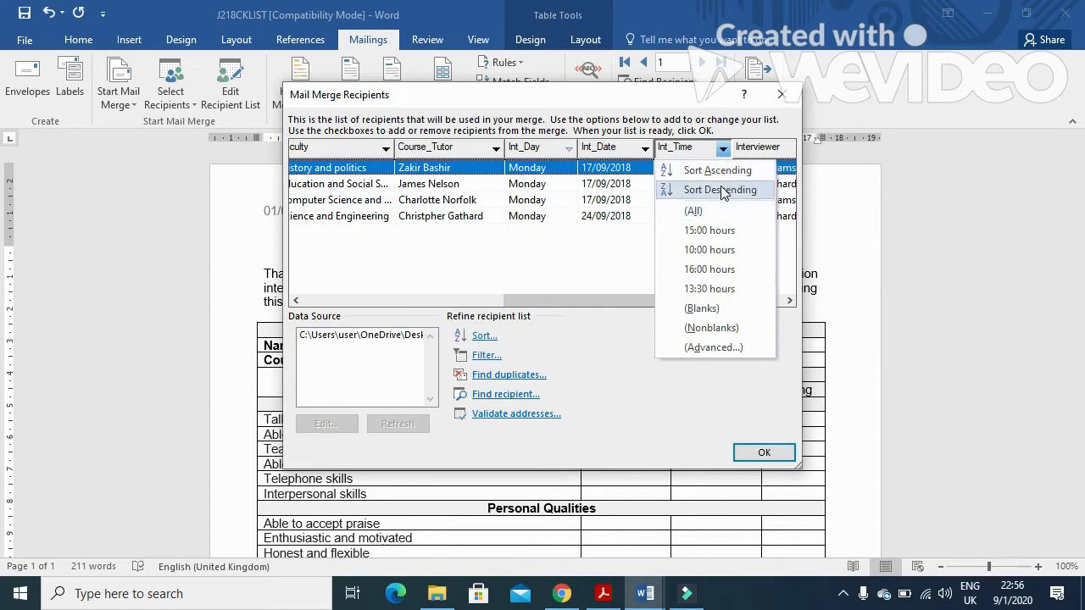
click(607, 251)
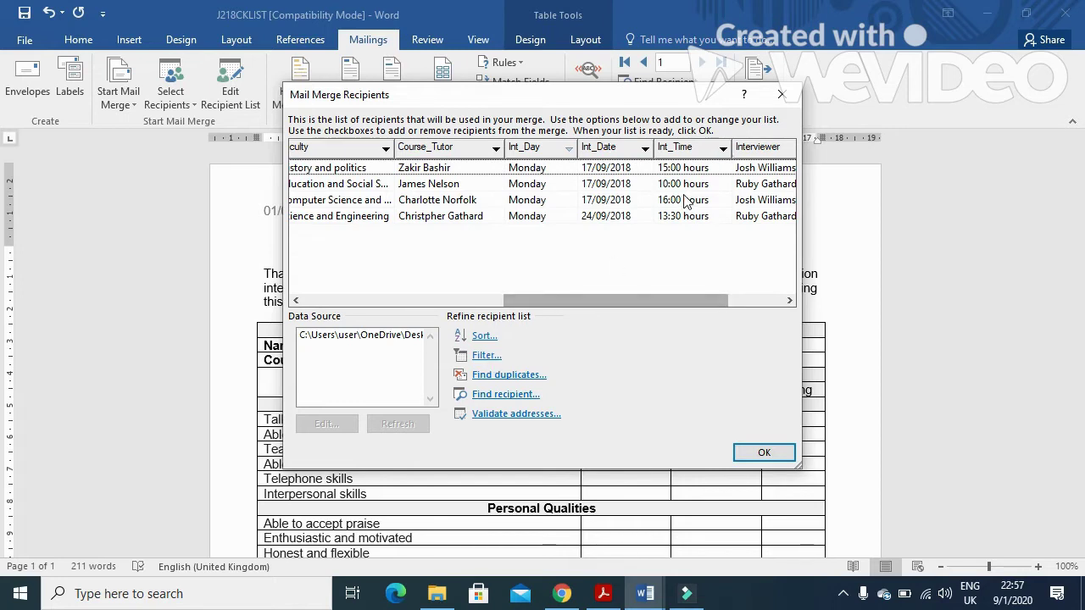
click(722, 149)
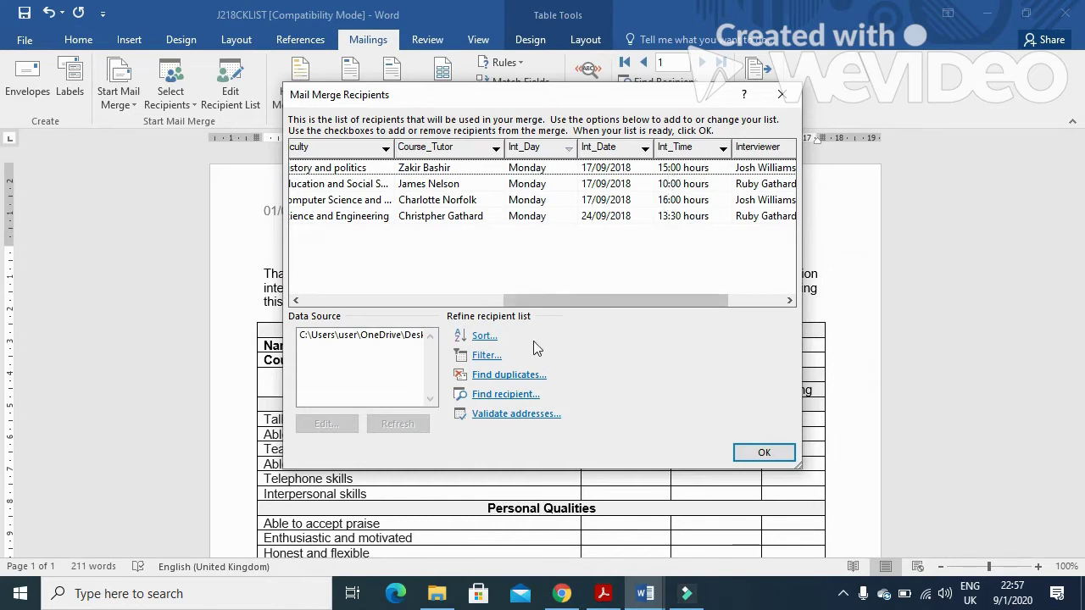
In Query Options, add an And condition: Int_Time Greater than 13:00 alongside Int_Day equal to Monday
click(487, 356)
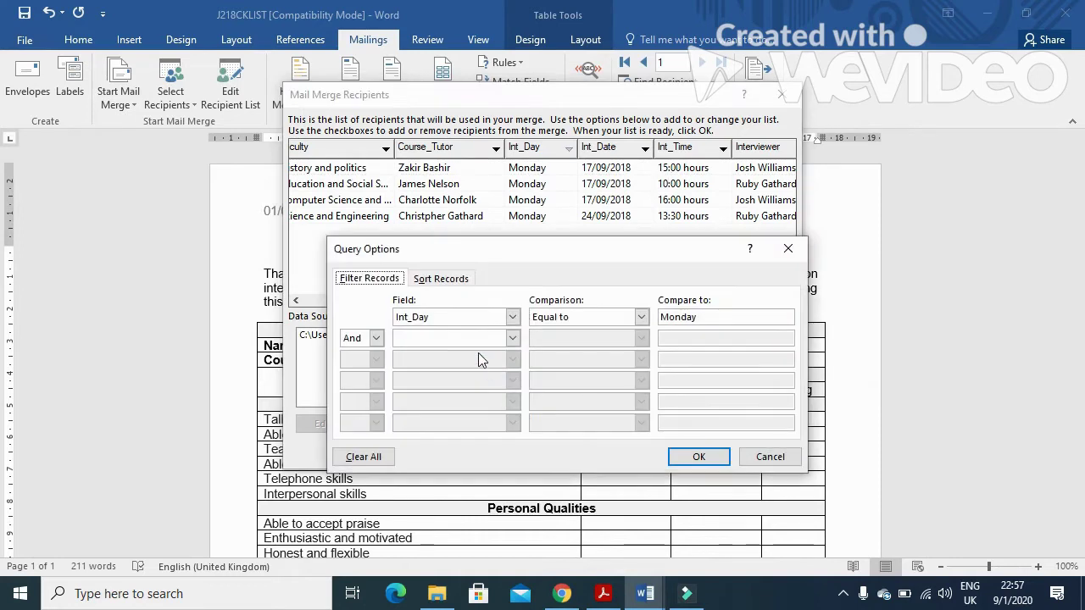
click(512, 339)
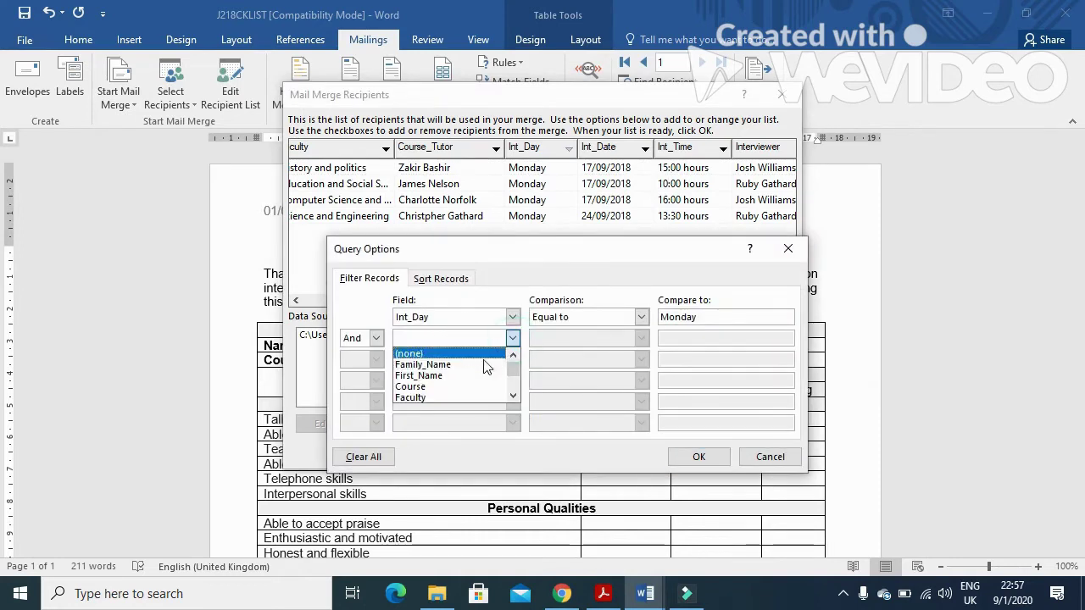
click(511, 398)
click(511, 396)
click(511, 396)
click(514, 396)
click(468, 398)
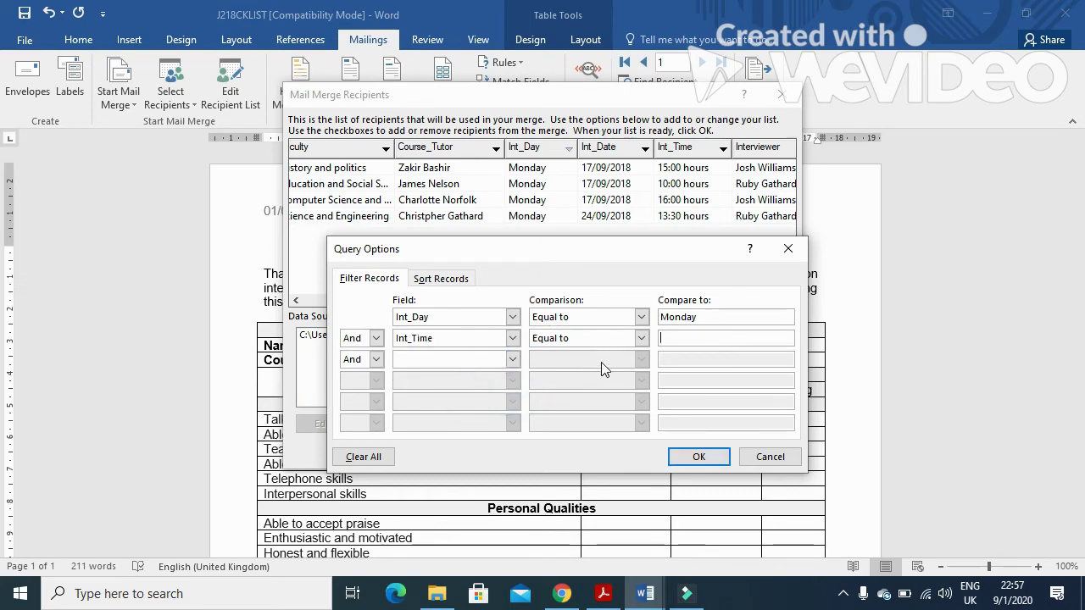
click(640, 338)
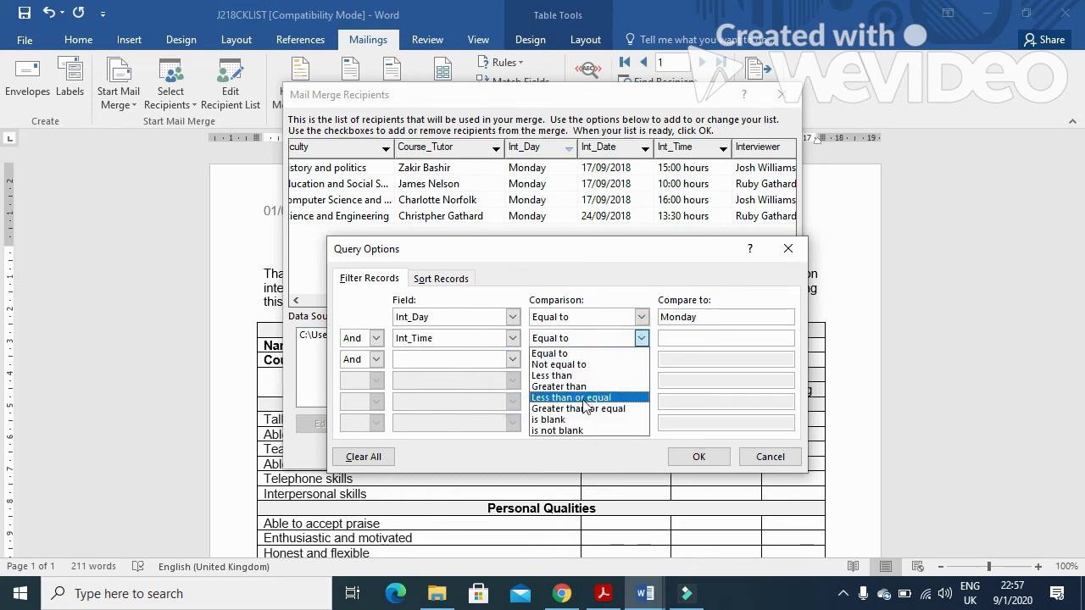
click(559, 386)
click(698, 337)
text(13:00)
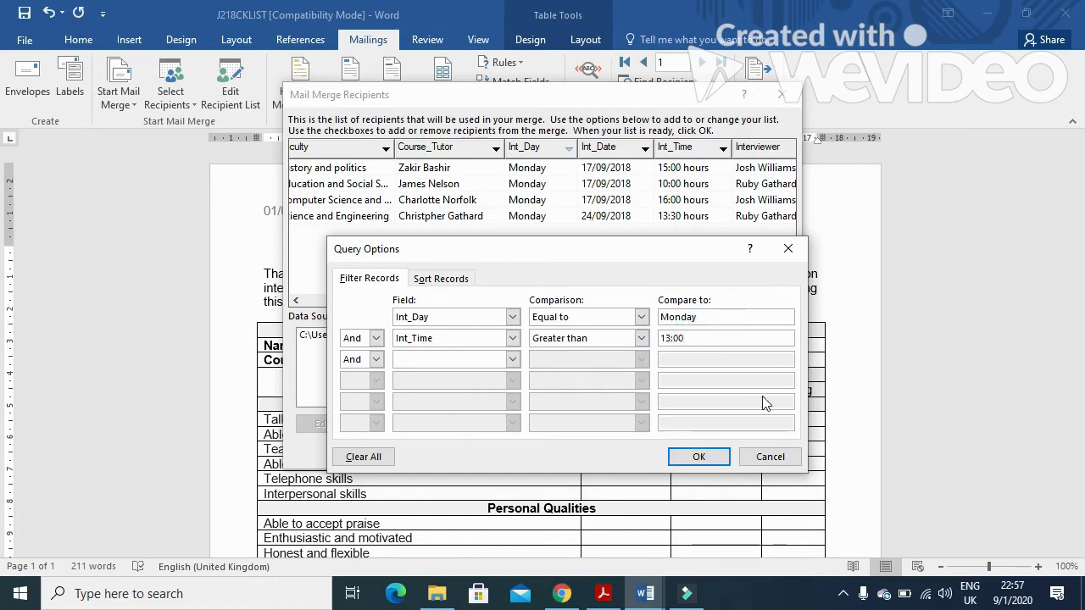
click(699, 456)
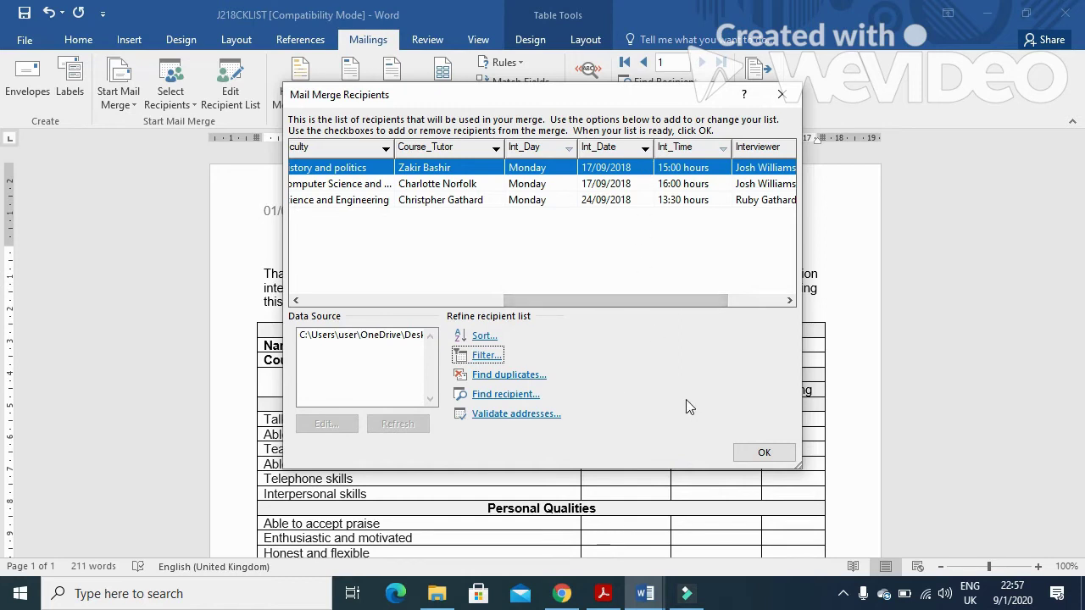
Read the Evidence 10 screenshot requirement in the exam paper
key(alt+Tab)
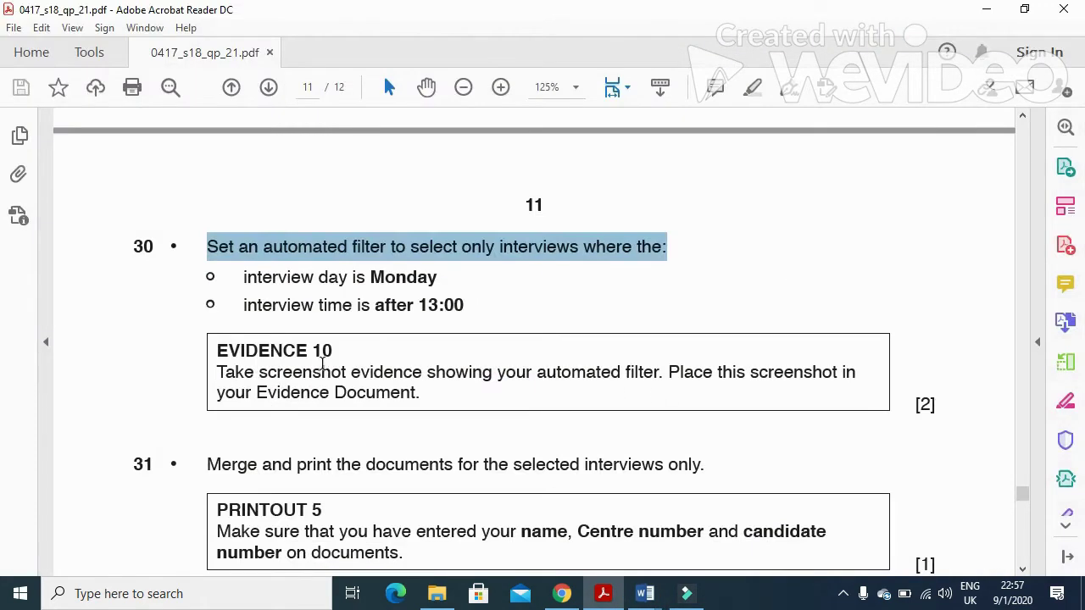
drag(220, 375, 628, 398)
key(alt+Tab)
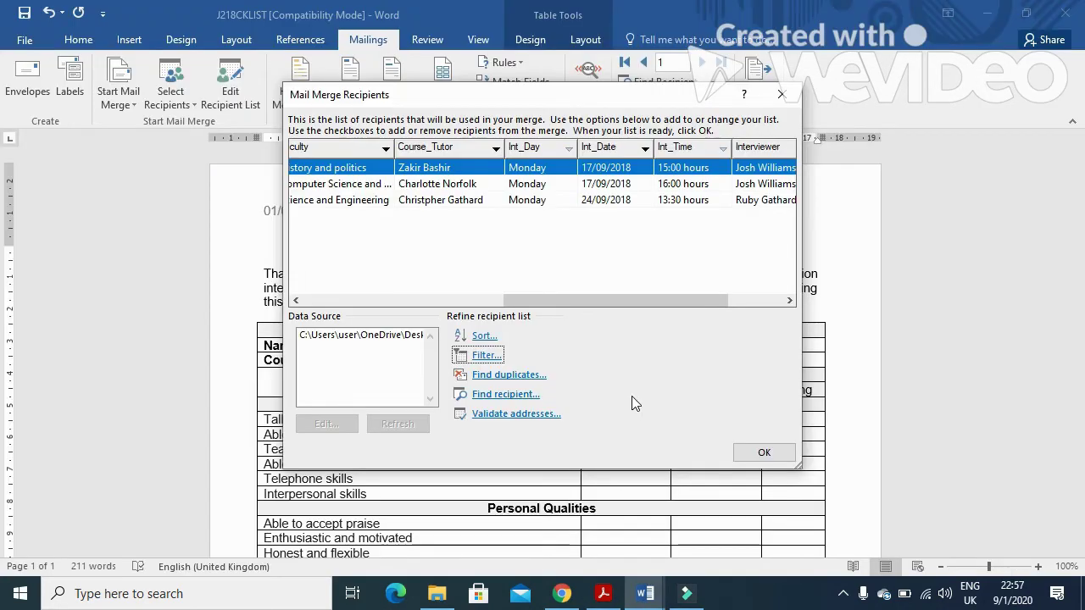
Reopen Query Options showing both filter conditions for a screenshot, then close the recipient list
click(479, 354)
drag(627, 245, 604, 228)
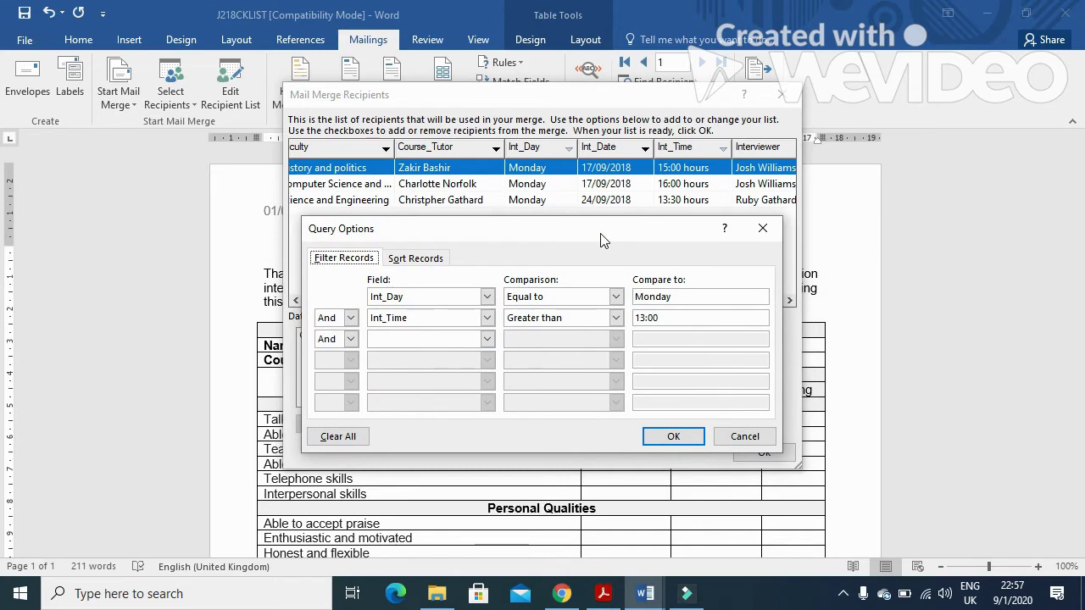
click(672, 435)
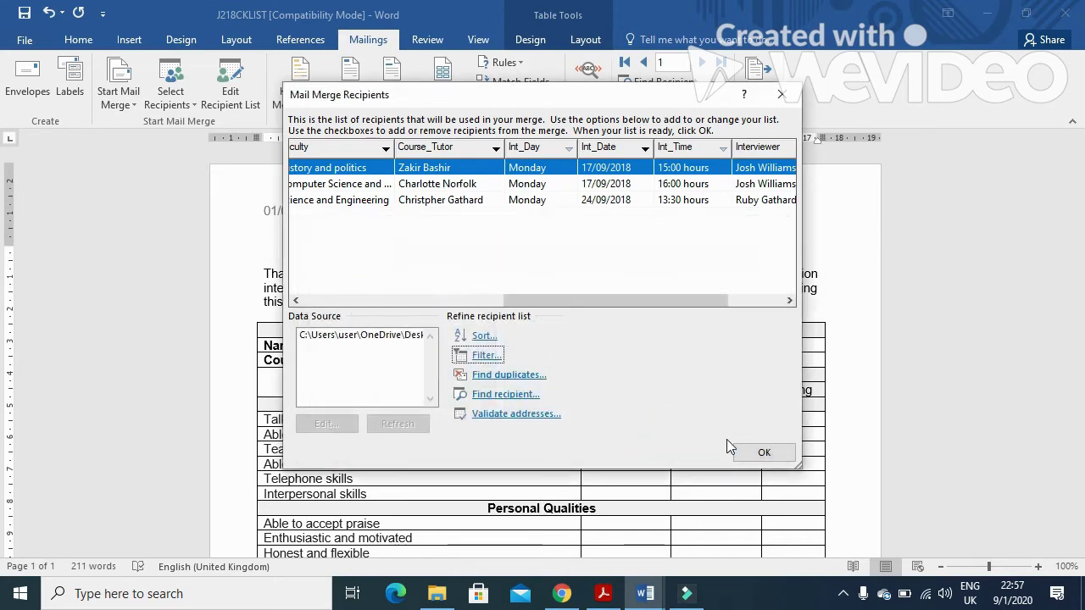
click(751, 456)
Paste the filter-settings screenshot below Step 30 – EVIDENCE 10 in J218EVIDENCE0297
mouse_move(653, 592)
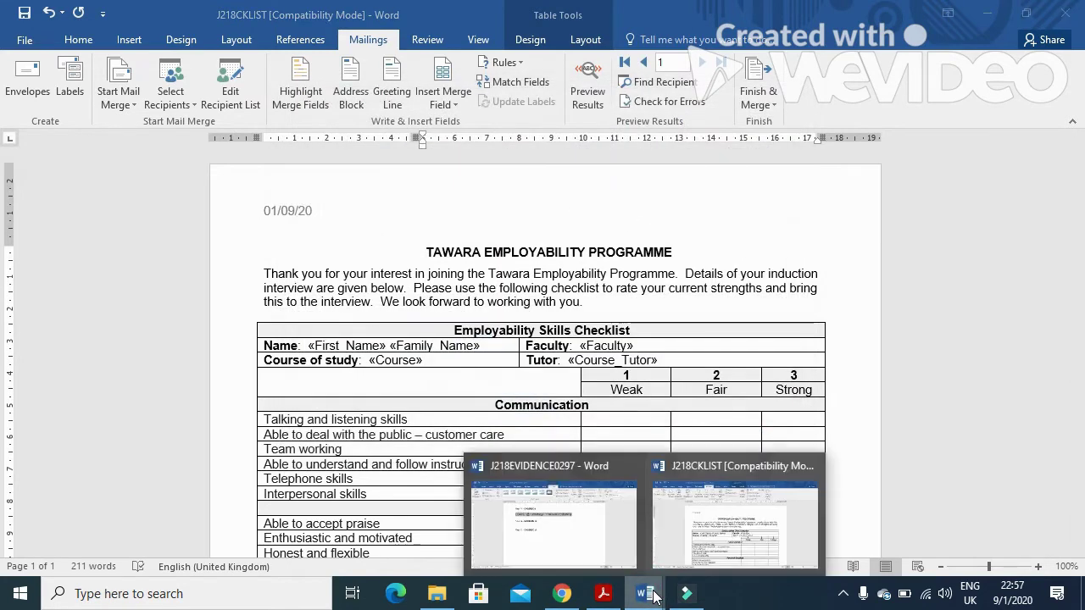
click(573, 526)
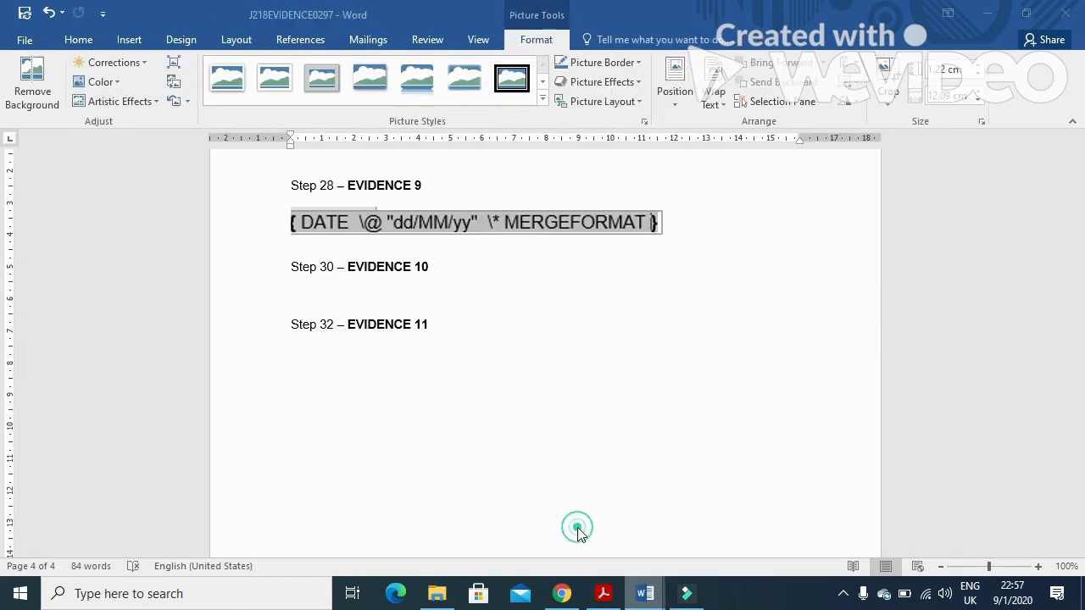
click(362, 278)
click(19, 75)
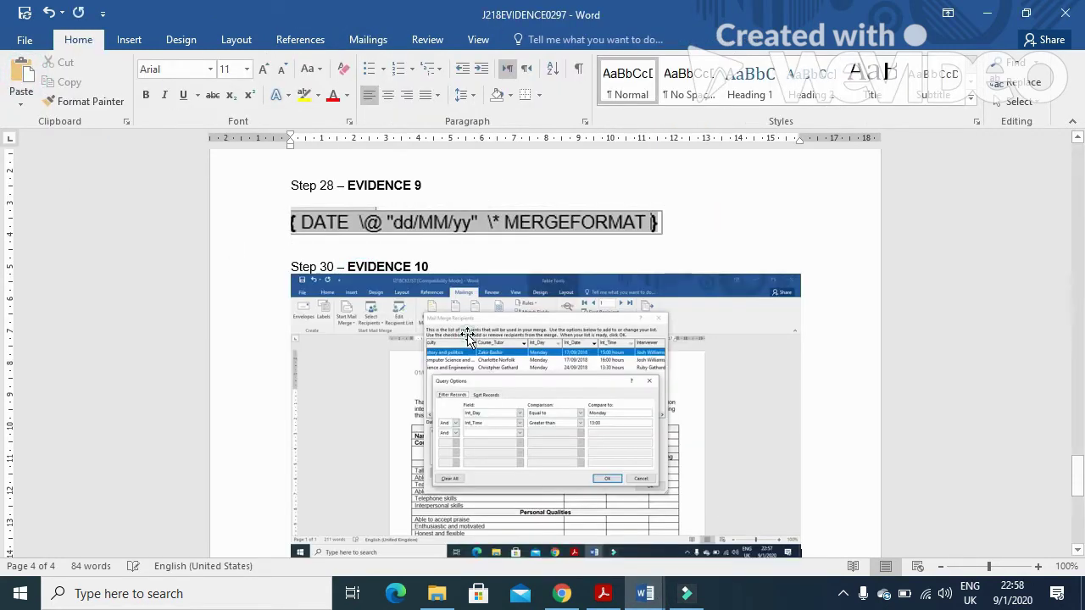
Crop the screenshot down to the filter dialogs and resize it on the page
click(467, 338)
click(537, 39)
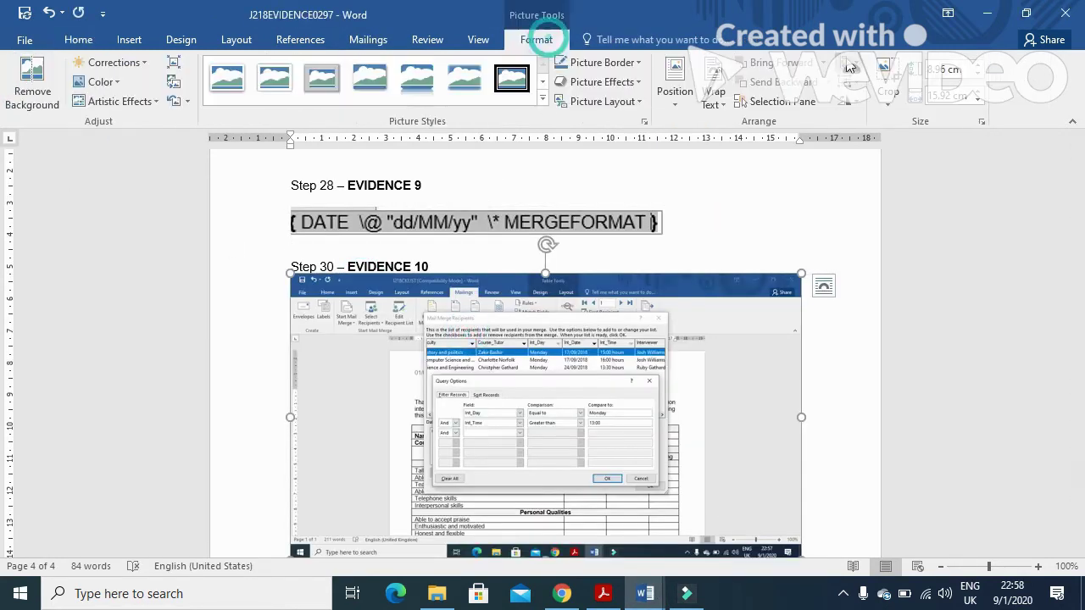
drag(796, 551, 649, 485)
drag(298, 268, 424, 299)
click(799, 286)
click(506, 324)
drag(537, 450, 703, 506)
Read question 31's merge instruction in the exam paper
click(603, 593)
scroll(590, 402, down, 5)
drag(207, 261, 700, 274)
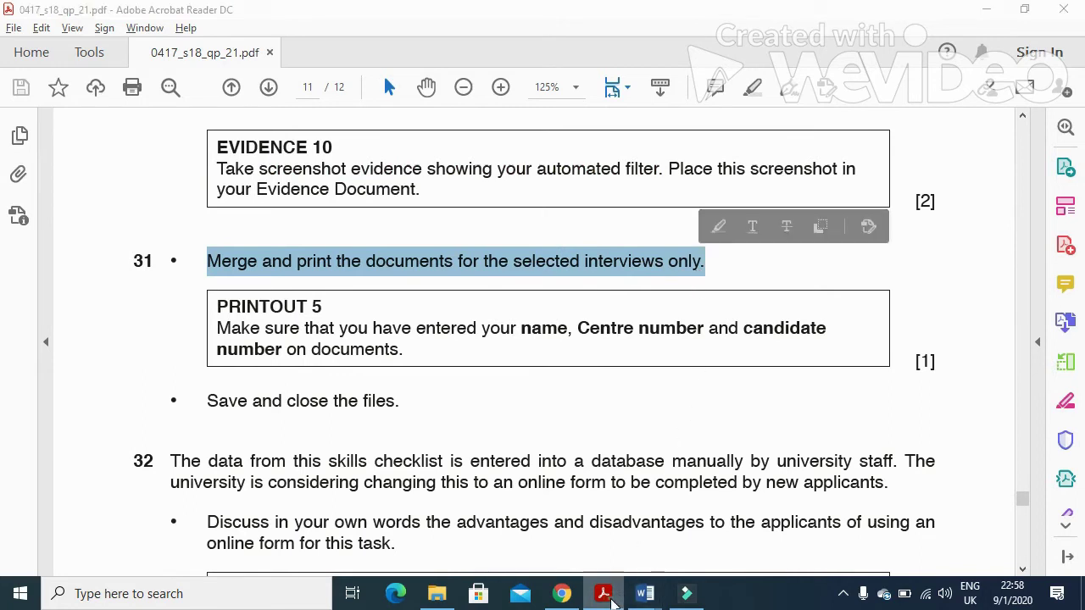
From J218CKLIST, merge All records to individual documents, creating the three-page Letters1
click(645, 594)
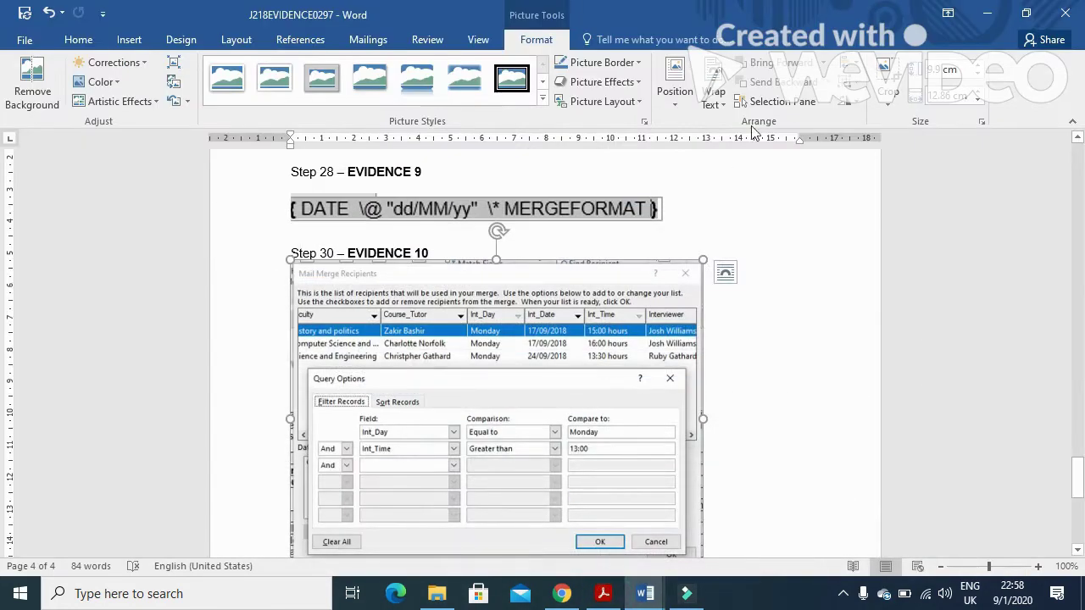
click(373, 40)
mouse_move(652, 598)
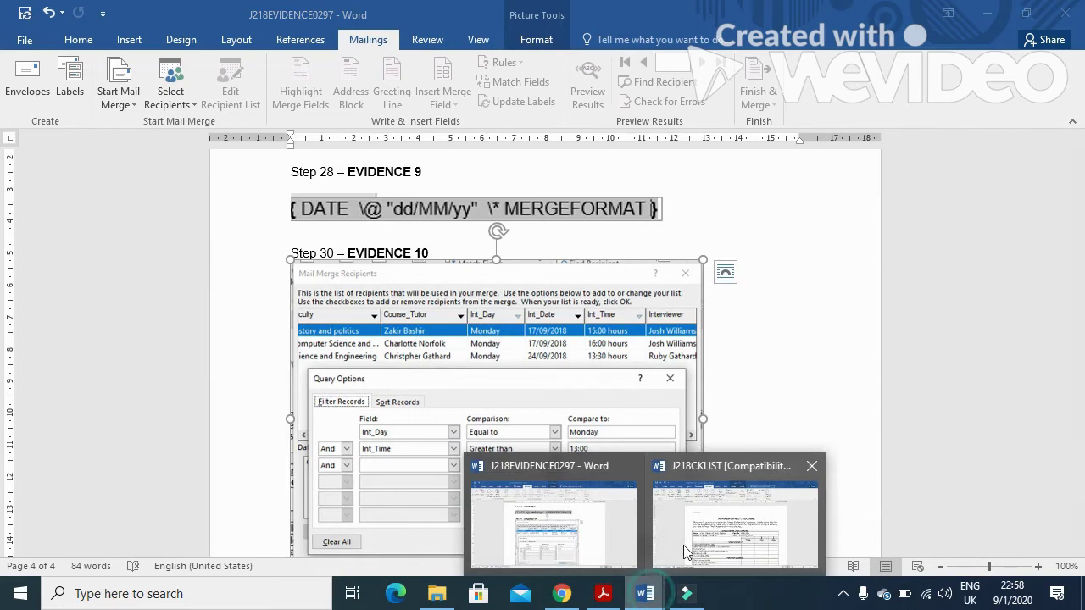
click(687, 530)
click(762, 108)
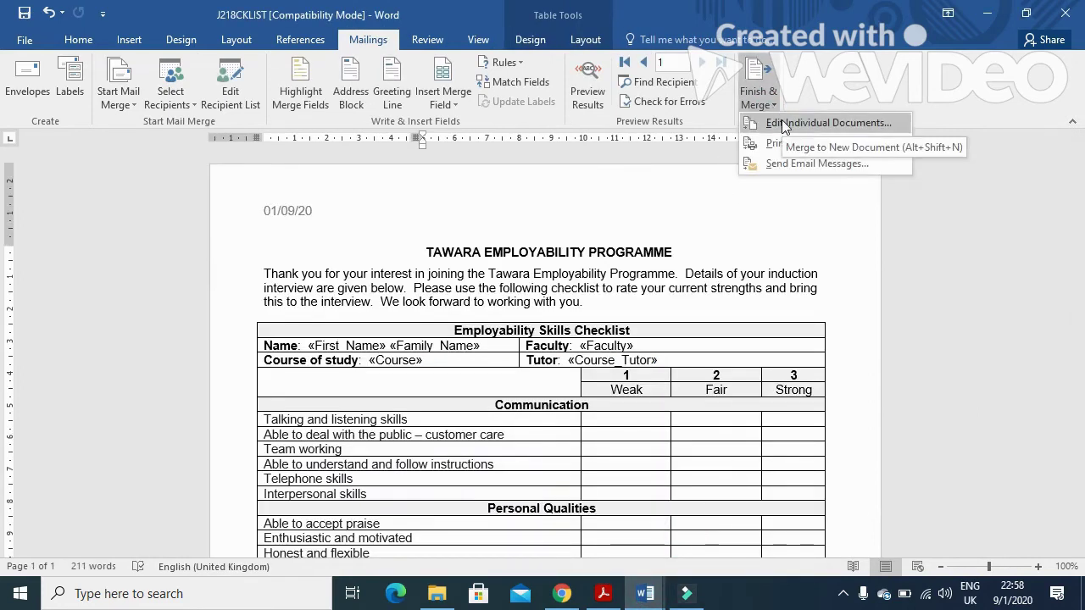
click(784, 123)
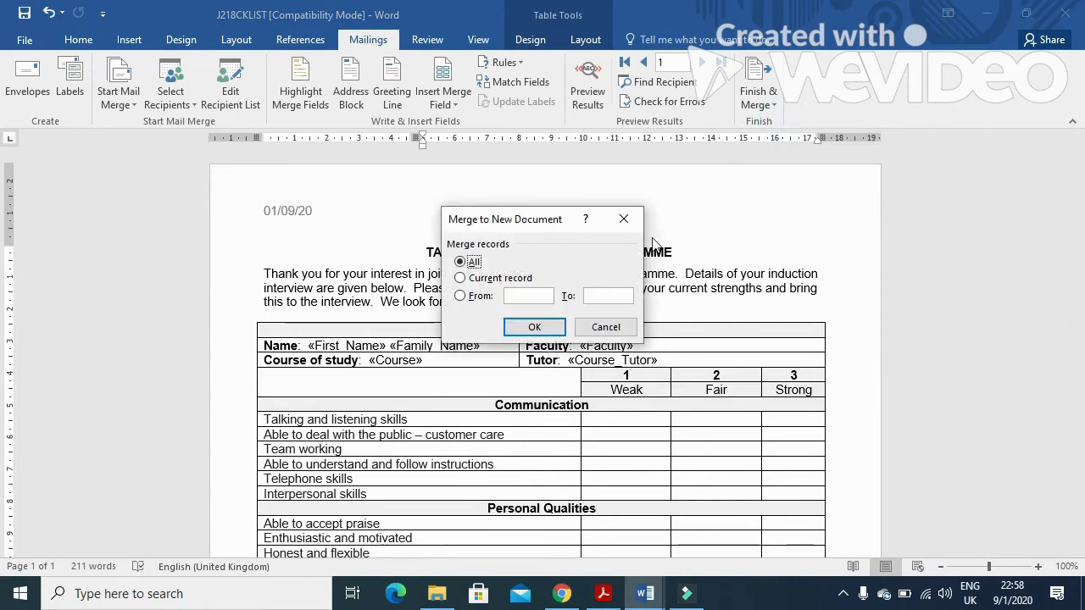
click(535, 327)
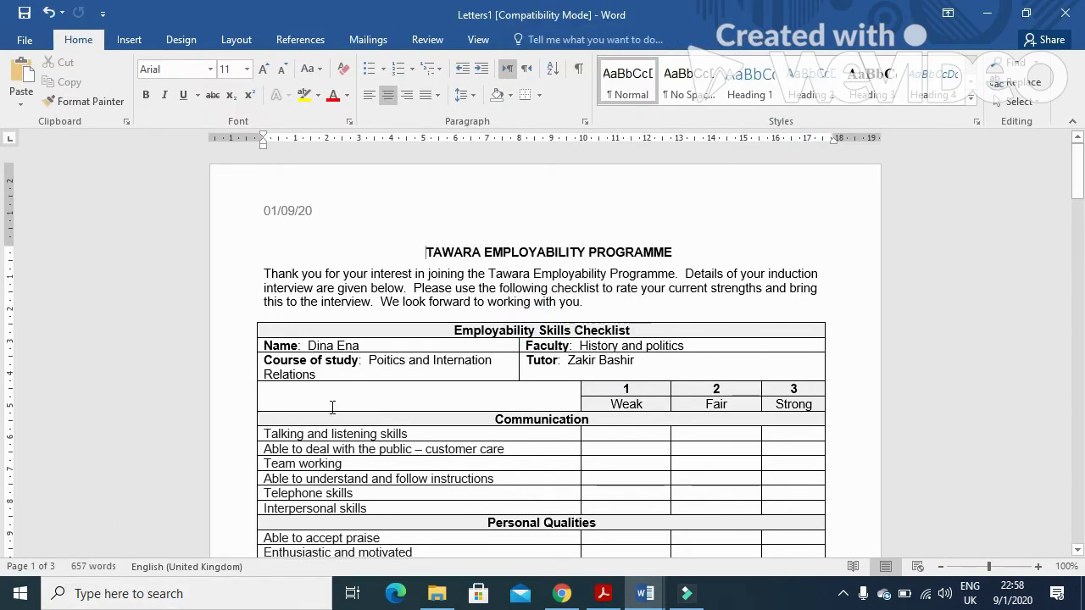
scroll(406, 320, down, 2)
scroll(405, 319, down, 2)
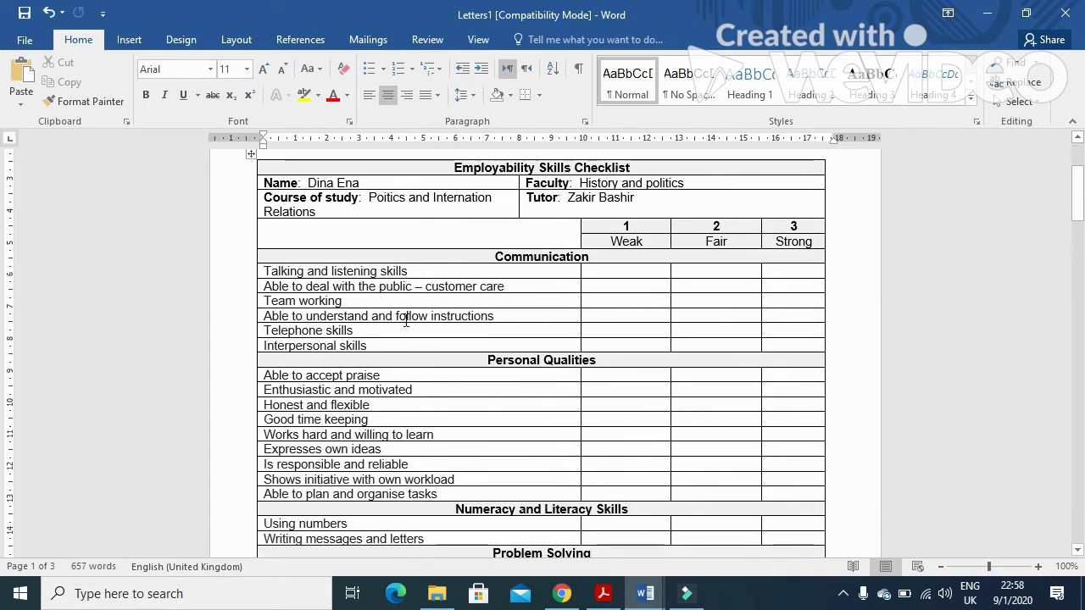
click(602, 595)
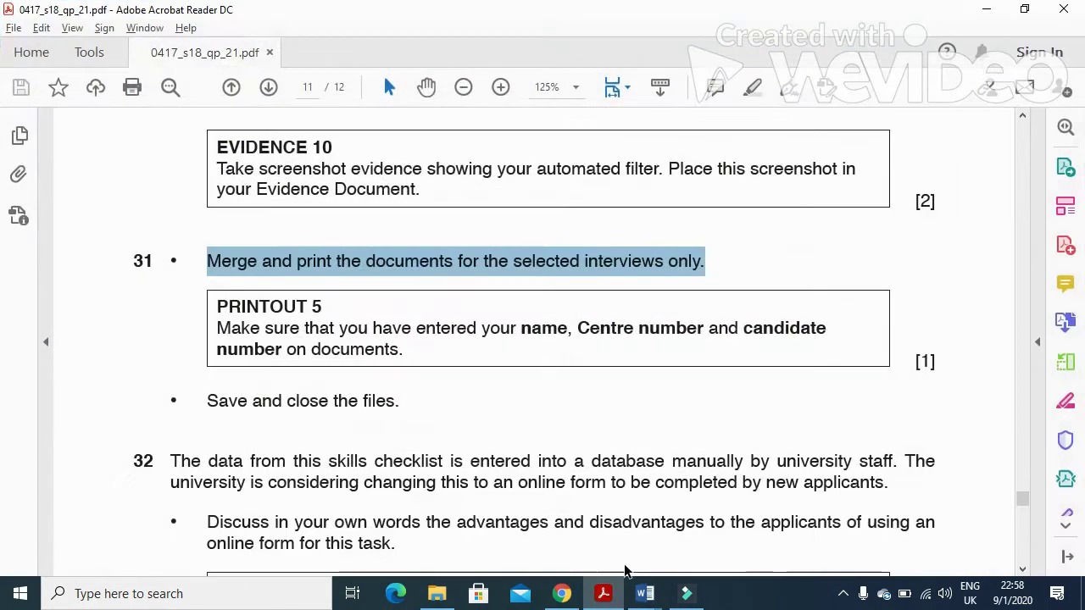
Read question 32's instruction to discuss advantages and disadvantages of an online form
scroll(496, 435, up, 2)
scroll(495, 434, up, 1)
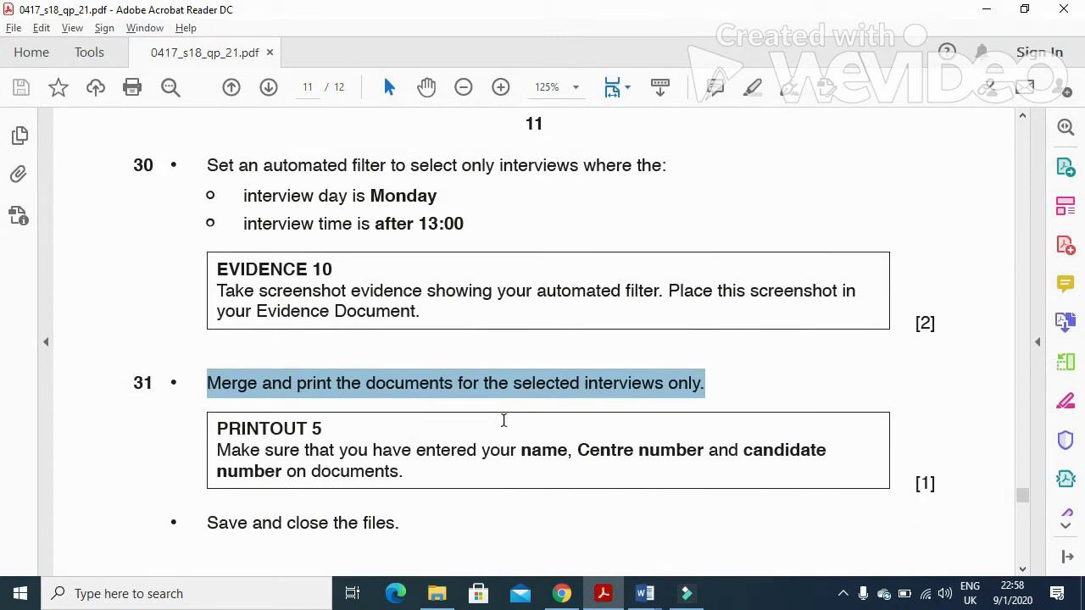
scroll(504, 421, down, 1)
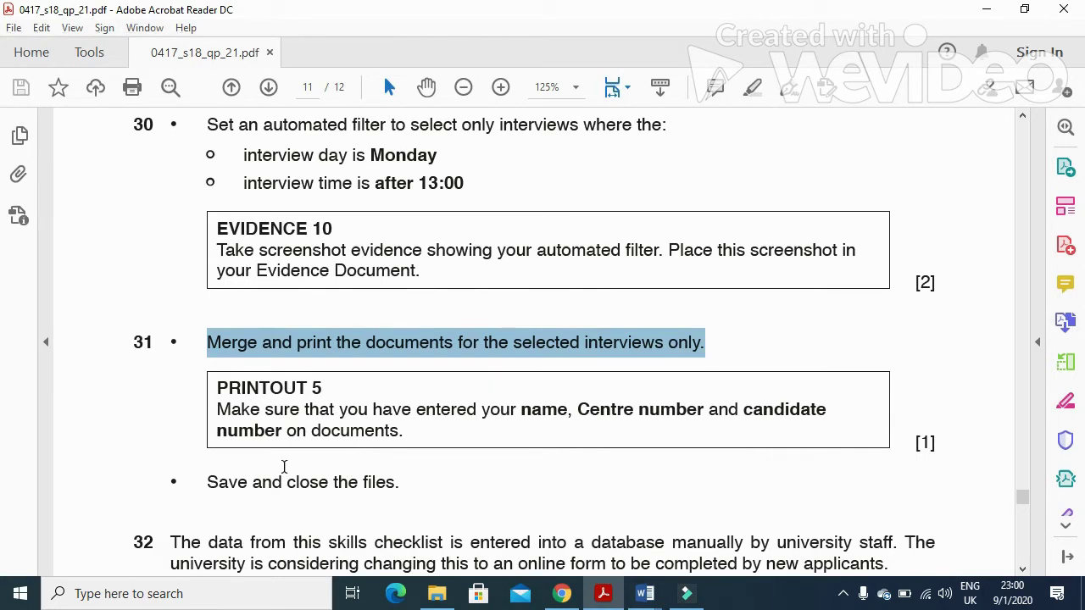
scroll(283, 467, down, 5)
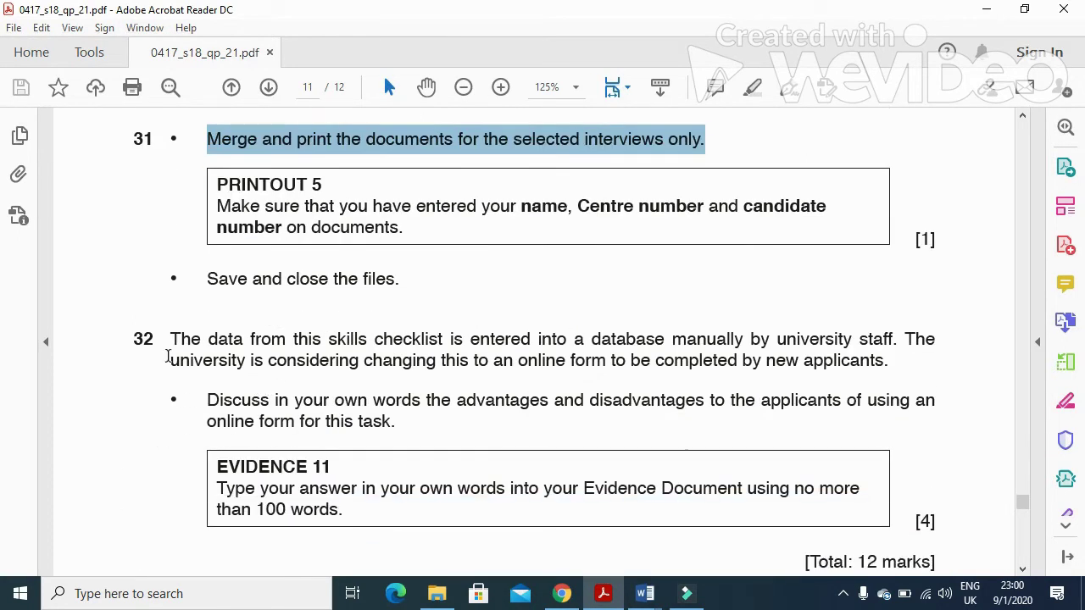
drag(170, 339, 894, 347)
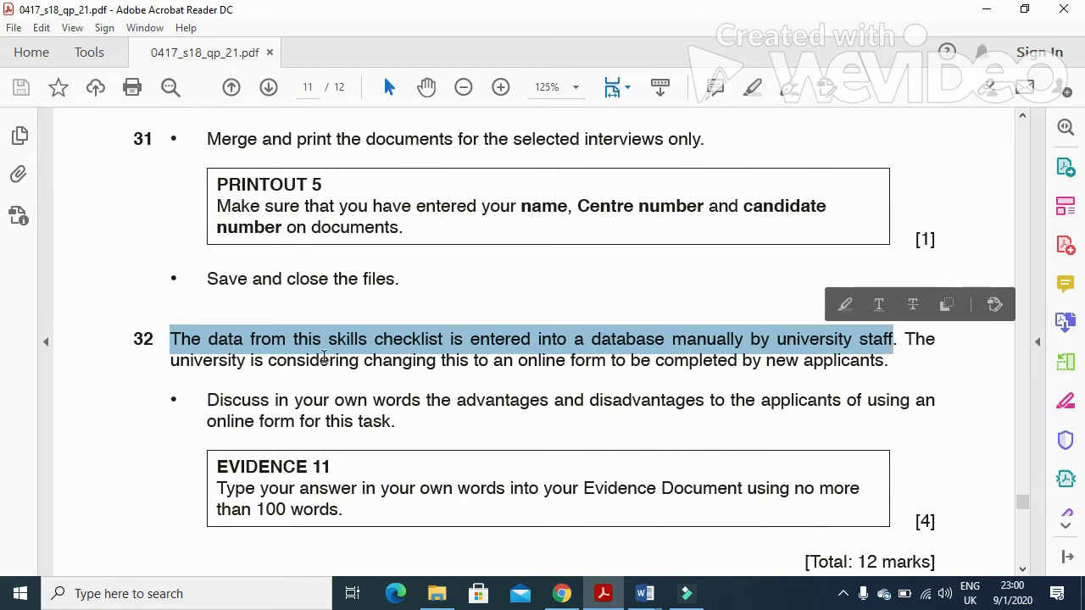
click(163, 366)
drag(164, 366, 871, 375)
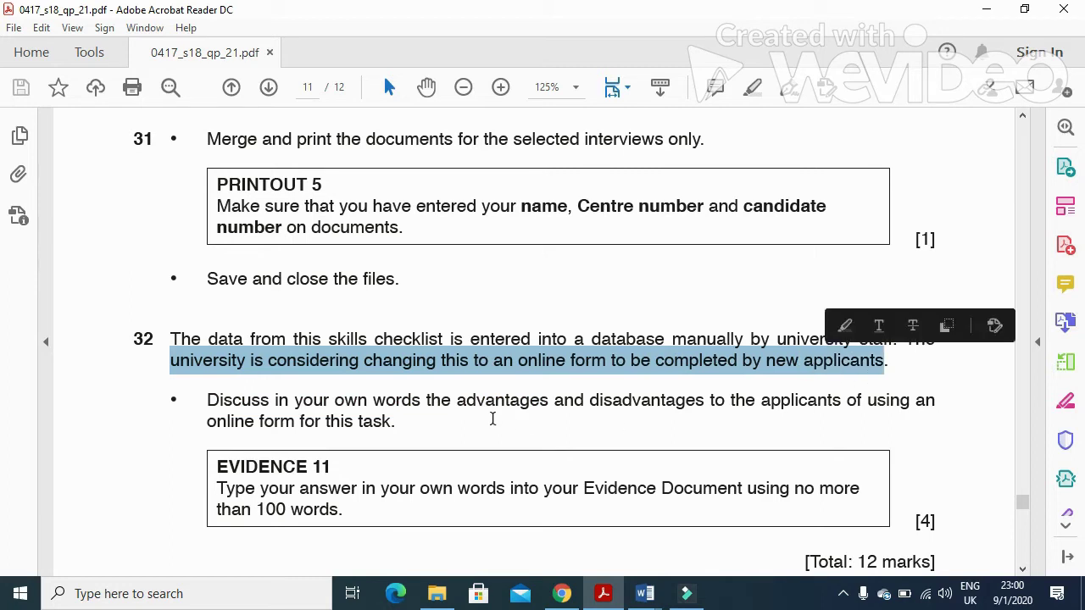
drag(200, 402, 900, 415)
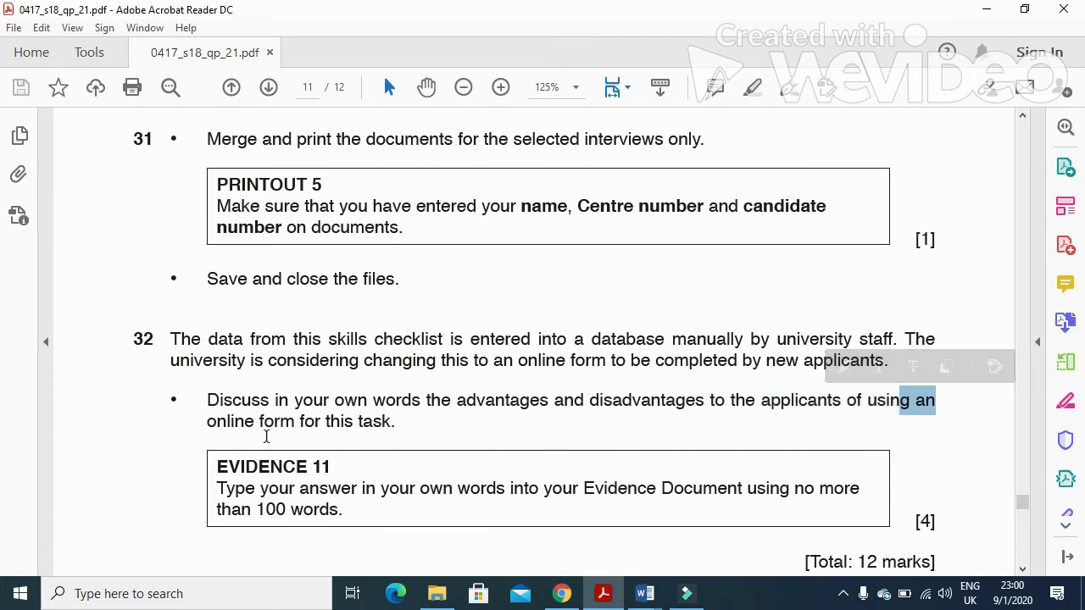
scroll(373, 439, down, 2)
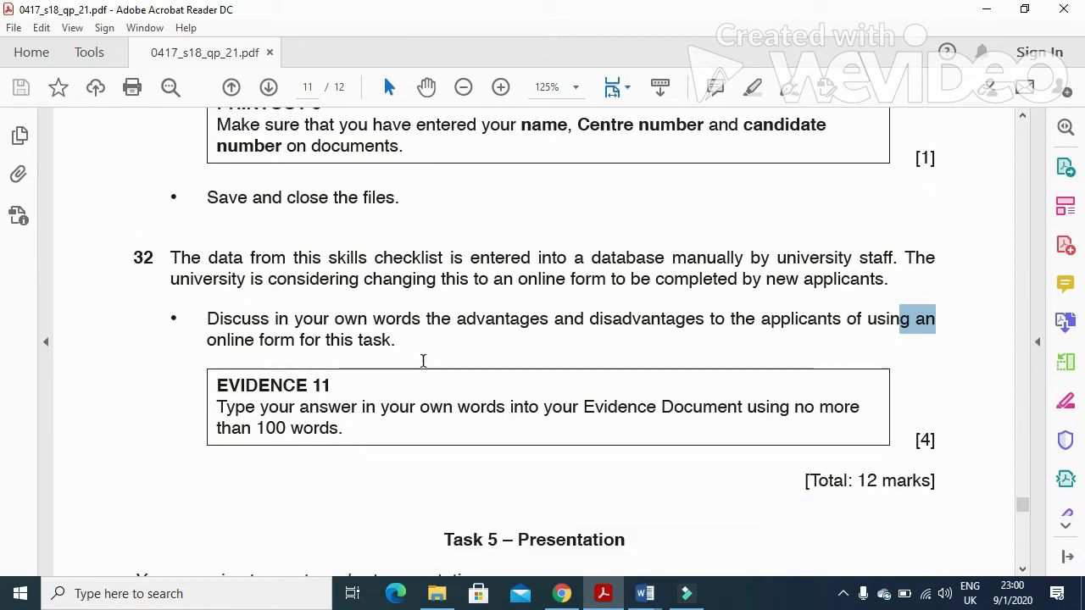
Place the cursor below Step 32 – EVIDENCE 11 in the J218EVIDENCE0297 evidence document
click(649, 596)
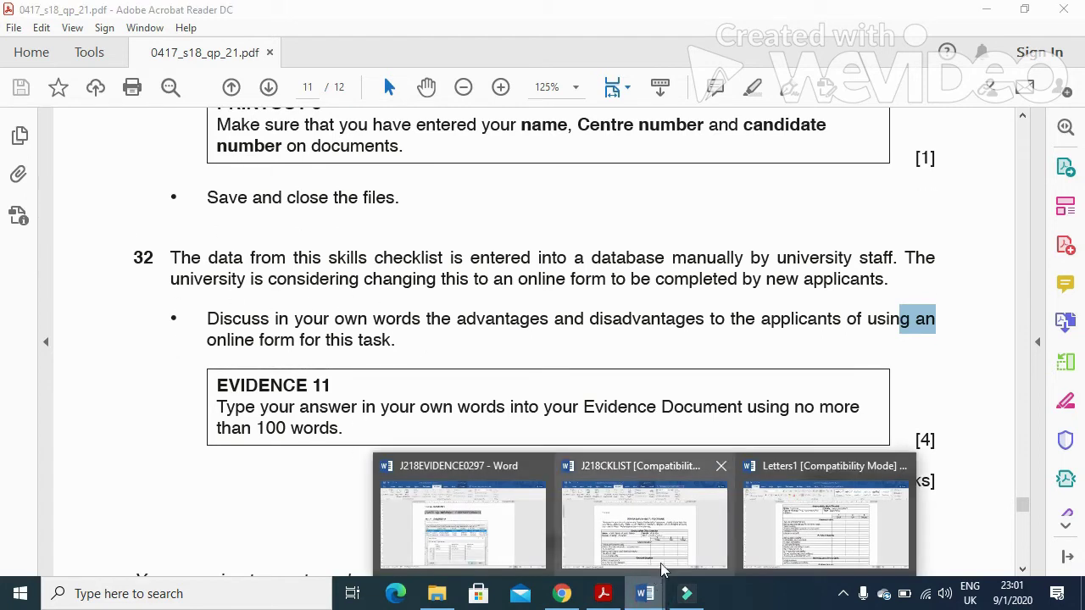
click(419, 500)
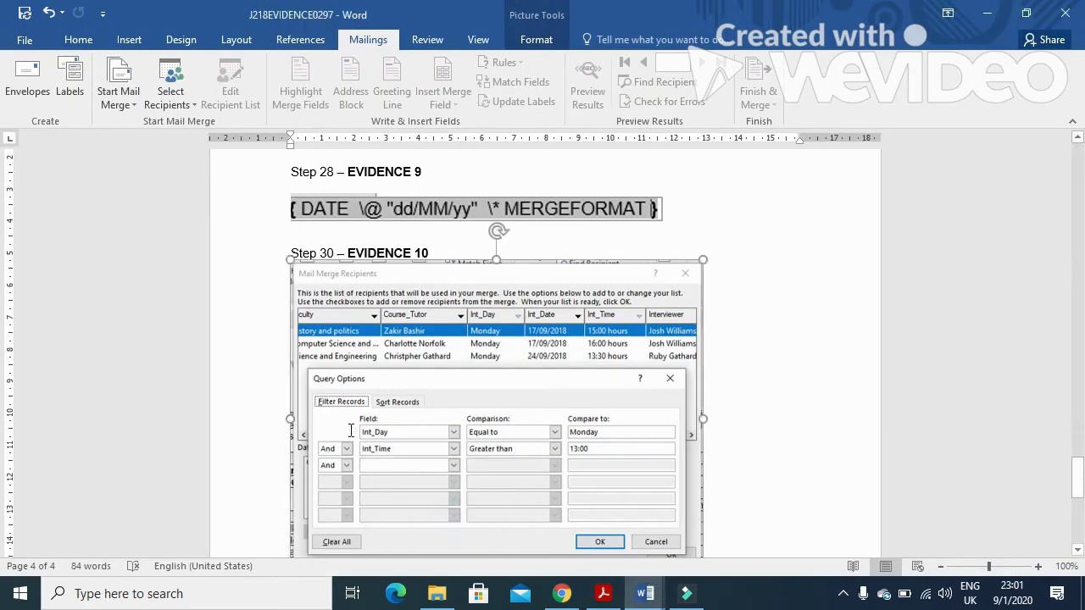
scroll(381, 466, down, 6)
click(310, 372)
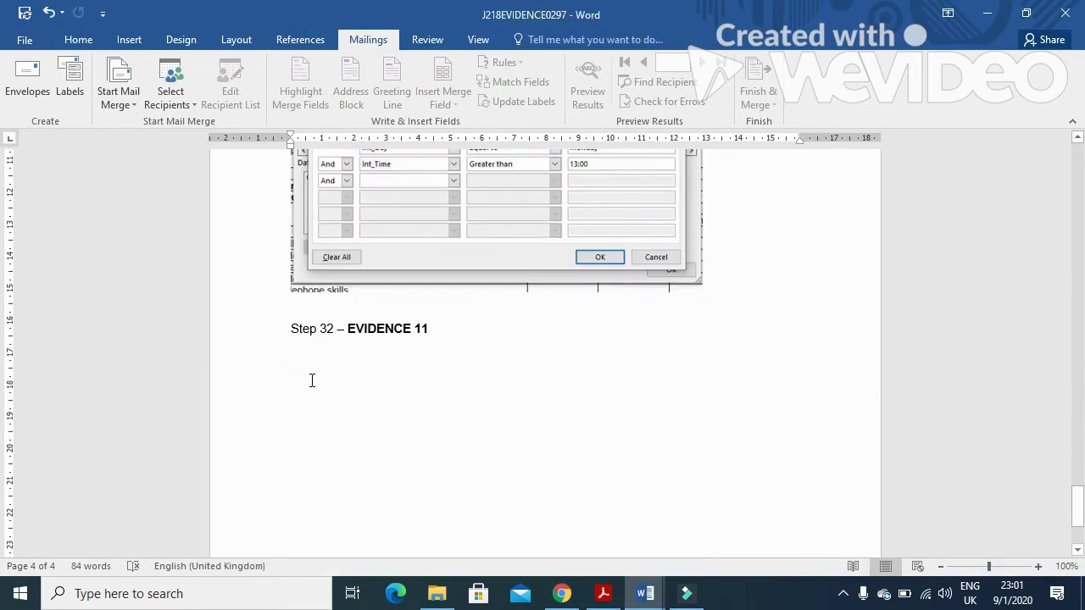
key(ctrl+z)
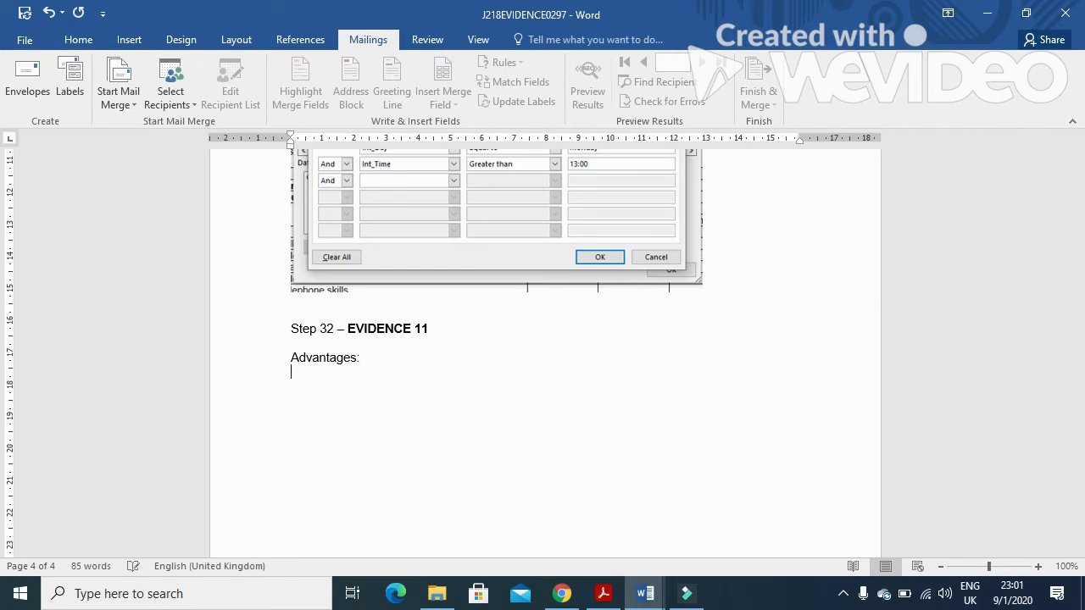
Type the first two advantages, including no need to bring the form since applicants enter data online
text(- easier)
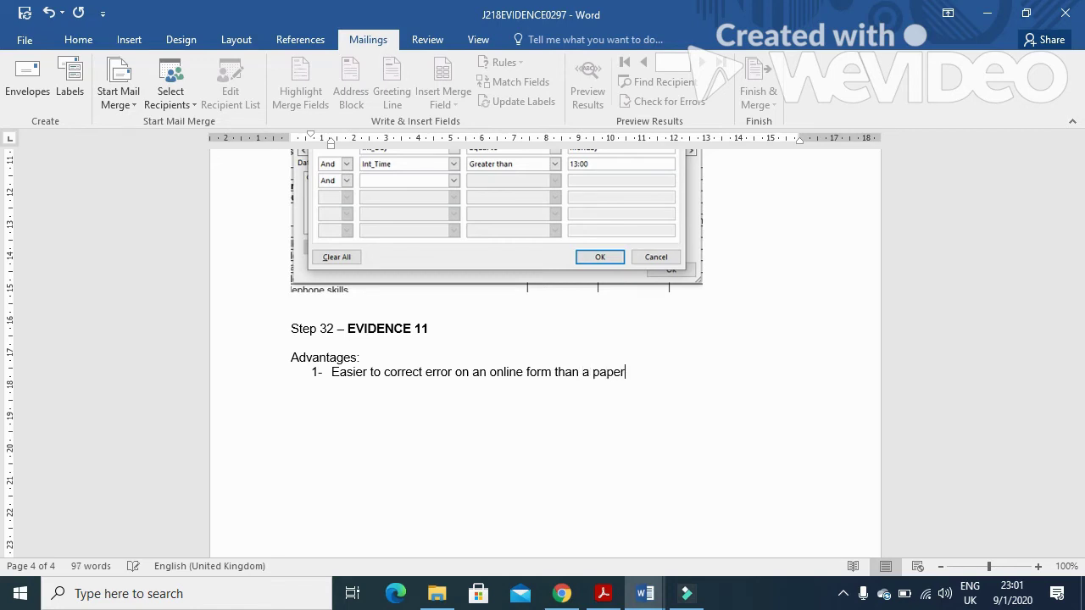
text(m)
key(Return)
text(No nee)
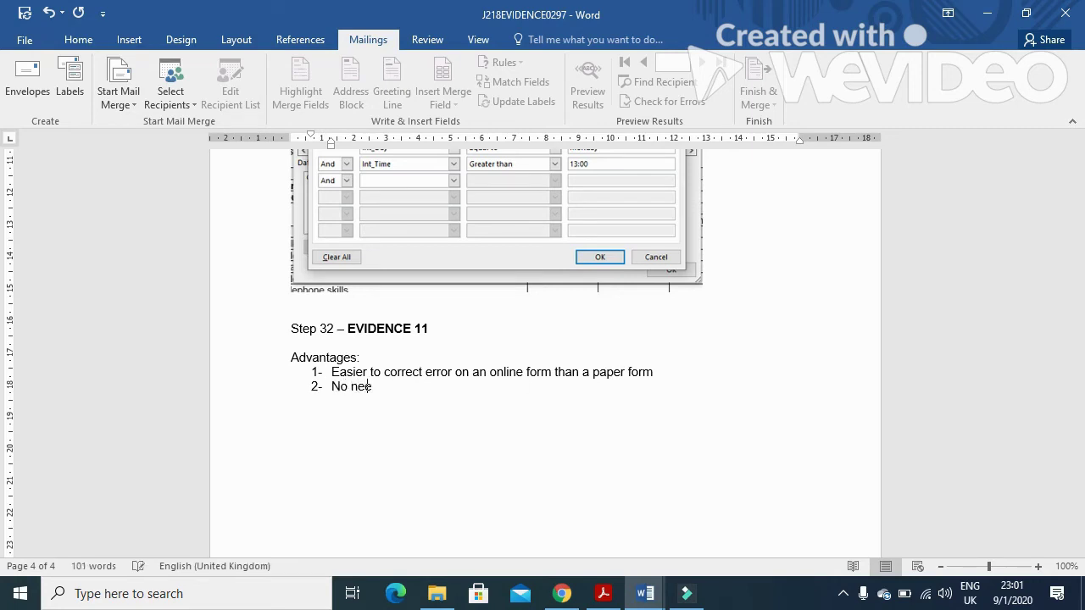
text(d to remme)
key(BackSpace)
key(BackSpace)
text(ember to take )
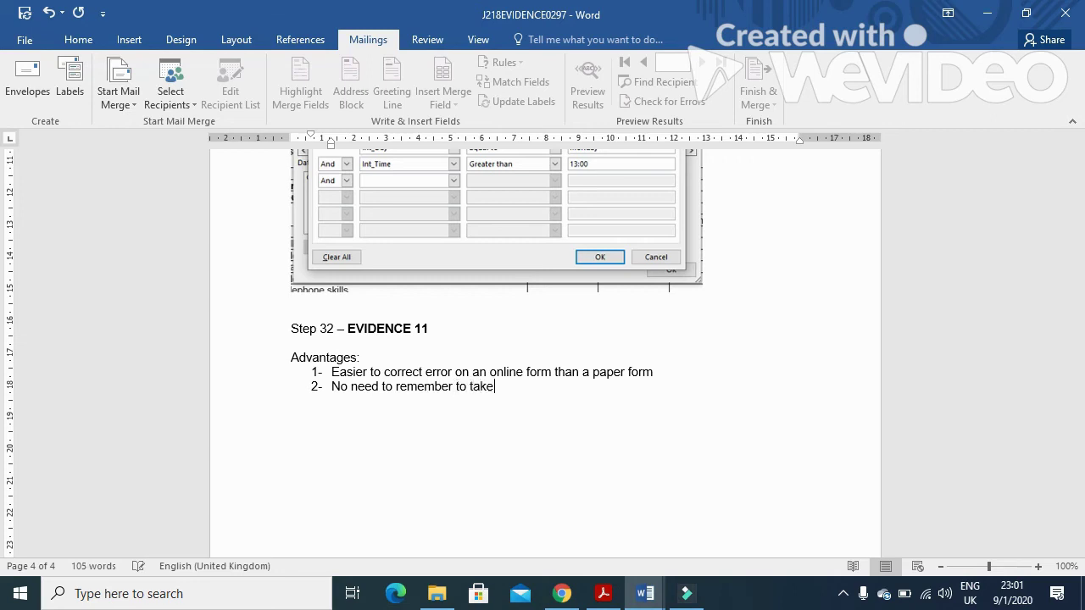
text(the form to the inter)
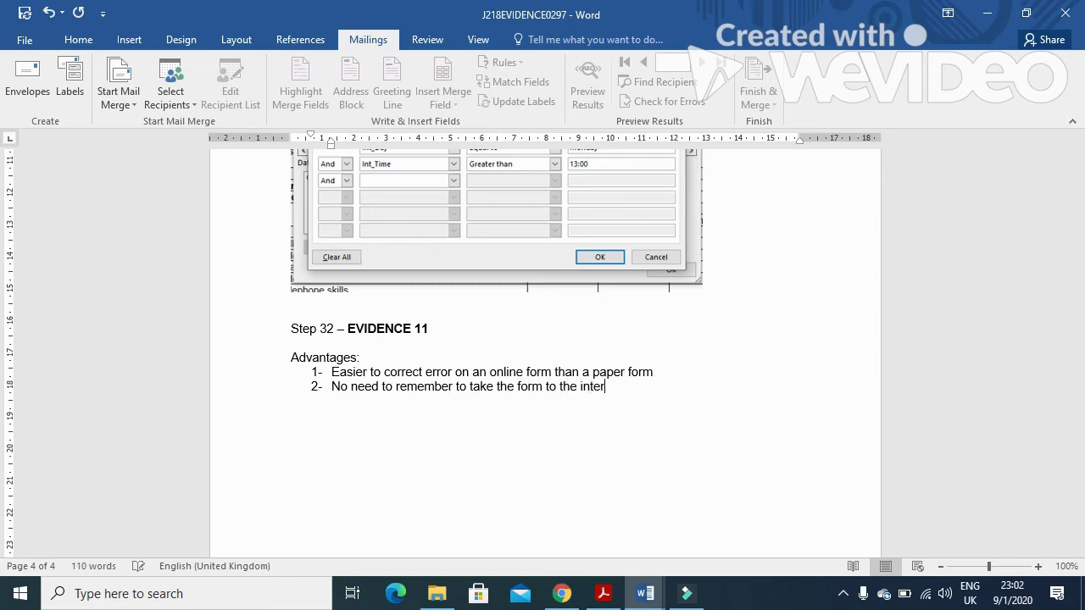
text(view as the data in)
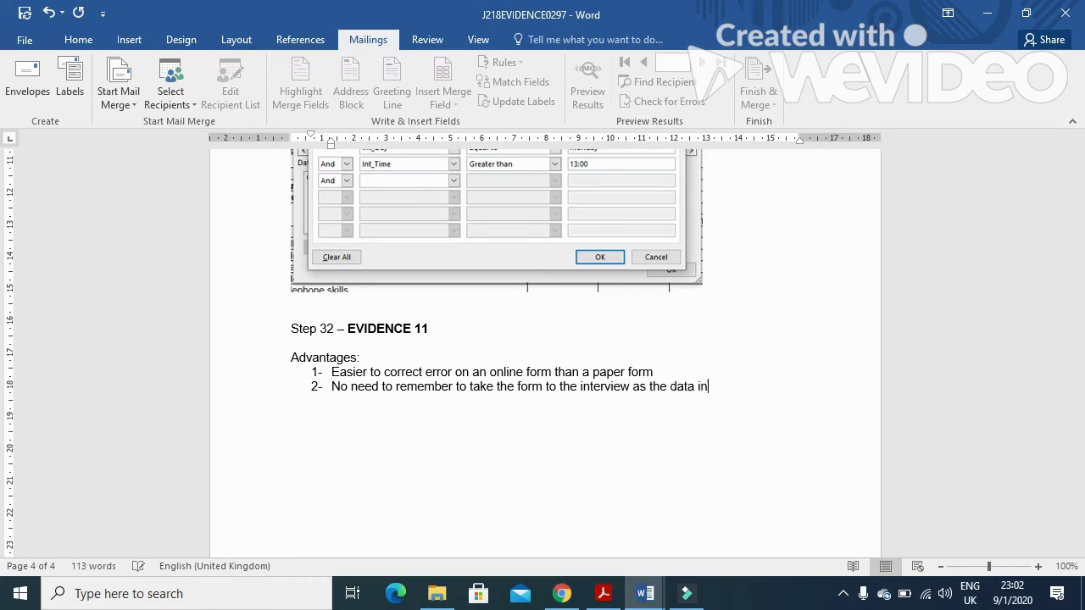
text( entered by the app)
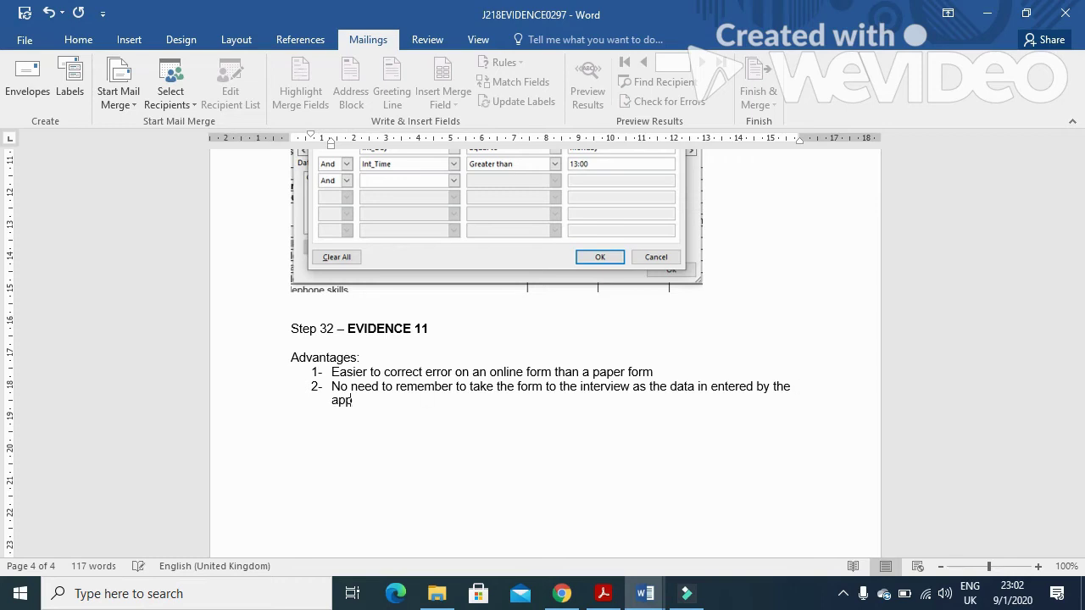
text(licant online)
Add a third advantage: easier for disabled people to use, accessibility tools can be used
key(Return)
text(Easier )
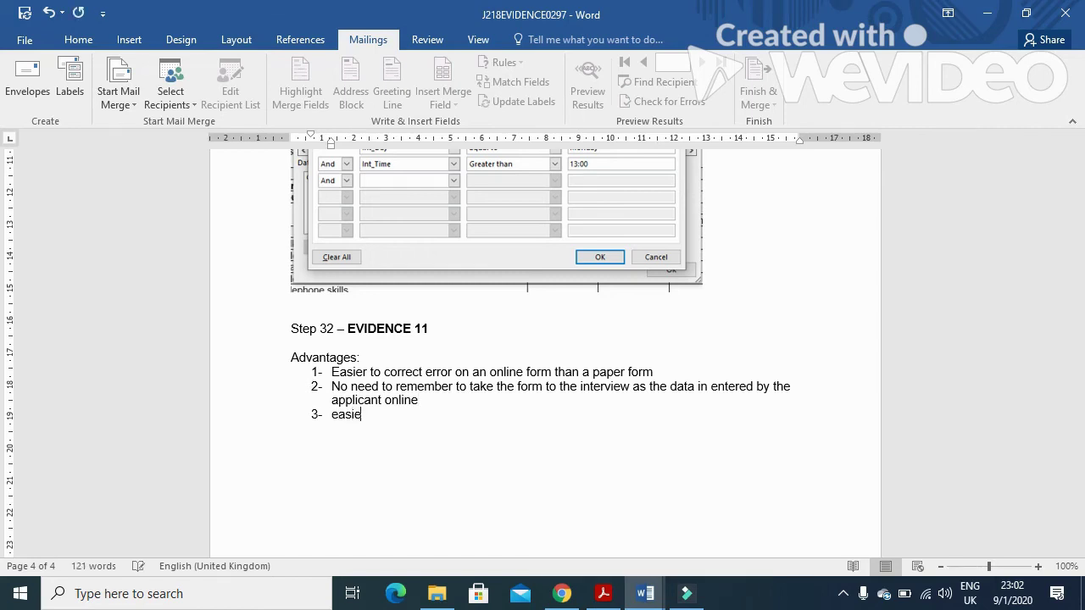
text(t)
key(BackSpace)
text(for disabled )
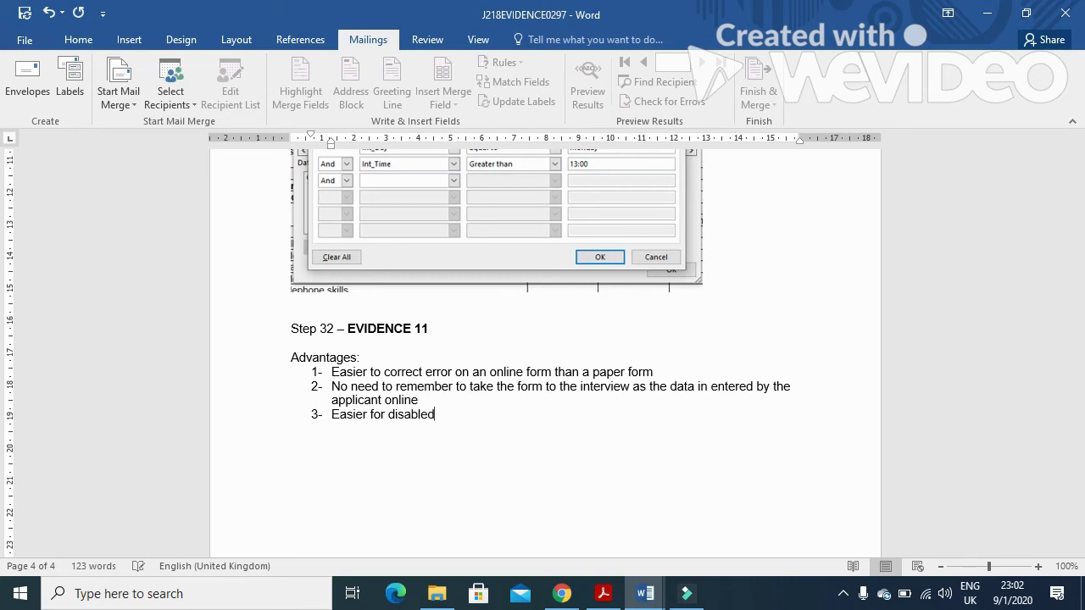
text(people to use)
text(/accessibi)
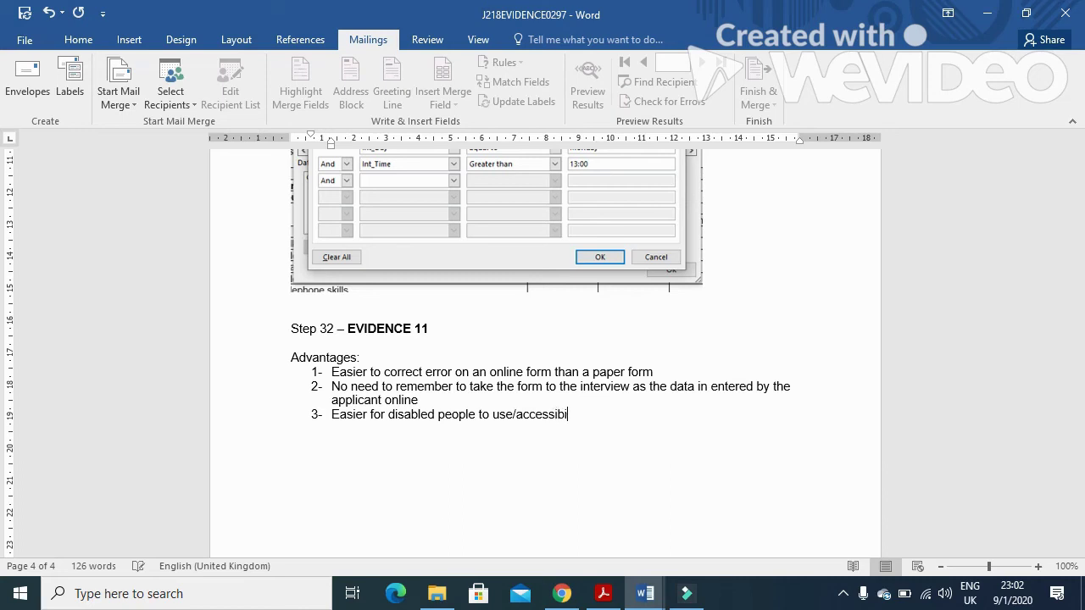
text(lity tools can be used)
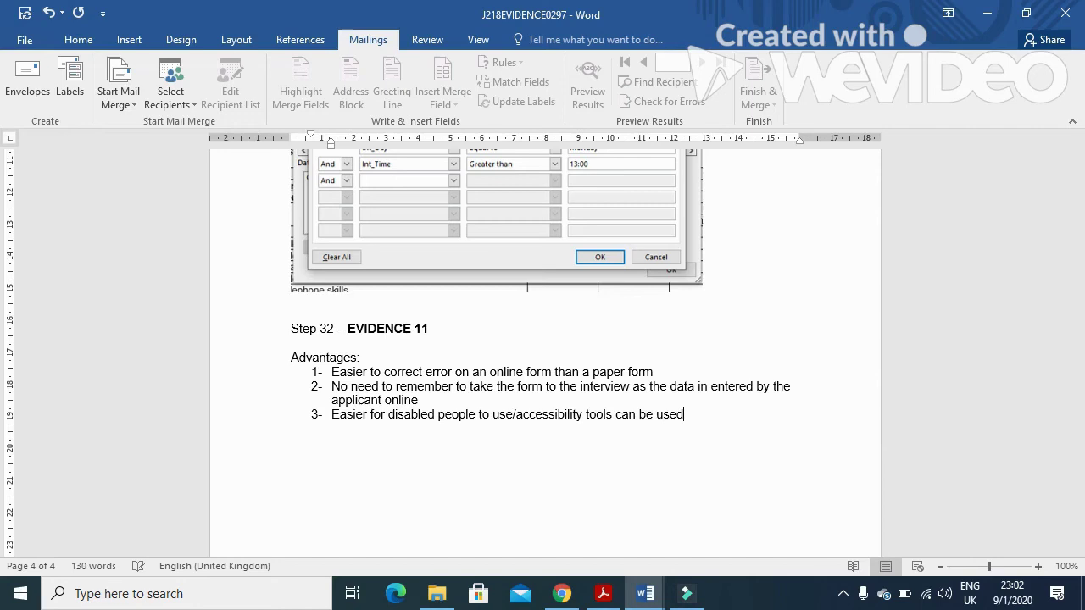
End the numbered list and type a 'Disadvantages:' heading at the margin
key(Return)
key(BackSpace)
key(BackSpace)
text(Disadvantages:)
key(Return)
Type the first disadvantage: not all applicants have the IT skills to complete an online form
text(1-)
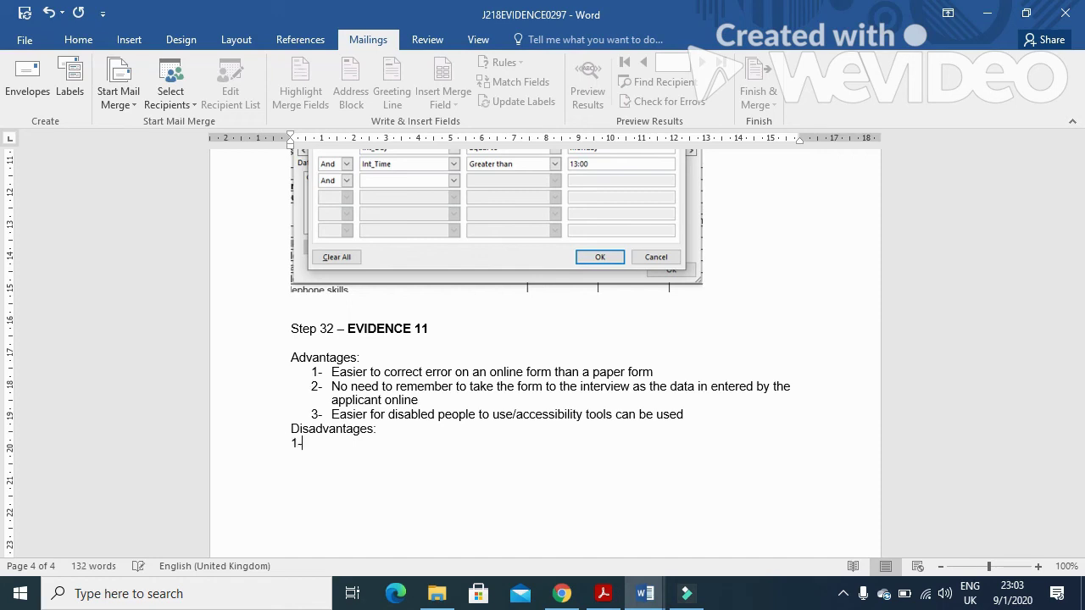
text( Not all a)
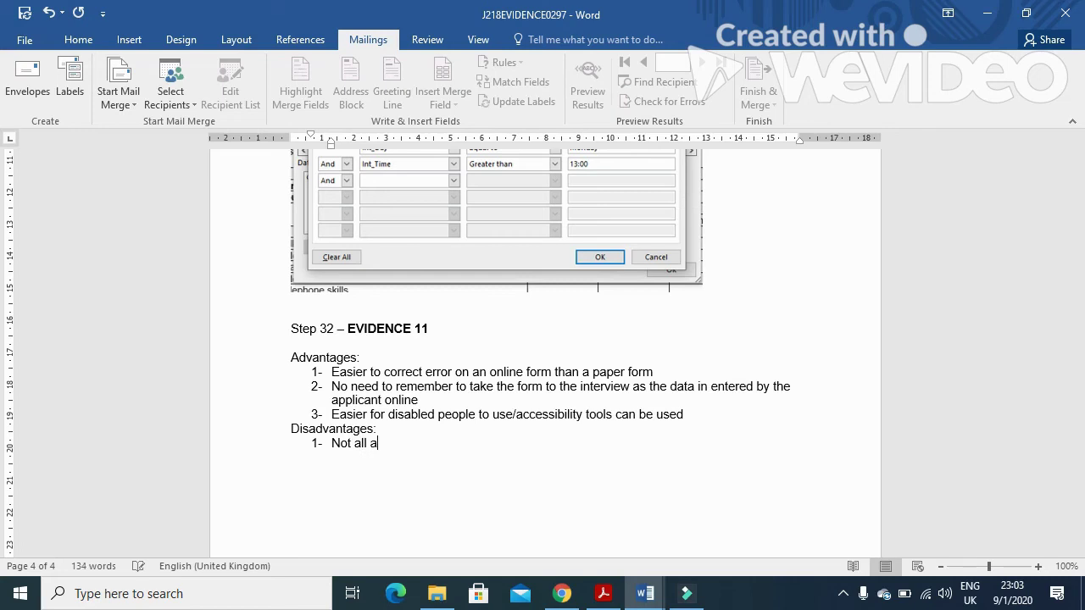
text(pplicants can complet)
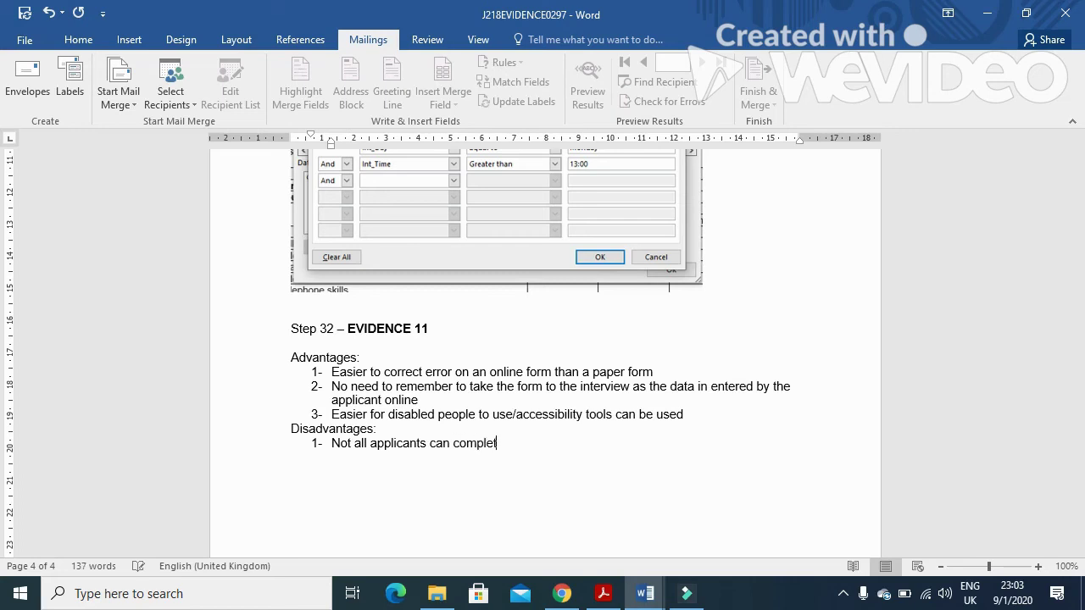
text(e an online form because )
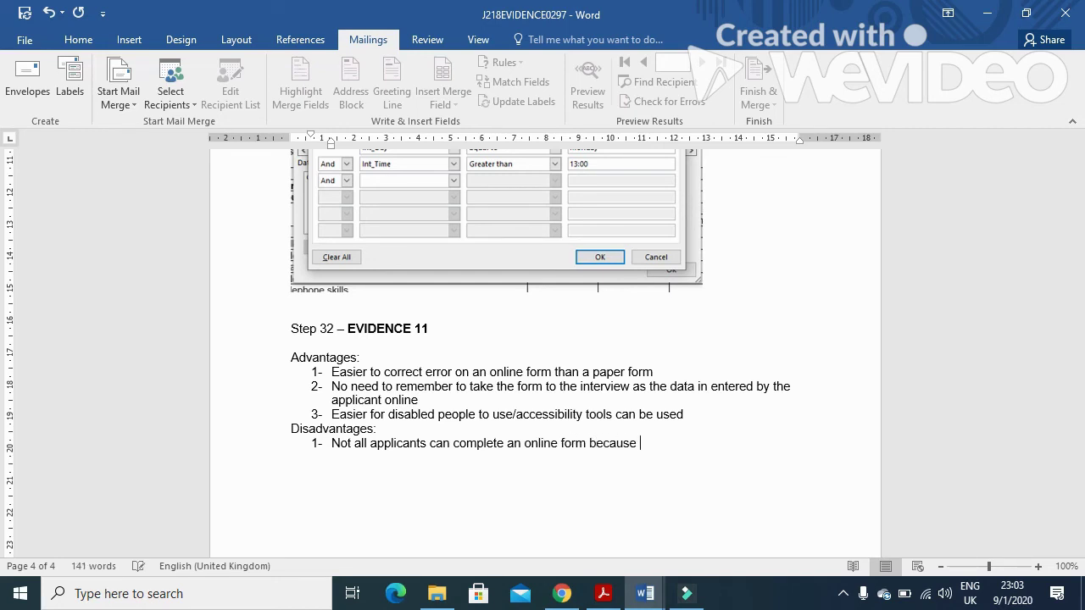
text(they do not have IT skills)
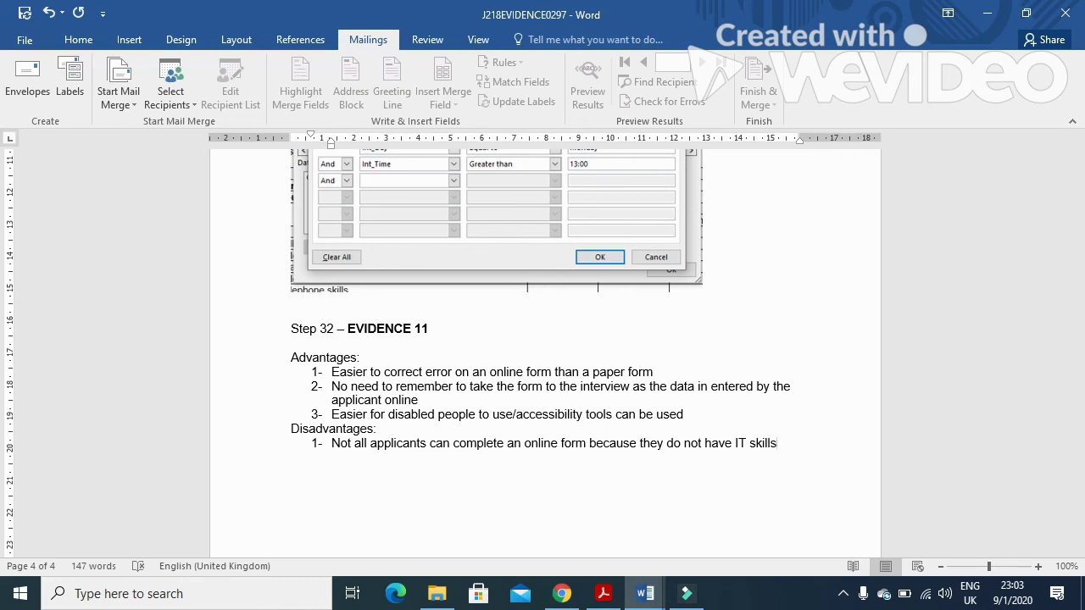
key(Return)
Add disadvantages about applicants lacking a computer device or an internet connection
text(Not all apllicants)
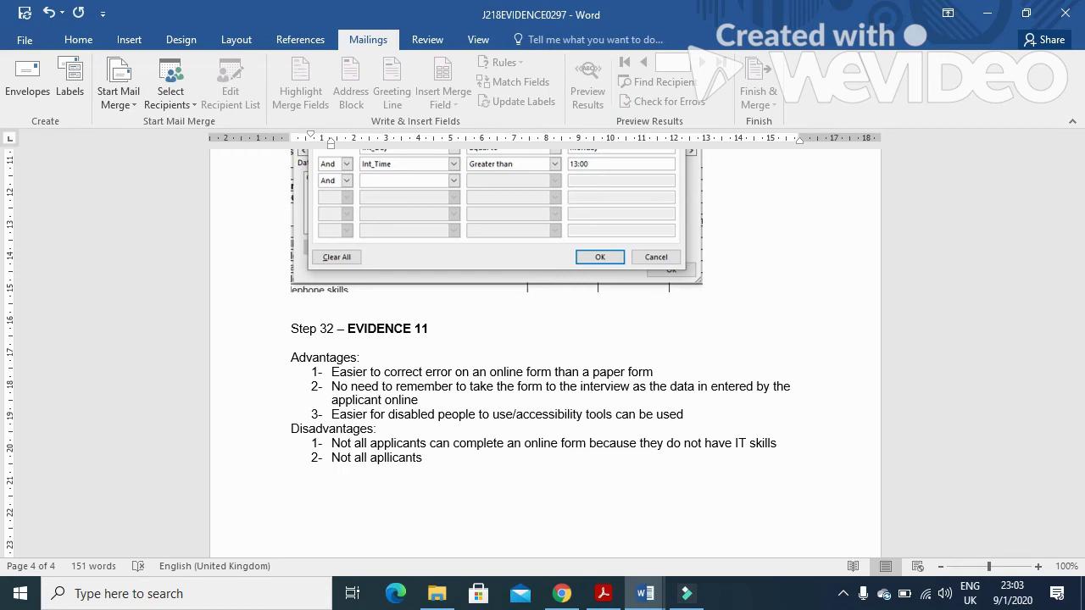
text( can complete )
text(an on)
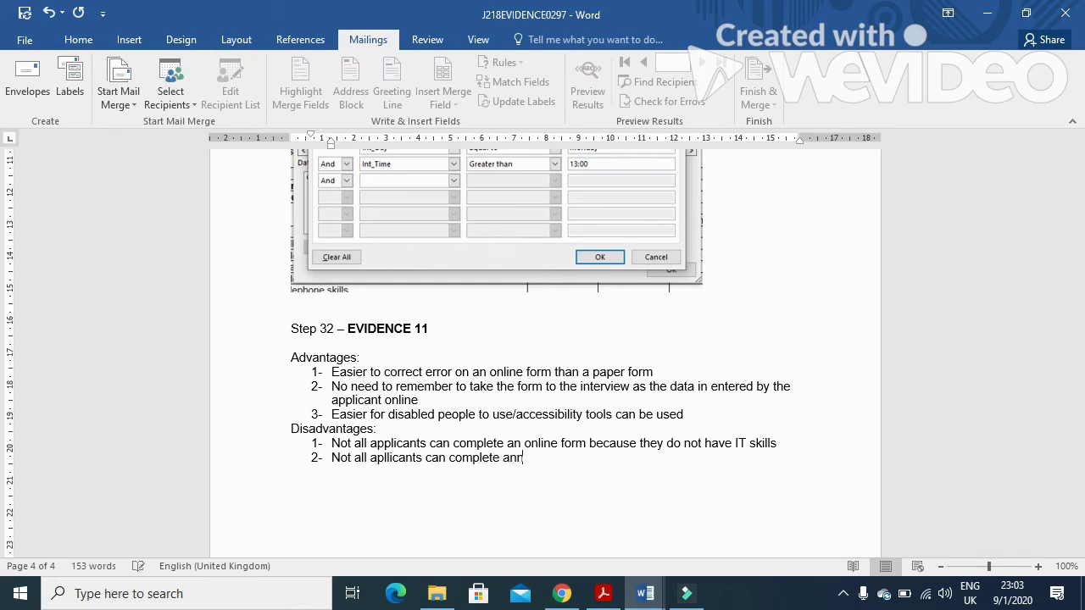
text(line for because they don not have)
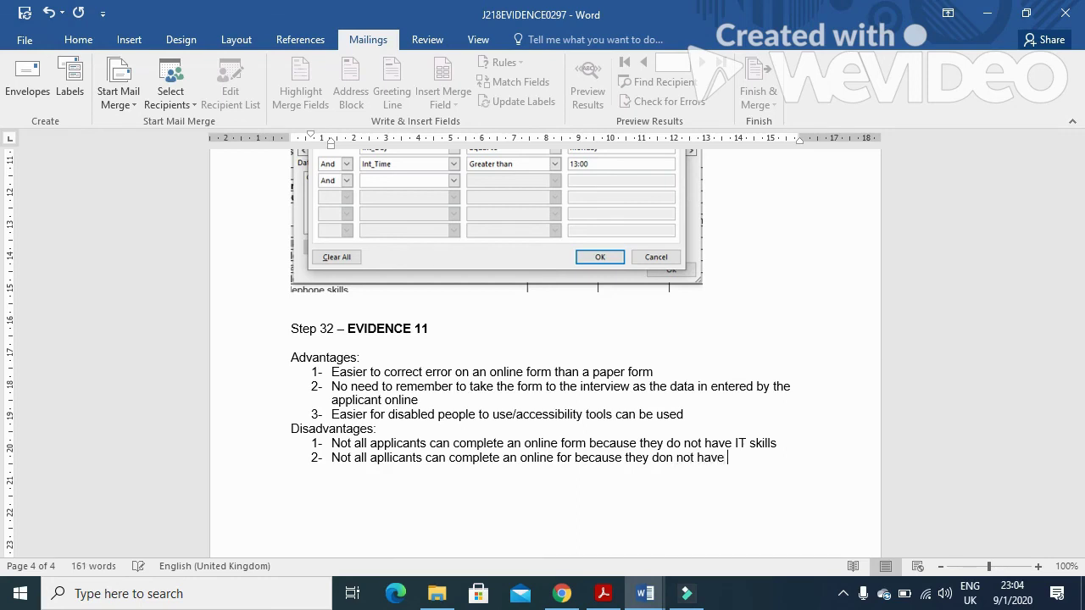
text( a computer device/s)
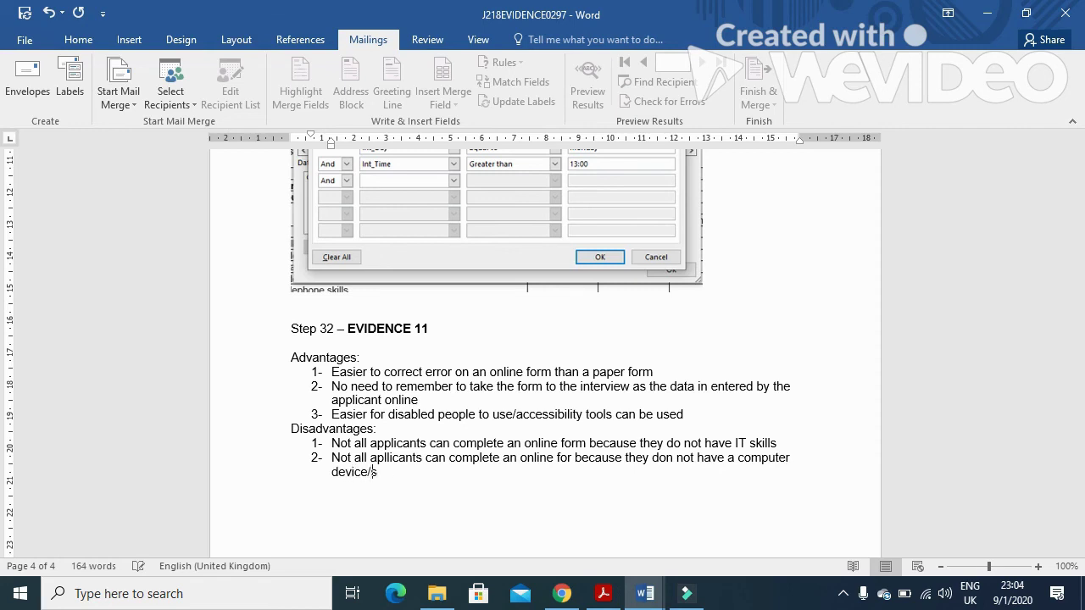
text(oftware)
key(Return)
text(Not all)
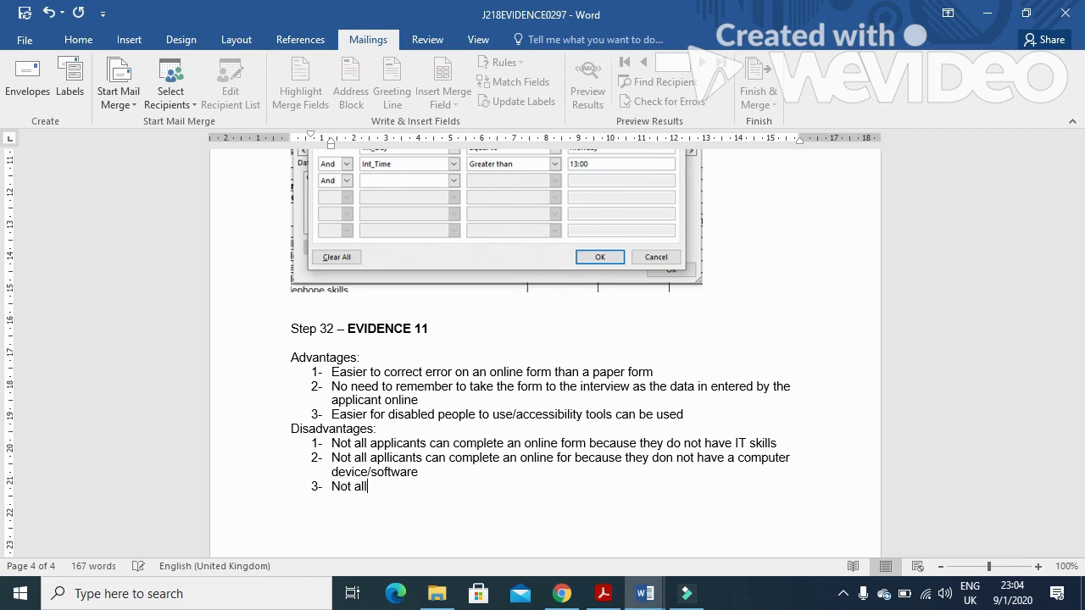
text( applicants can a)
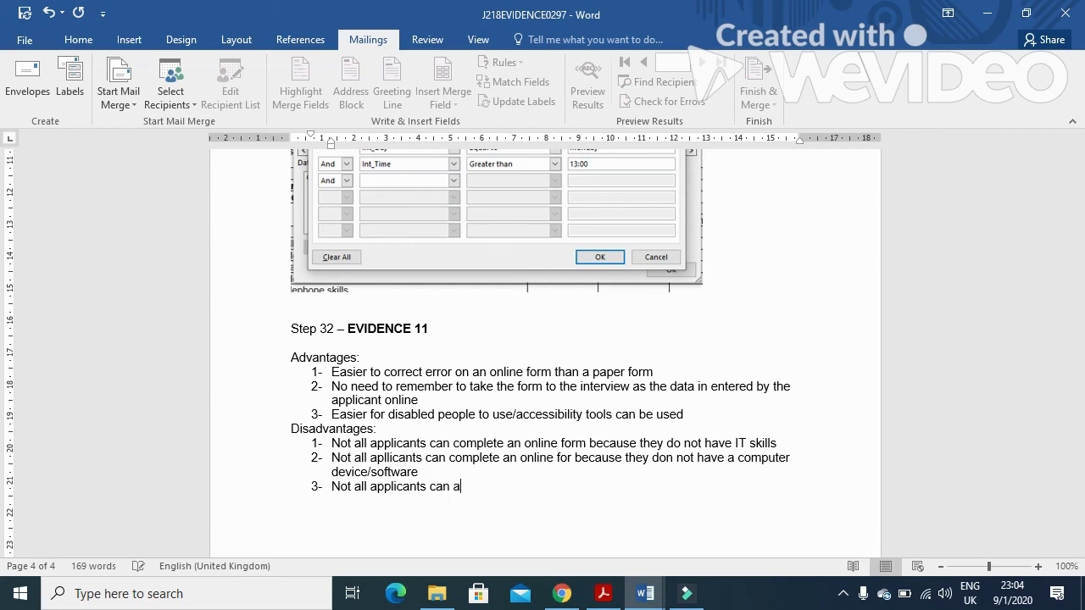
text(ccess an online form b)
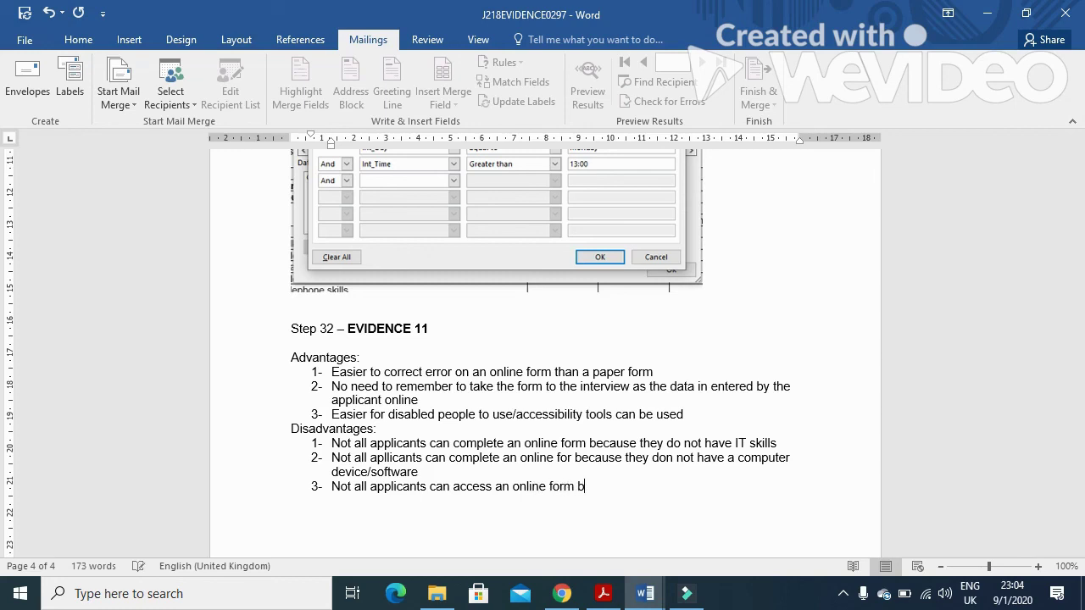
text(ecause they don no)
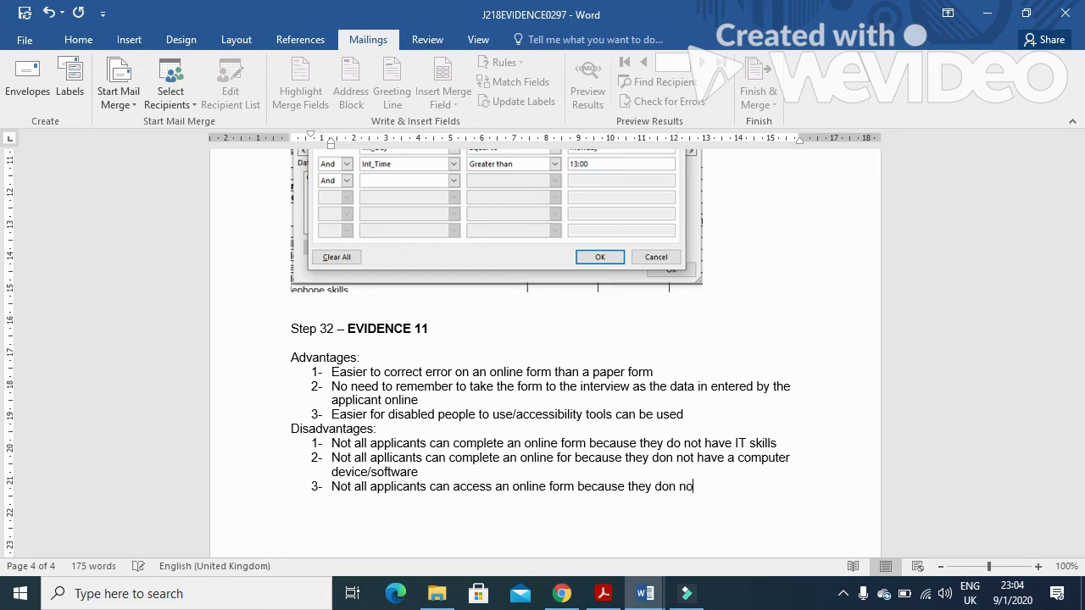
text(t have internet cone)
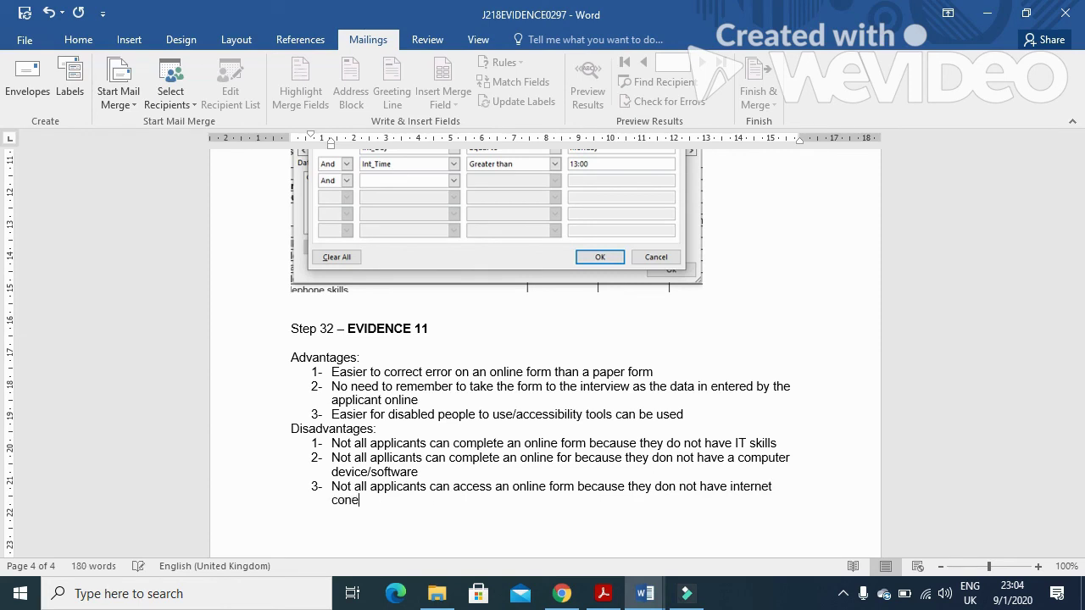
text(ctivity)
key(Return)
Add a fourth disadvantage: increased risk of data loss as data is transmitted electronically
text(increase risk of d)
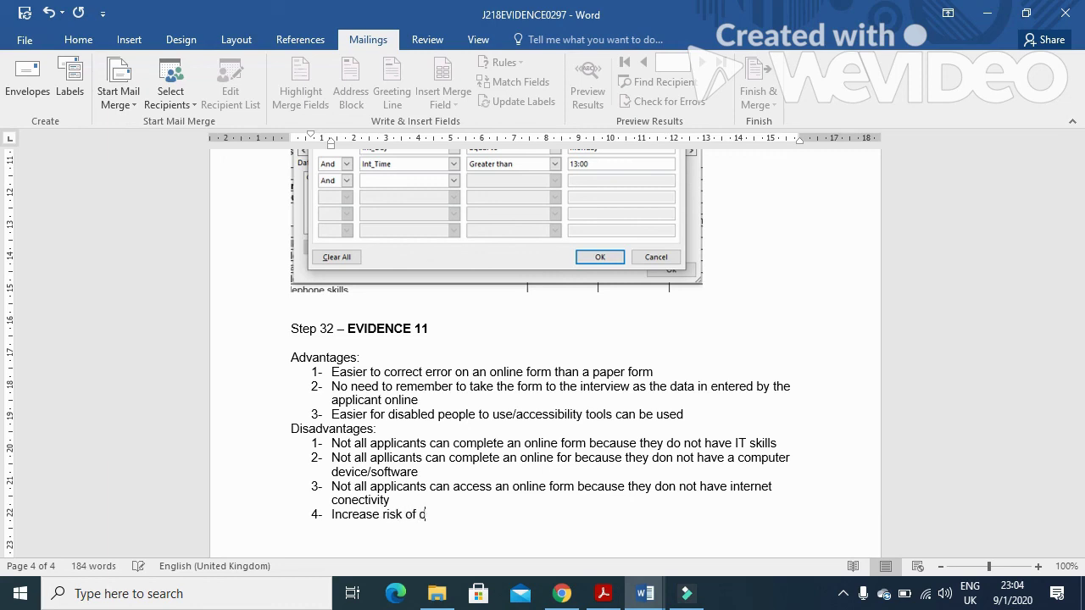
text(ata loss as the data can bet)
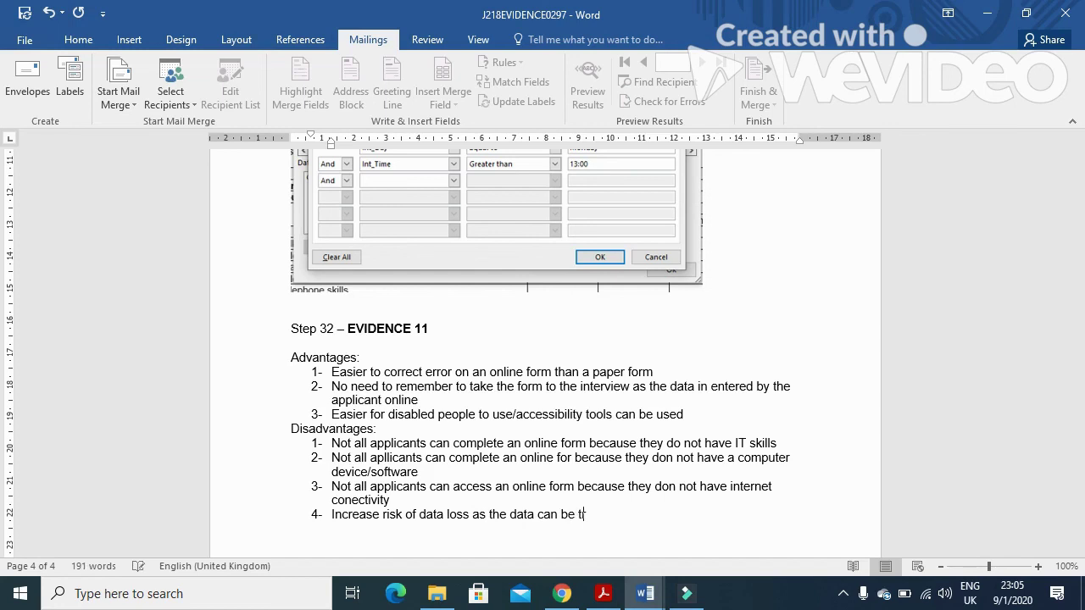
text(ransmitted eletronicall)
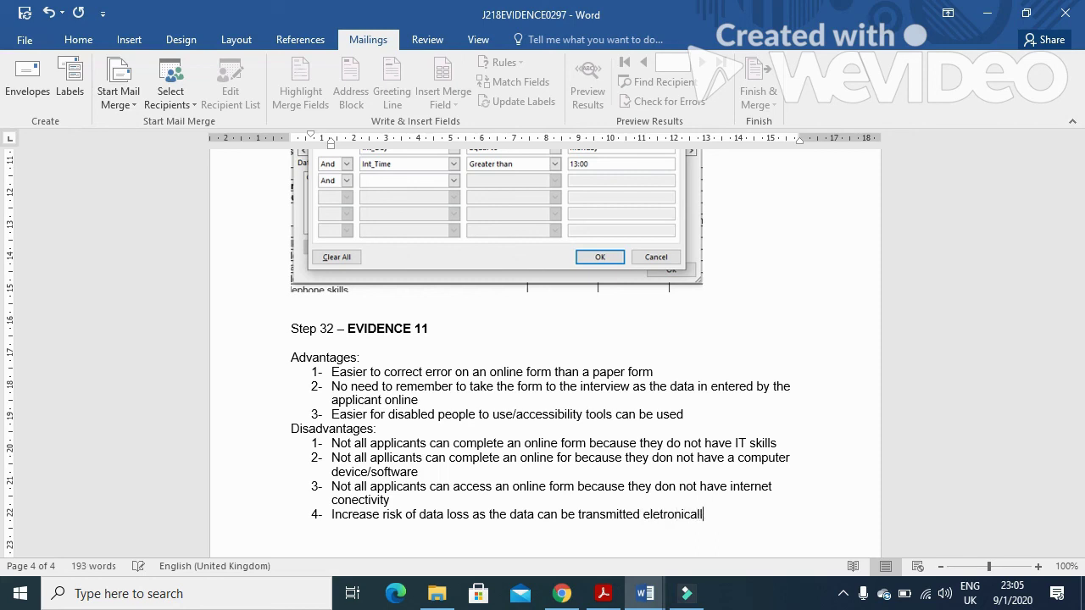
text(y.)
click(604, 596)
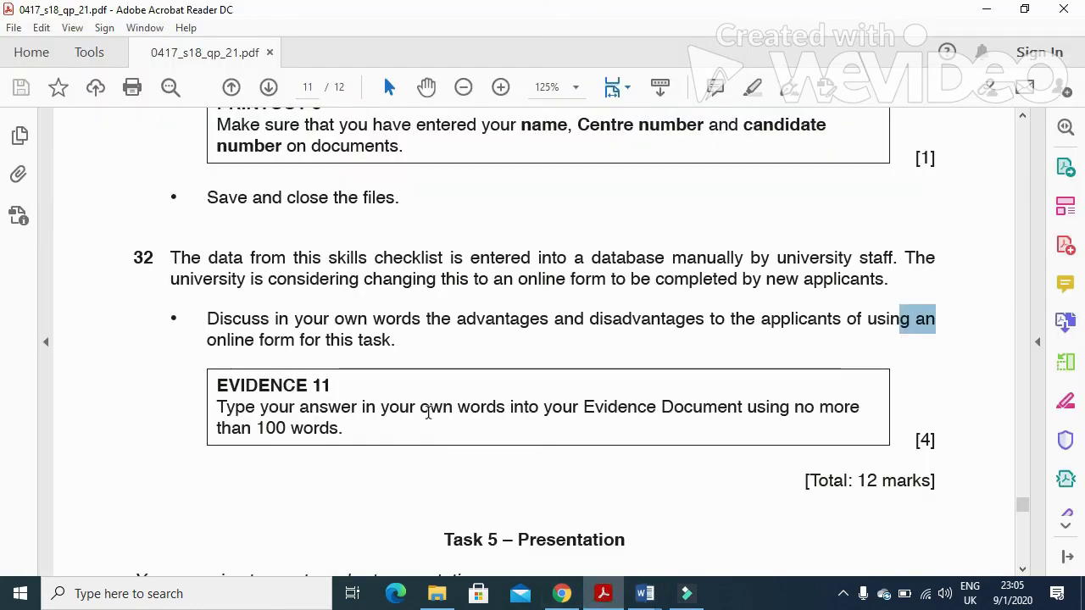
Scroll the question paper back up to Task 4's question 28 on page 10
scroll(429, 429, up, 4)
scroll(429, 431, up, 10)
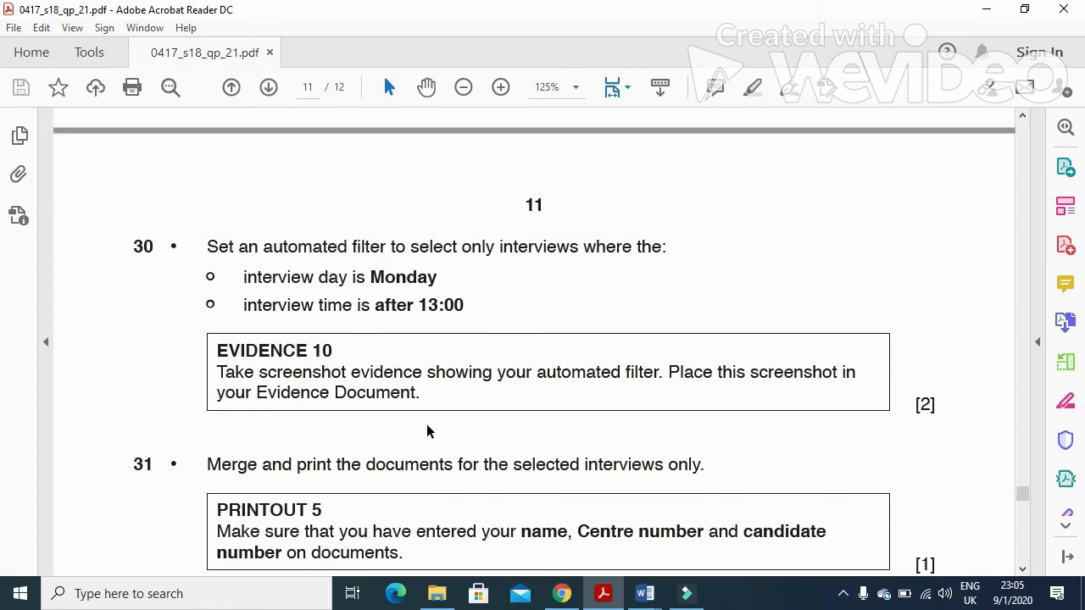
scroll(426, 426, up, 10)
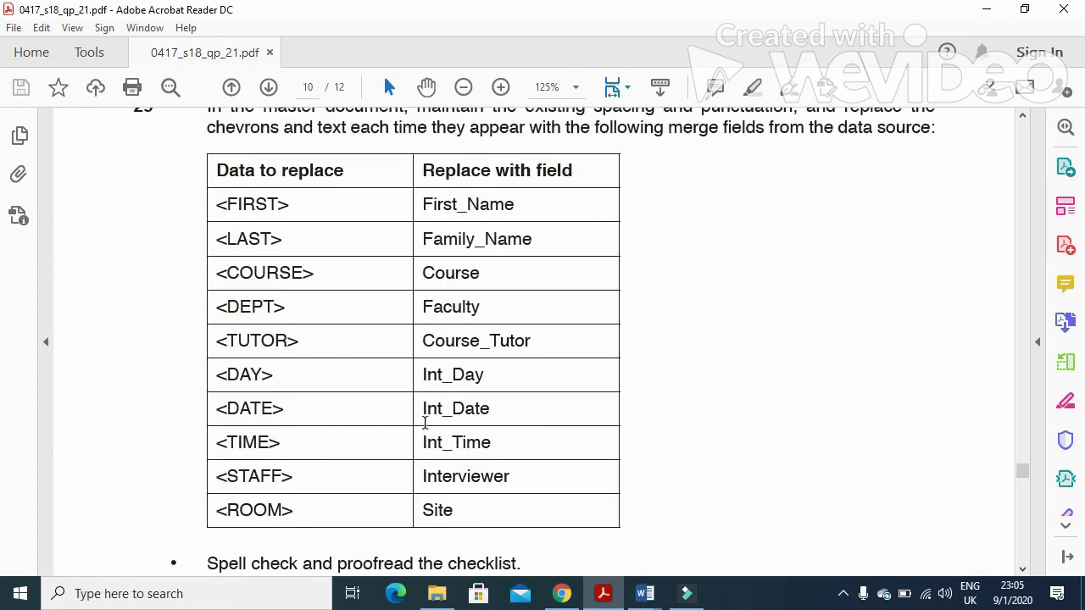
scroll(426, 428, up, 3)
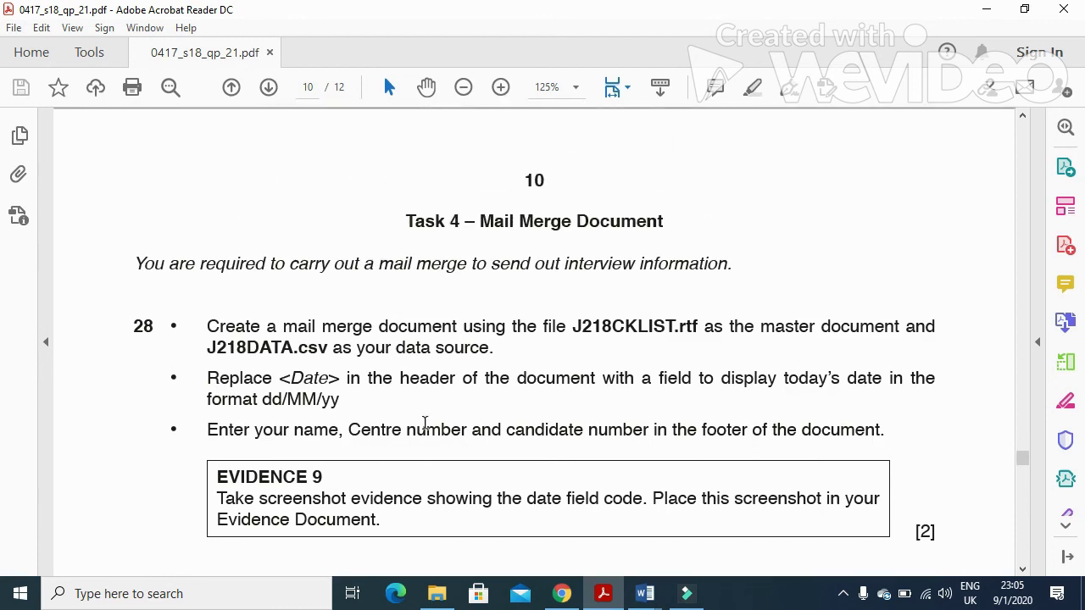
scroll(425, 425, down, 1)
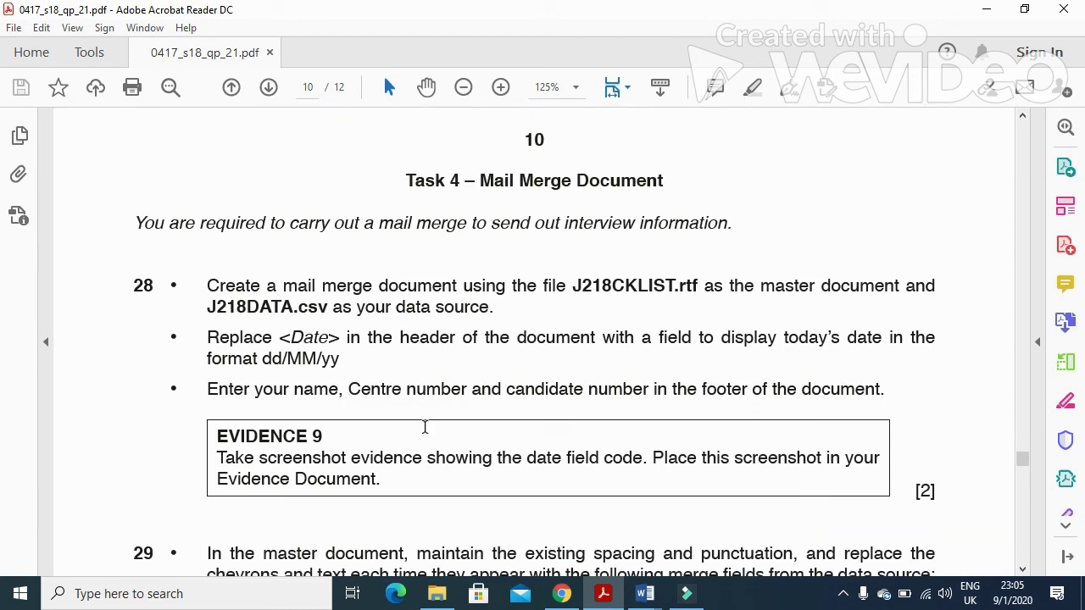